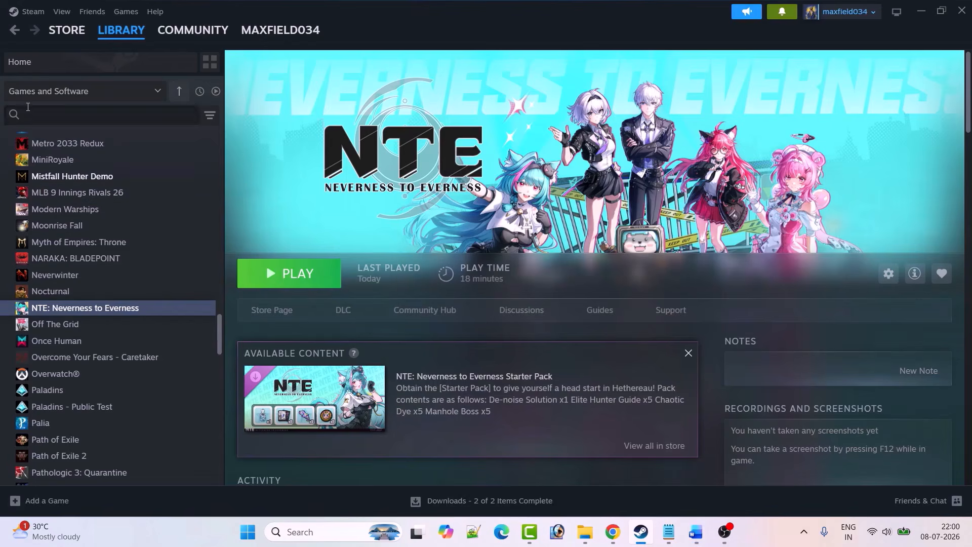
click(31, 11)
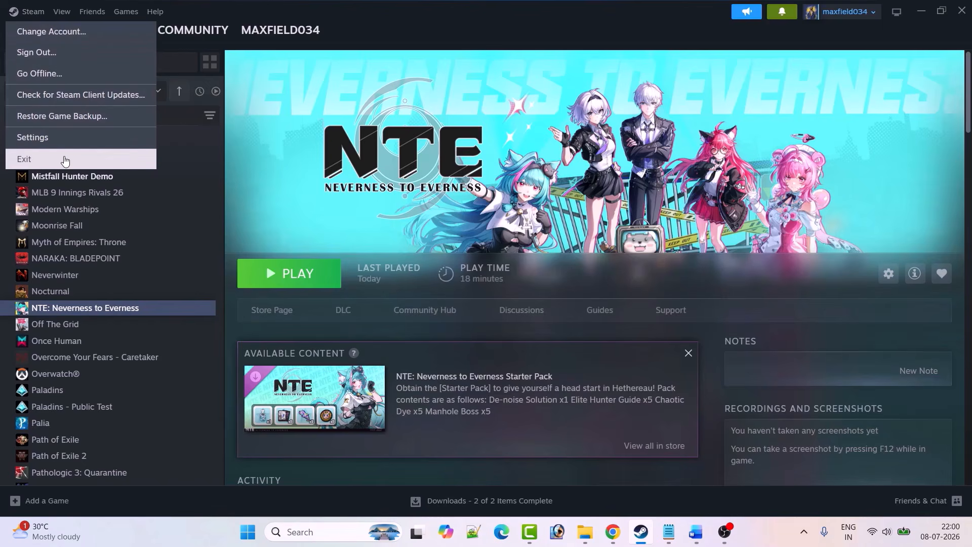
click(259, 205)
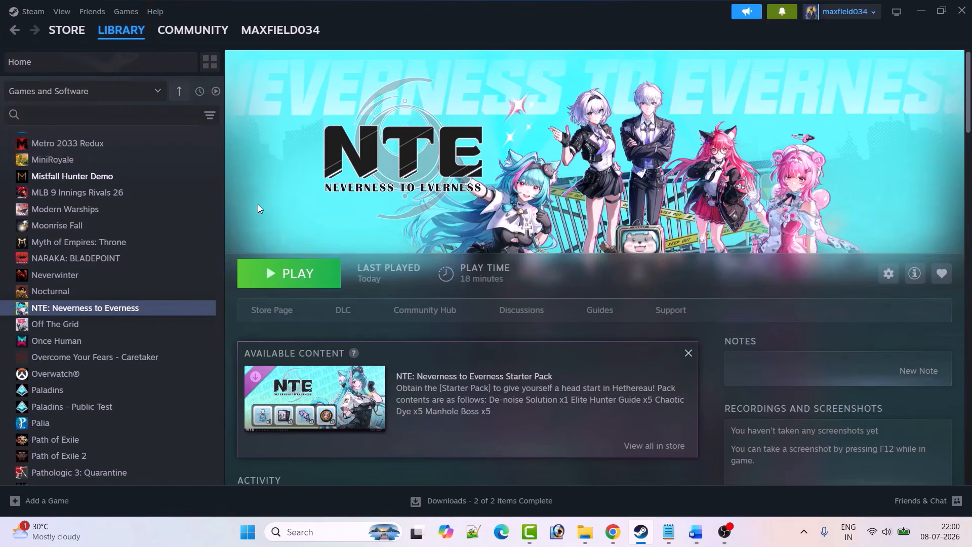
click(248, 531)
click(642, 488)
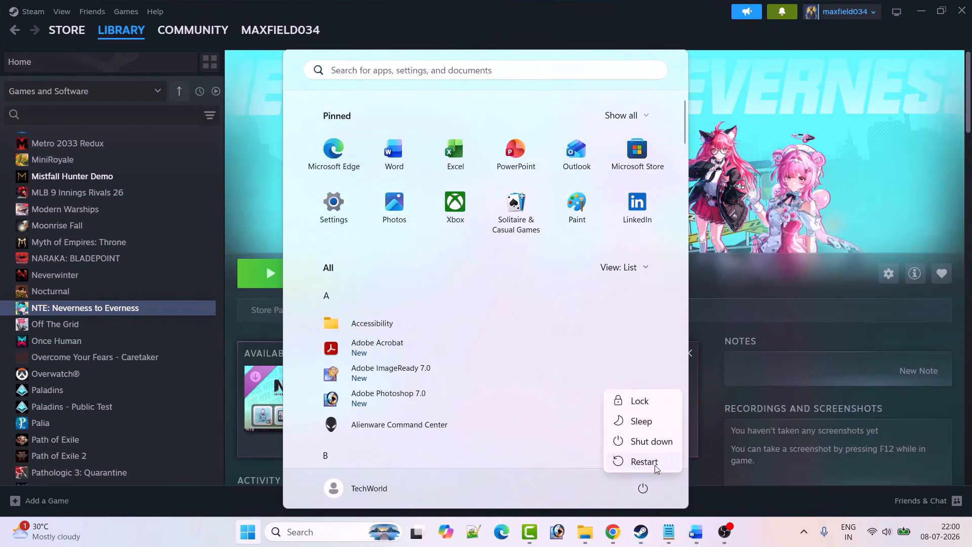
click(786, 228)
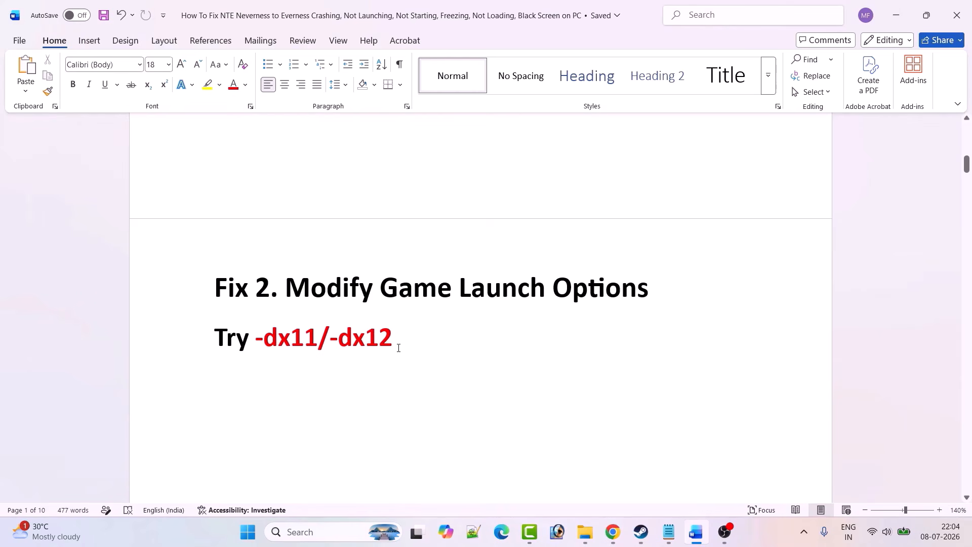
Step: Add /-d3d11 after -dx12 in the launch options line under Fix 2 of the Word document
click(429, 348)
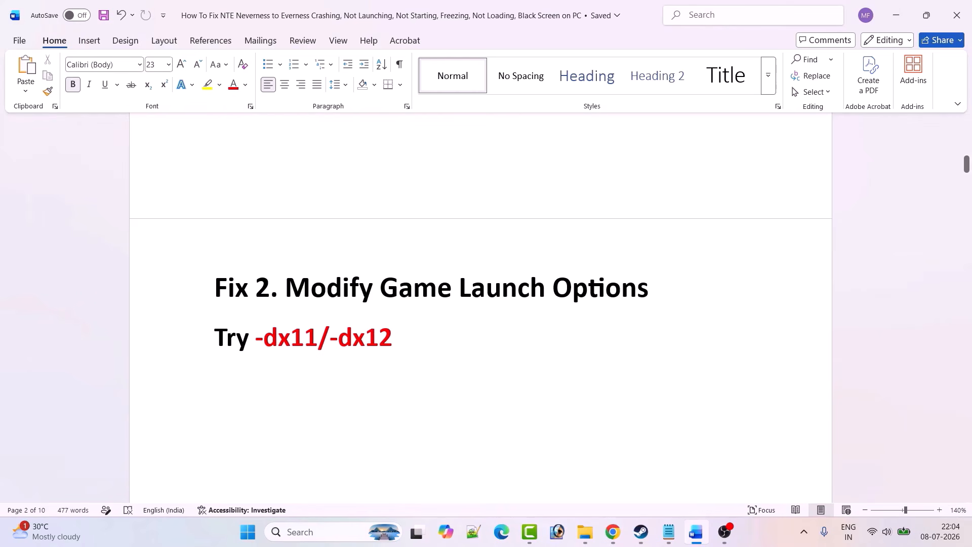
text(/-d3d11)
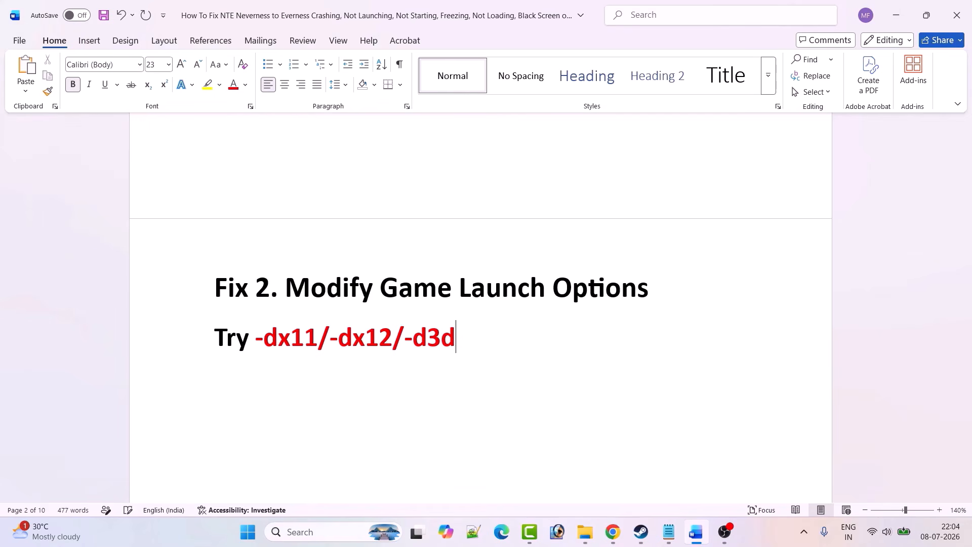
Step: Switch to Steam and enter a DirectX launch option in the properties of NTE: Neverness to Everness
click(641, 532)
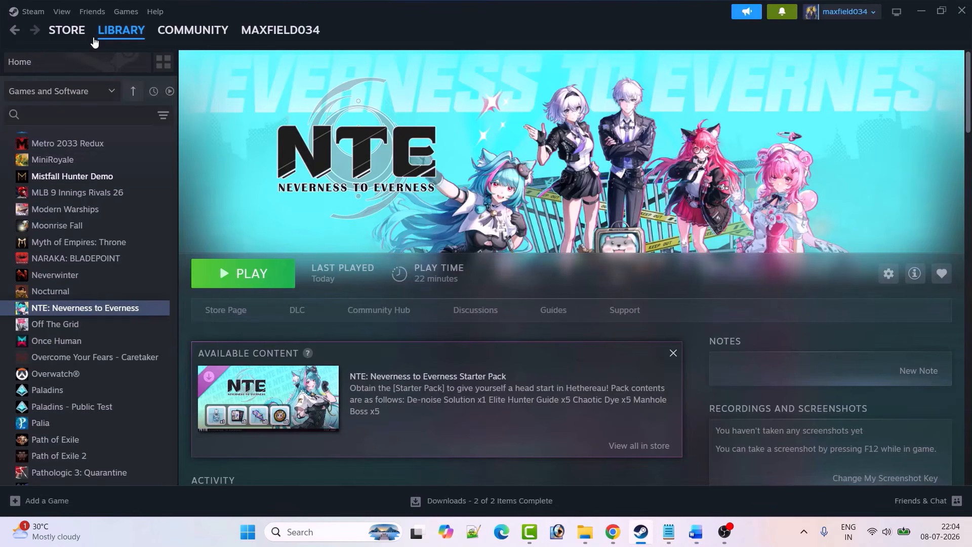
right_click(111, 315)
click(147, 411)
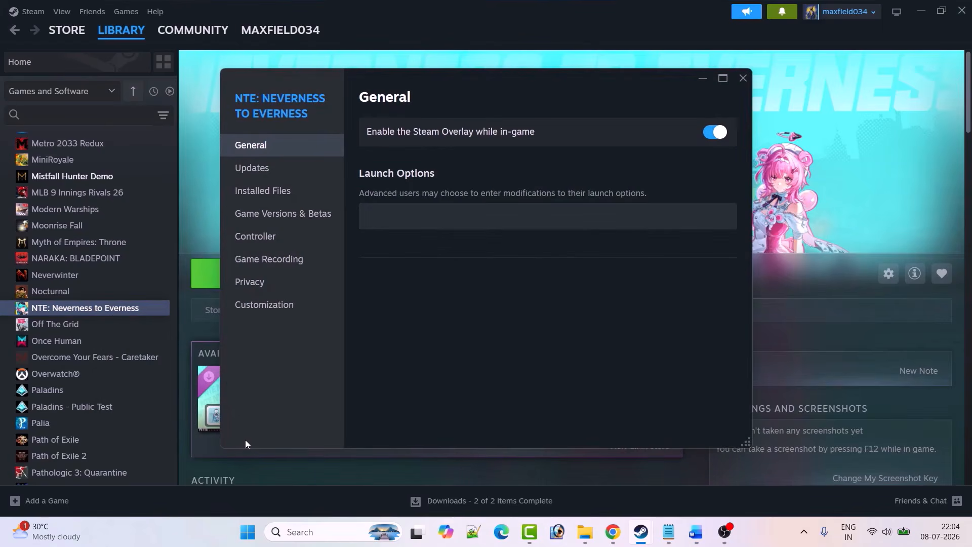
click(418, 219)
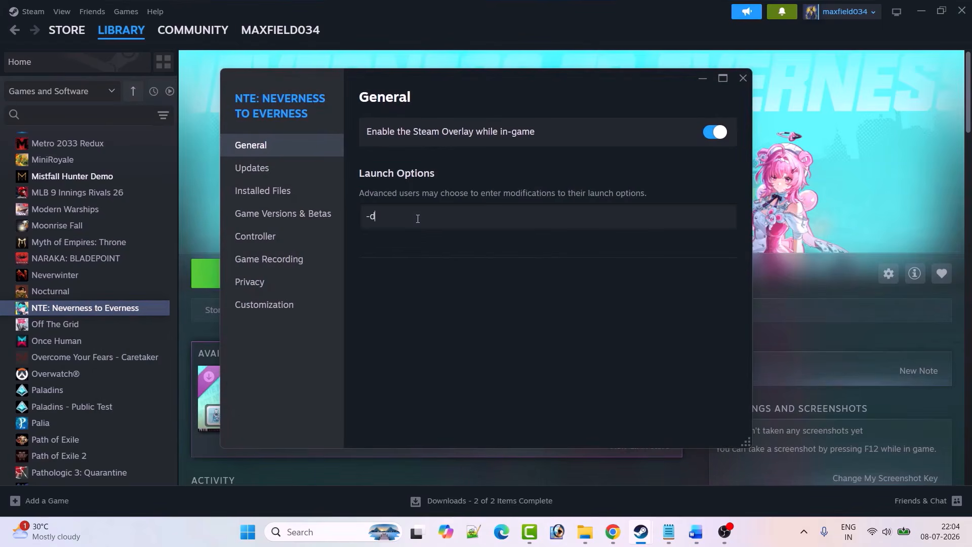
click(743, 79)
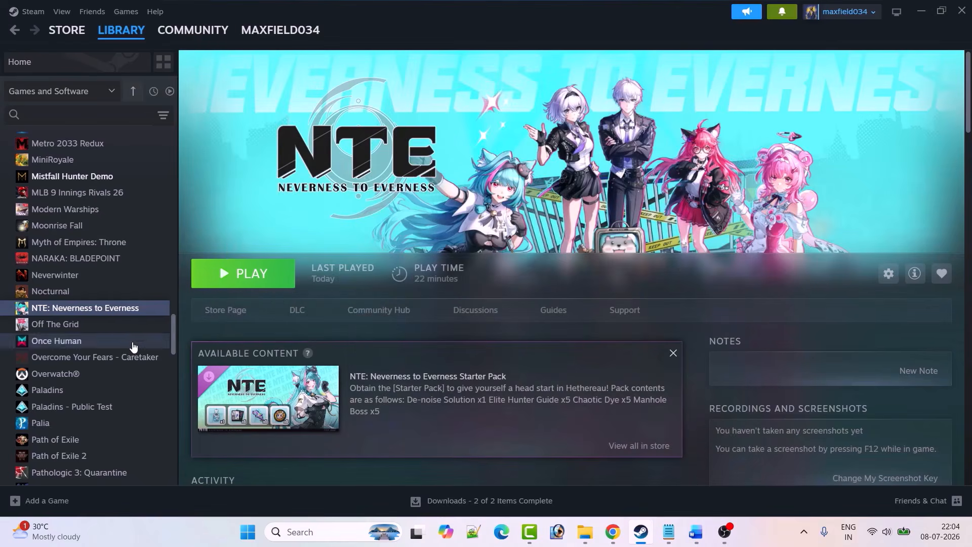
Step: Reopen the properties of NTE: Neverness to Everness and set the launch option to -dx12
right_click(120, 310)
click(152, 407)
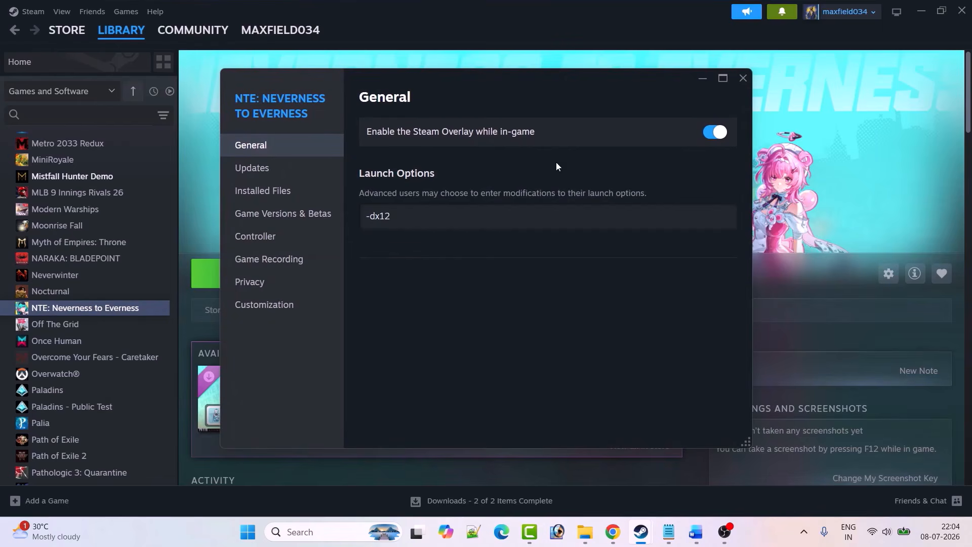
click(741, 80)
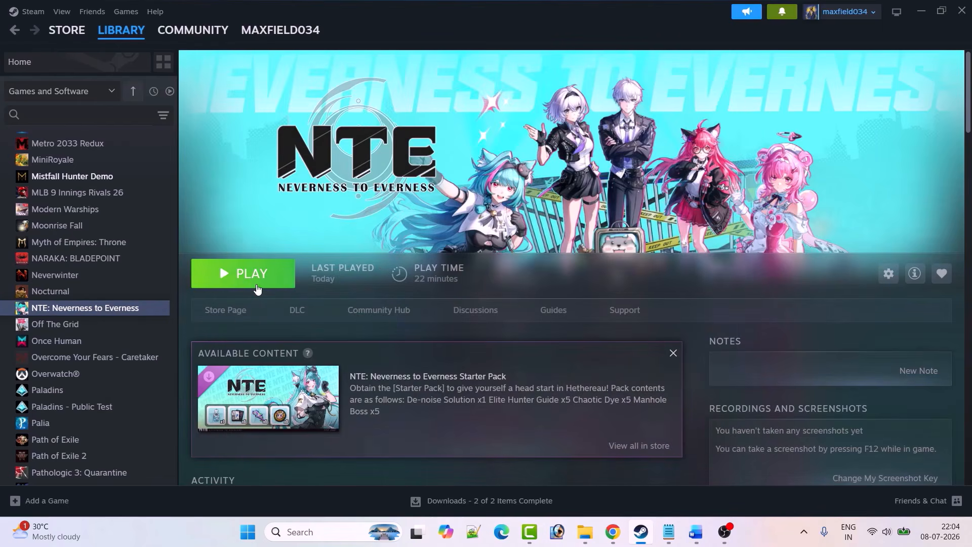
Step: Replace the launch option of NTE: Neverness to Everness with -d3d11
right_click(105, 311)
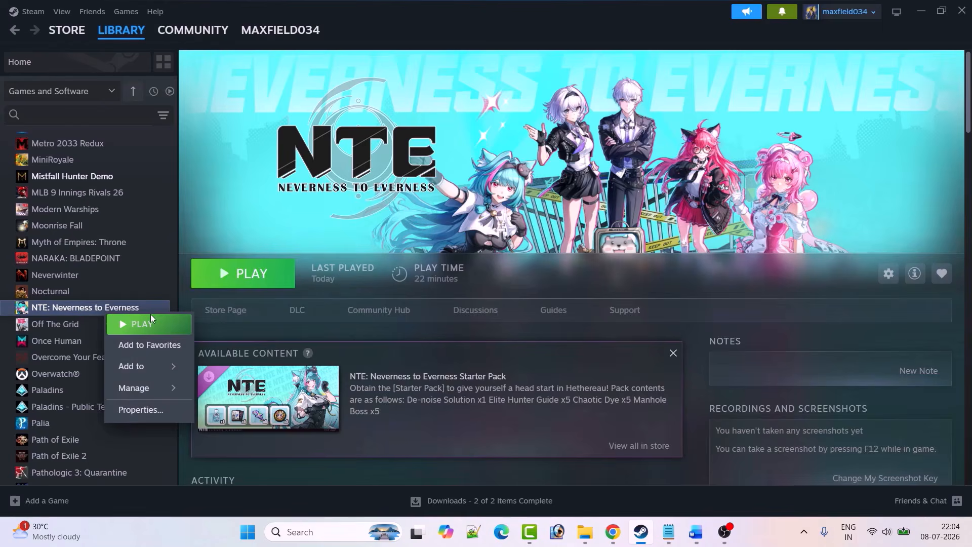
click(146, 413)
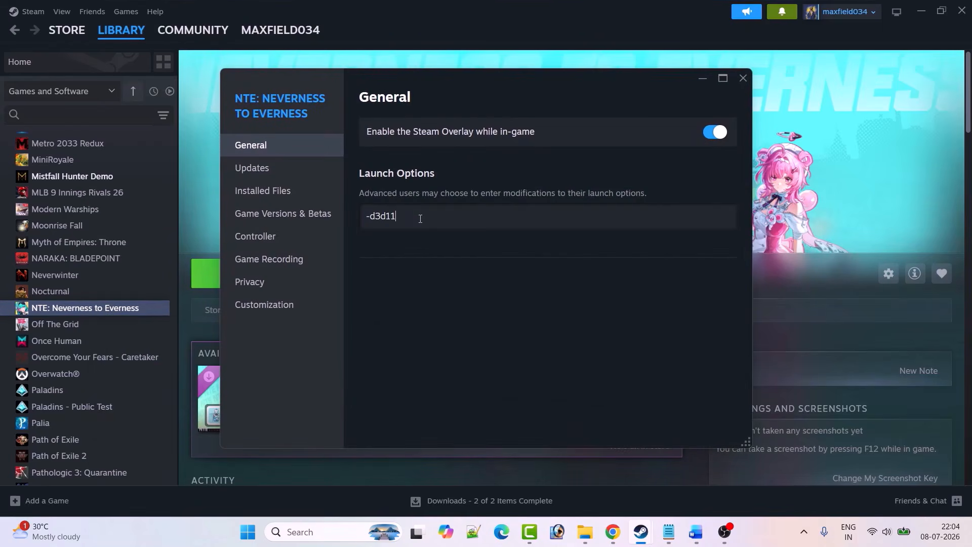
click(743, 79)
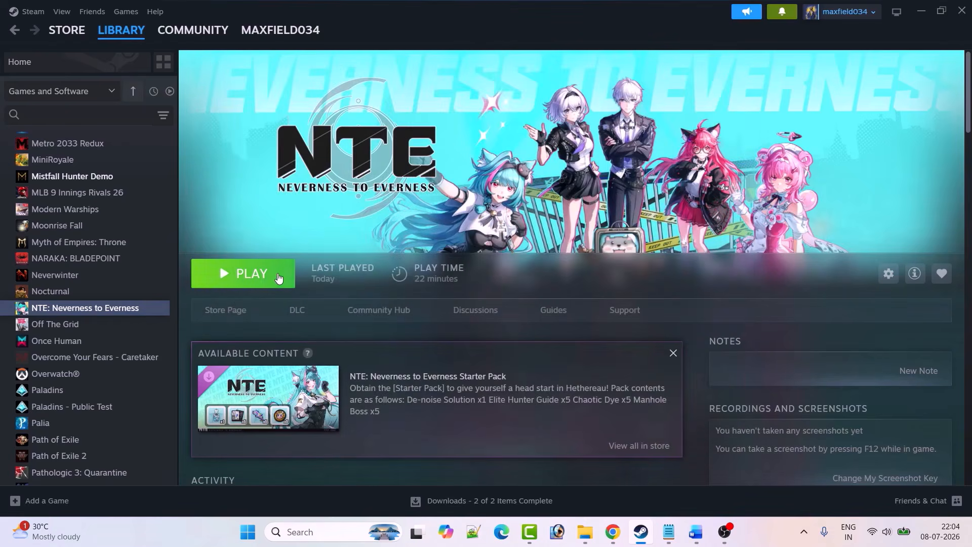
Step: Clear the launch options in the properties of NTE: Neverness to Everness
right_click(105, 314)
click(145, 414)
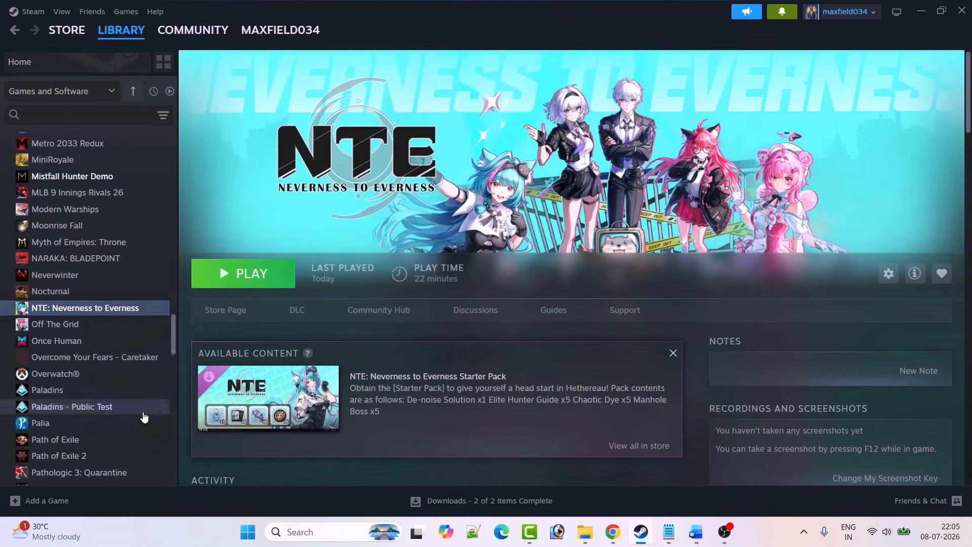
drag(419, 222, 368, 218)
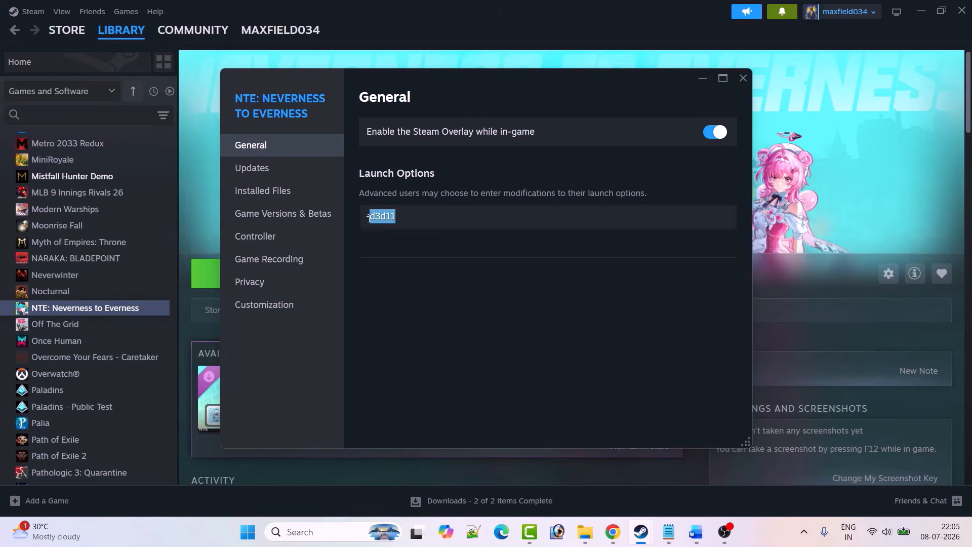
key(BackSpace)
key(BackSpace)
click(743, 77)
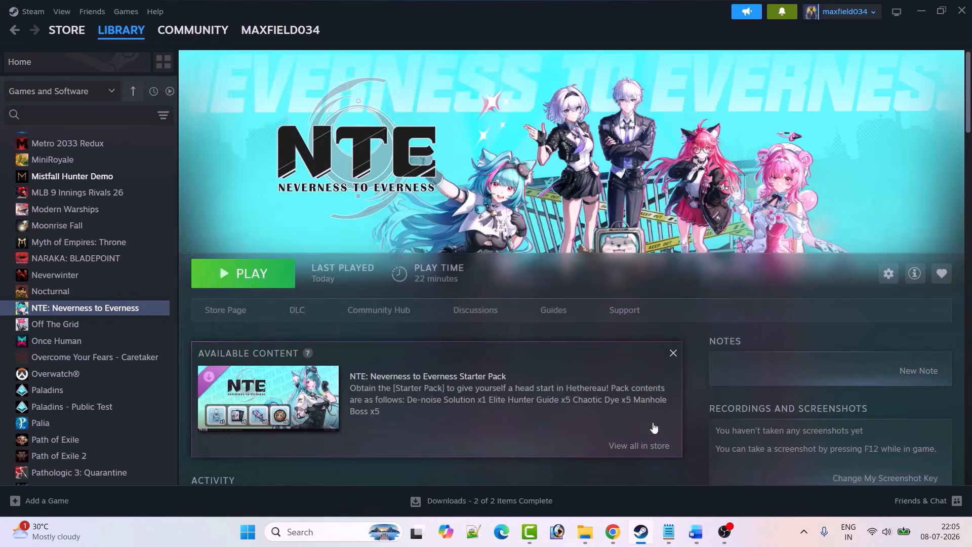
Step: Review Fix 3 in the Word document, and from Steam open the local installation folder of NTE: Neverness to Everness
key(alt+Tab)
scroll(261, 299, down, 5)
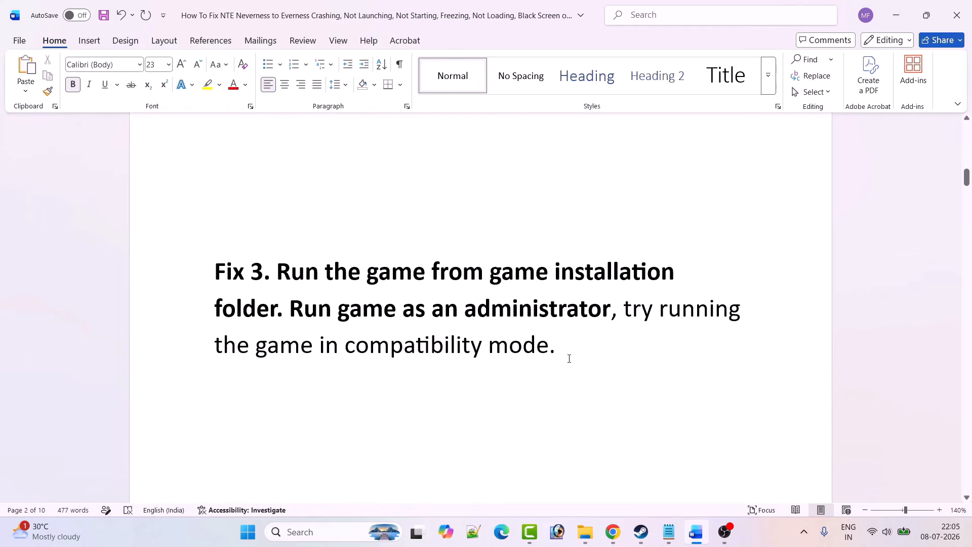
key(alt+Tab)
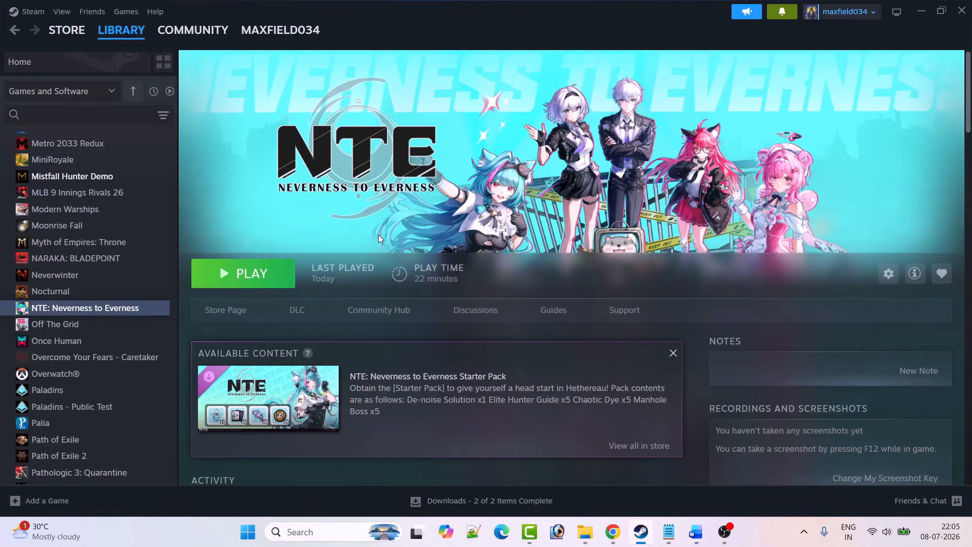
right_click(86, 308)
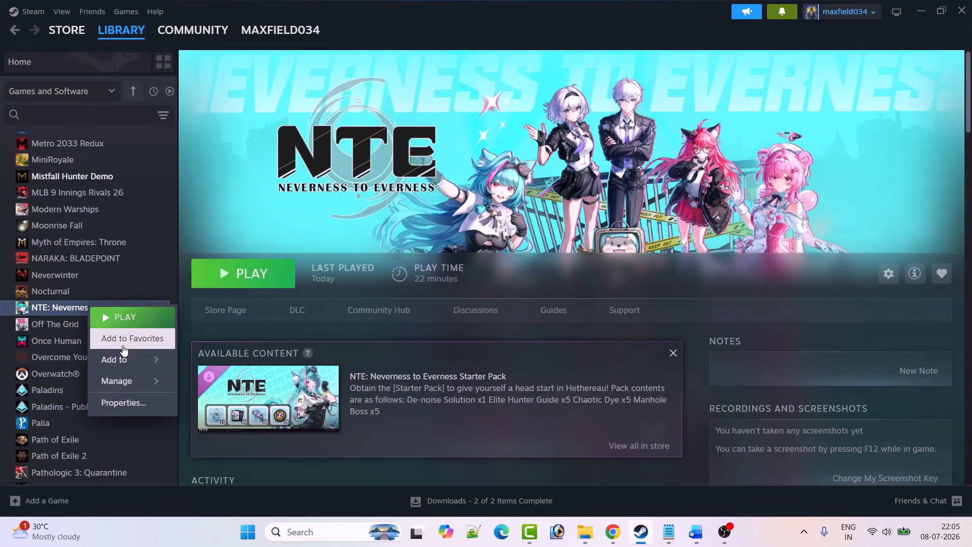
mouse_move(119, 381)
click(239, 275)
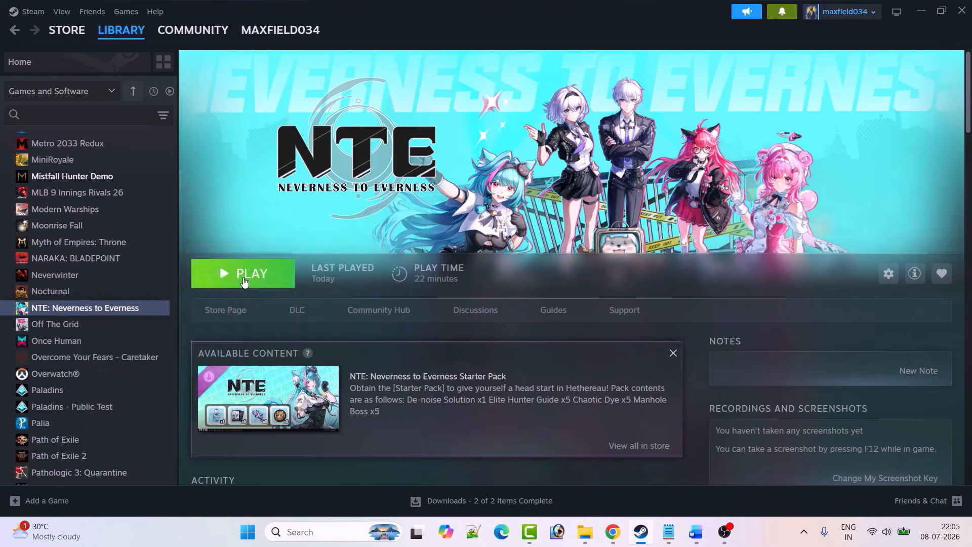
click(928, 15)
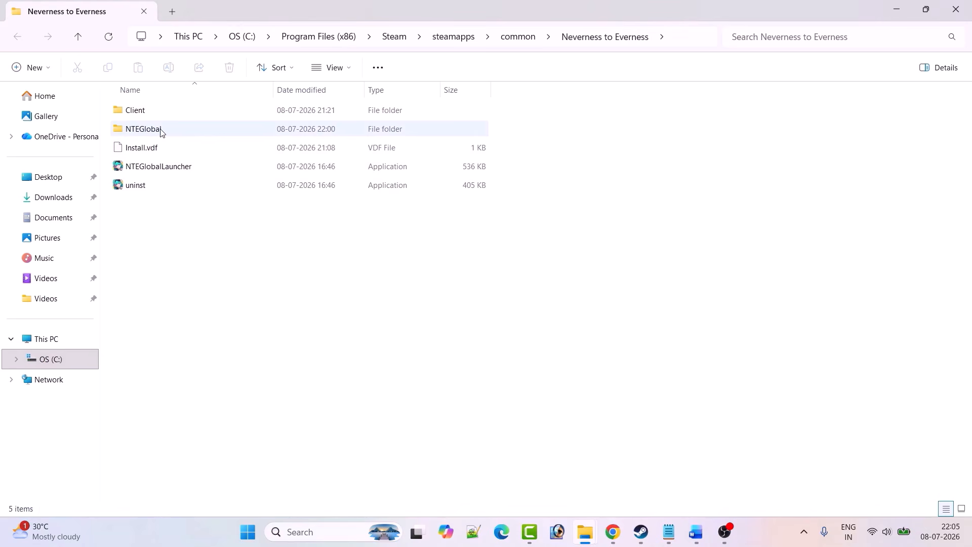
Step: Find the NTEGlobalGame application in the NTEGlobal folder and check its Run as administrator option
double_click(151, 129)
scroll(224, 317, down, 4)
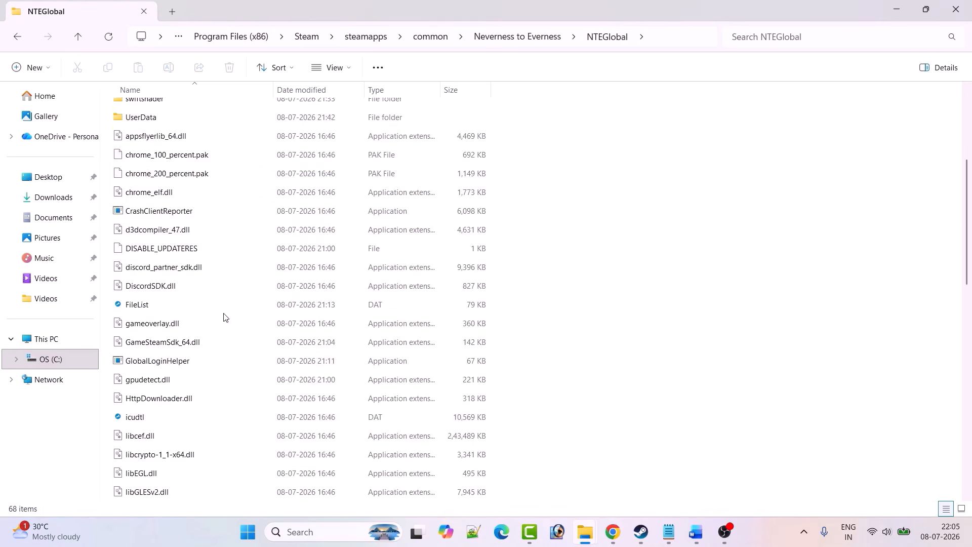
scroll(223, 316, down, 6)
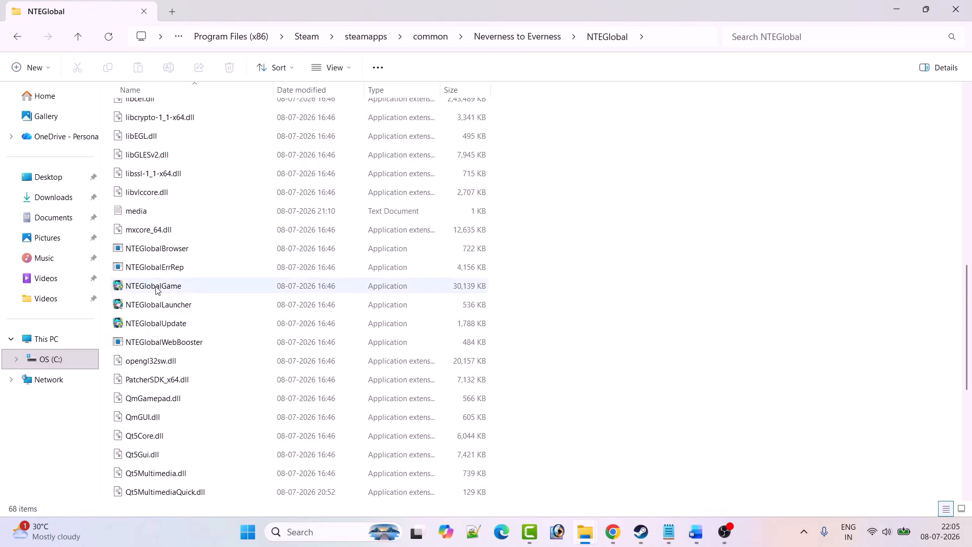
click(156, 288)
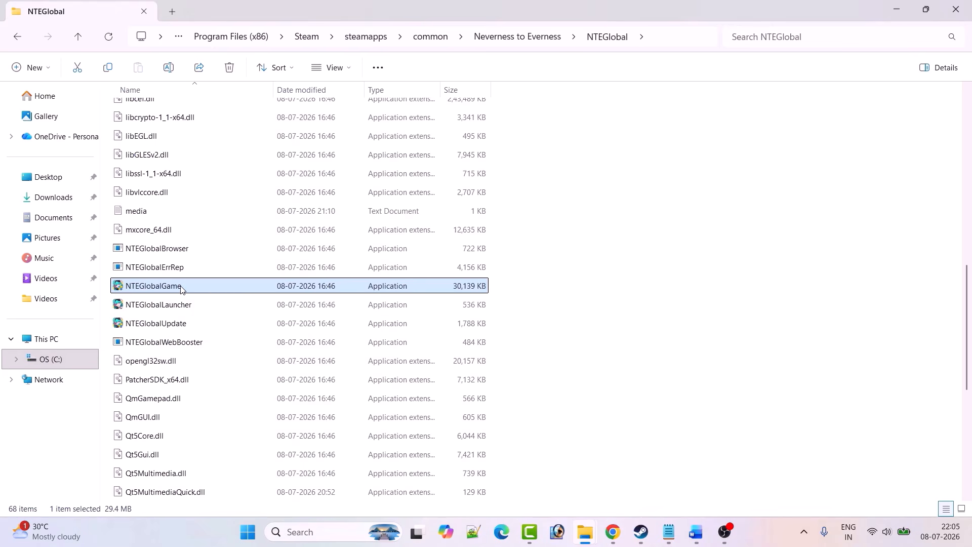
right_click(181, 289)
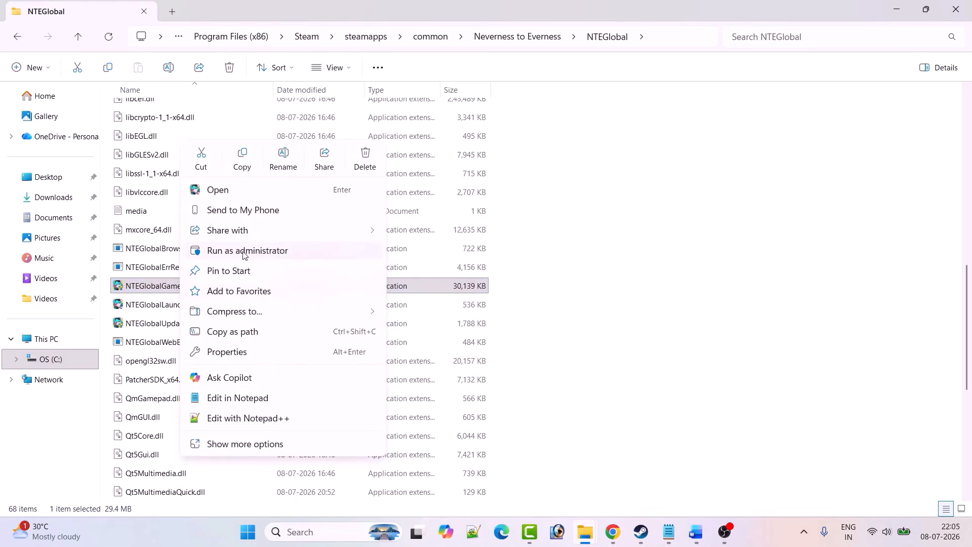
click(598, 315)
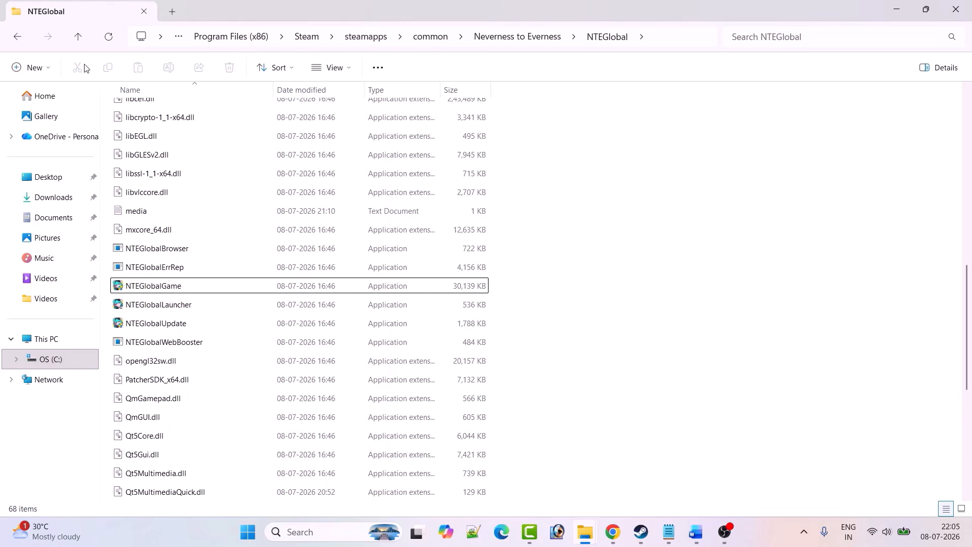
Step: Go back to the game's main folder and open Client\WindowsNoEditor\HT\Binaries\Win64
click(23, 45)
double_click(150, 116)
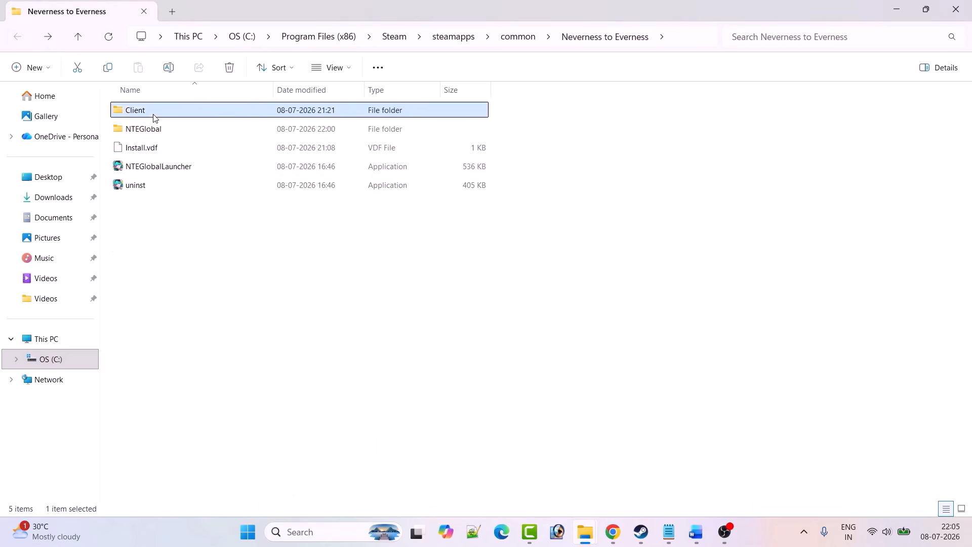
double_click(165, 116)
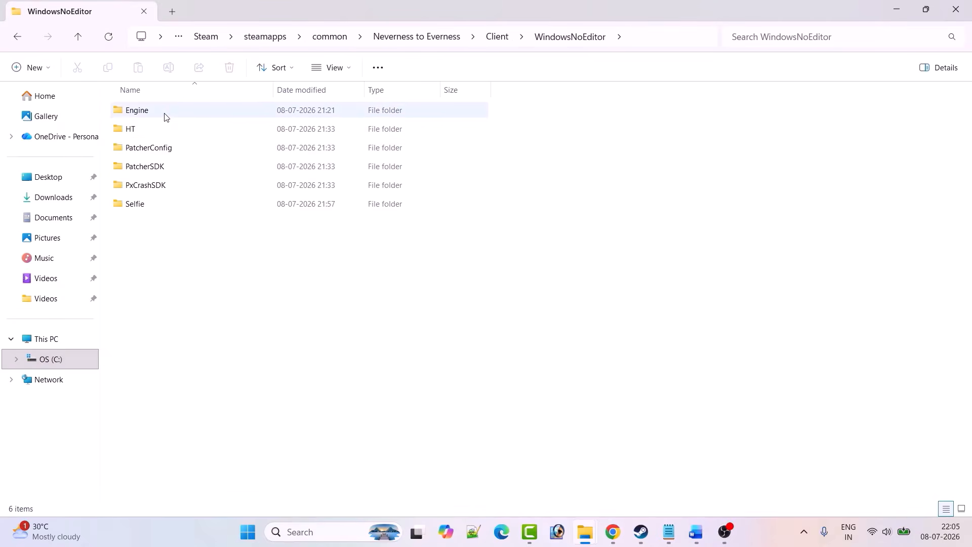
double_click(153, 129)
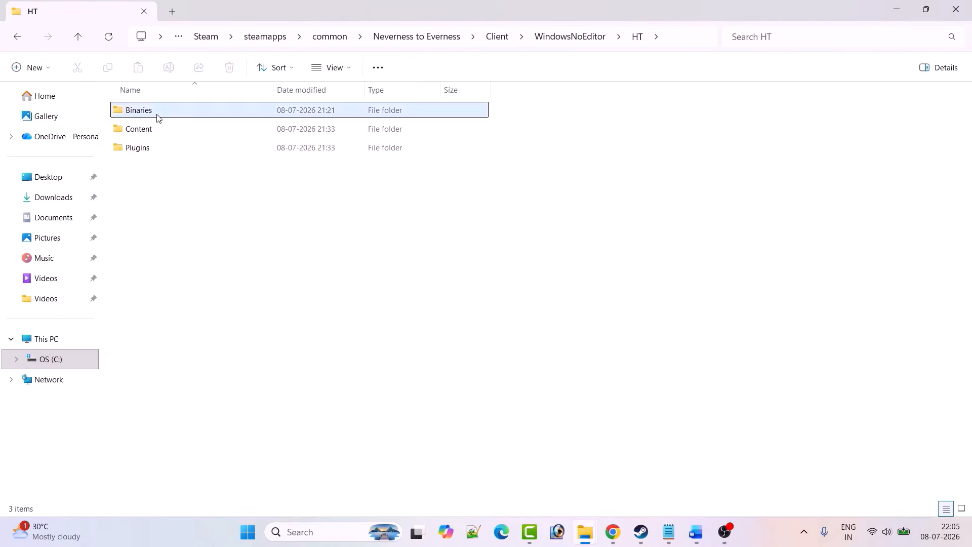
double_click(156, 115)
double_click(158, 116)
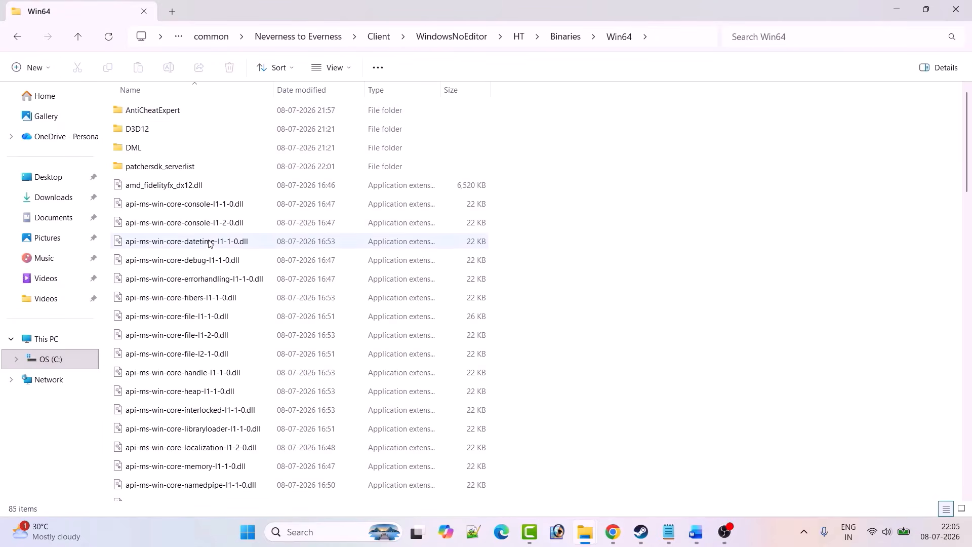
Step: Locate the HTGame application in the Win64 folder and open its properties
scroll(205, 245, down, 13)
scroll(202, 247, down, 5)
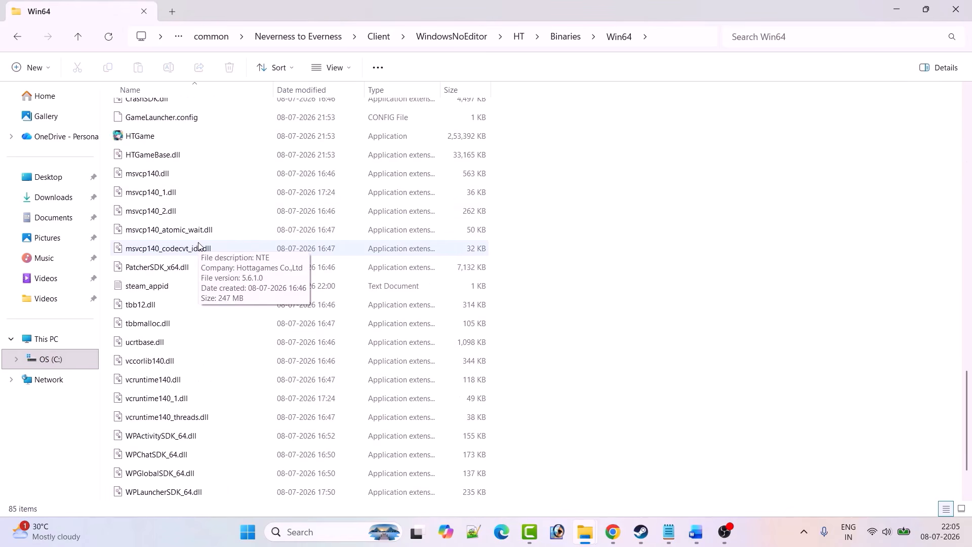
click(150, 138)
scroll(151, 152, up, 1)
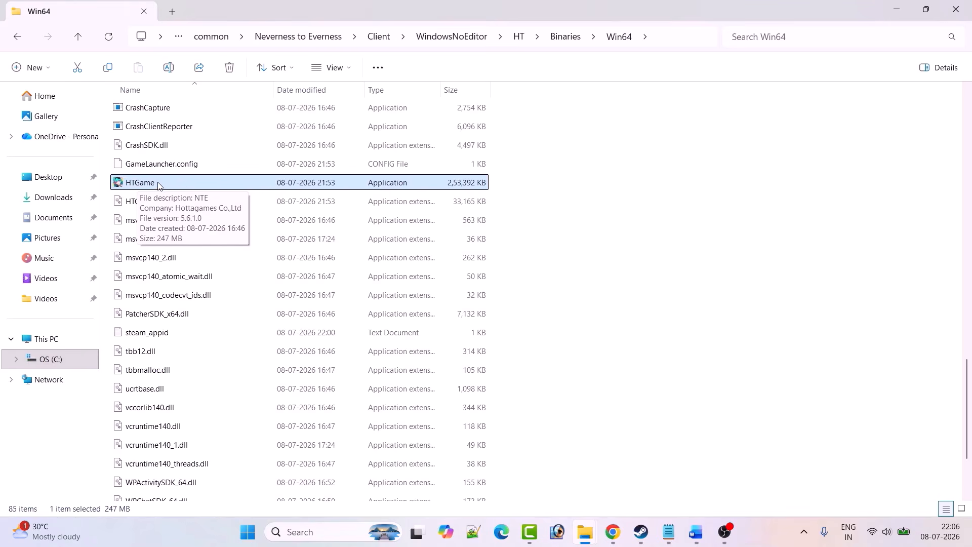
right_click(158, 185)
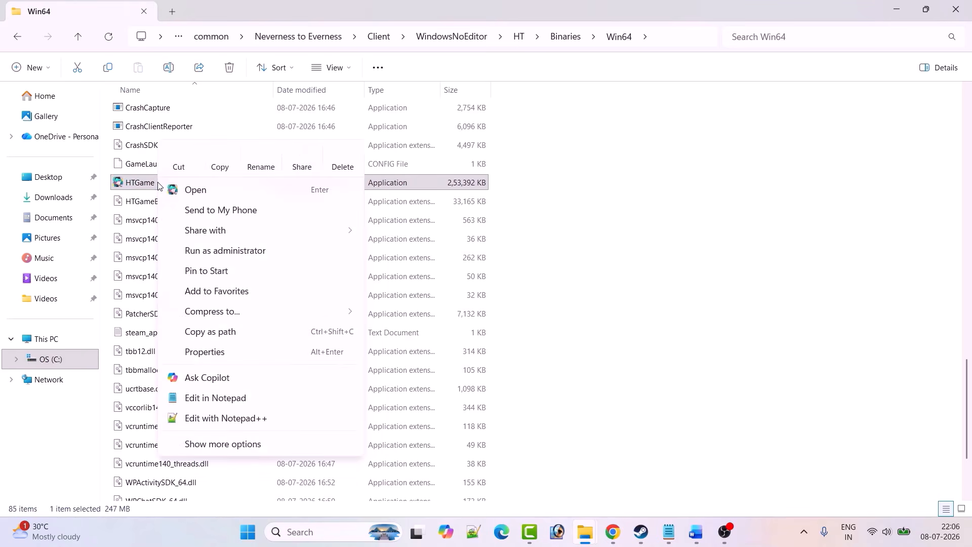
click(213, 350)
drag(312, 170, 369, 89)
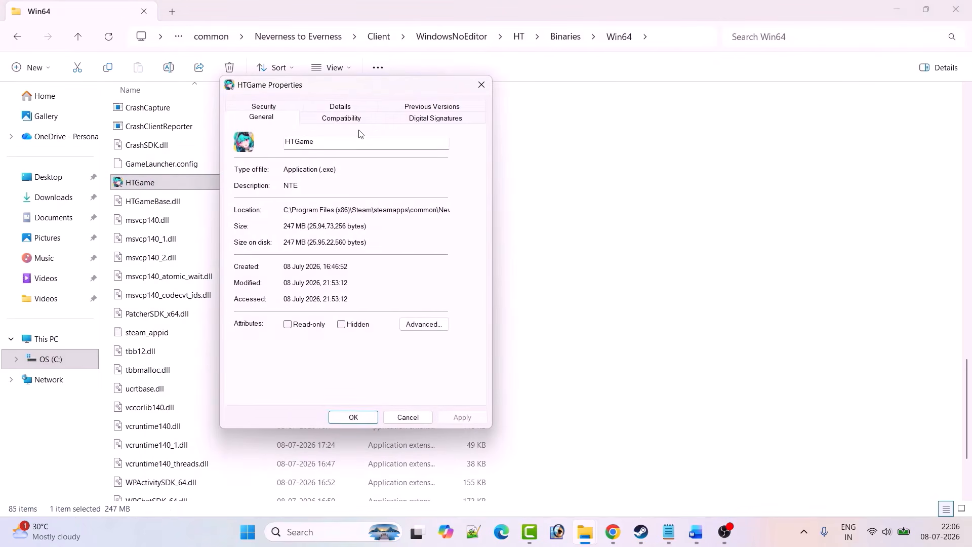
Step: Set HTGame to run as an administrator in its compatibility settings and apply the change
click(346, 118)
click(250, 320)
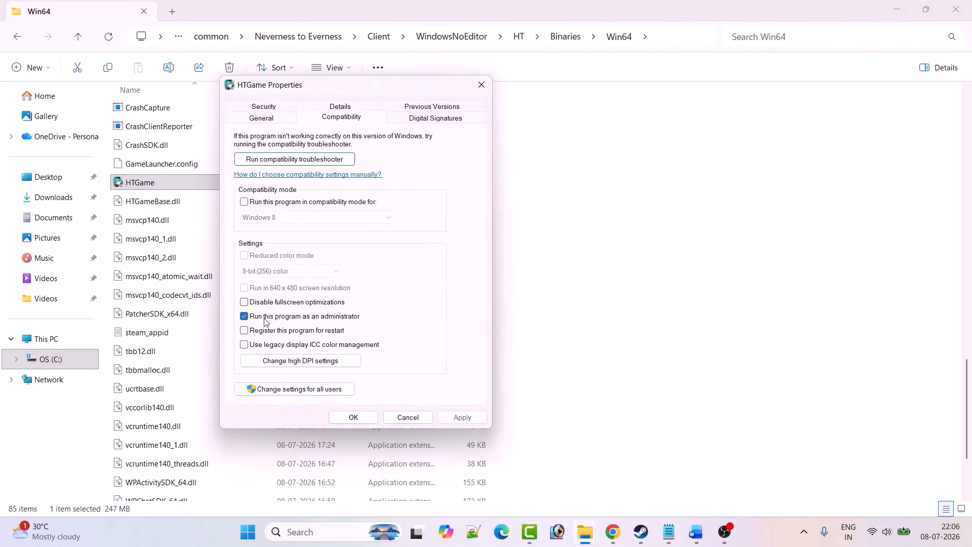
click(461, 418)
click(152, 184)
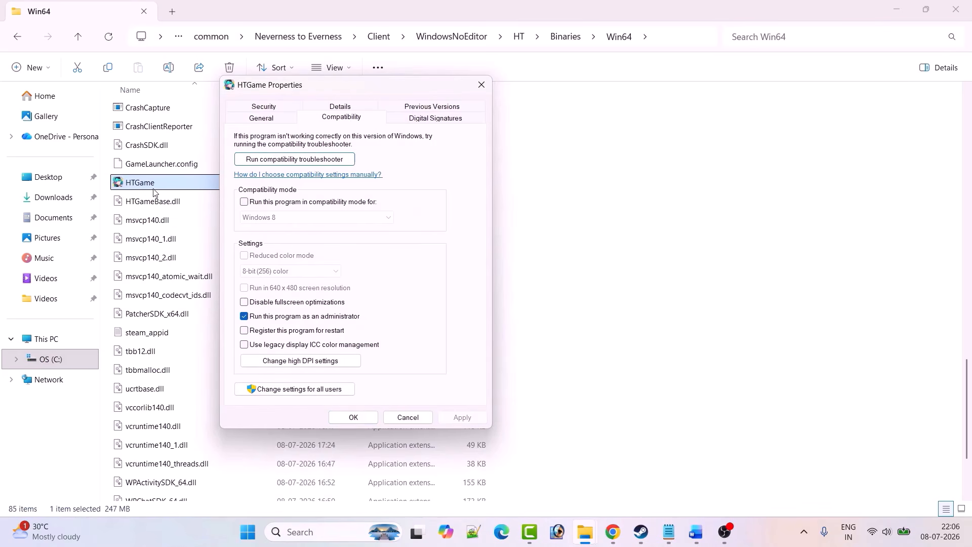
click(269, 236)
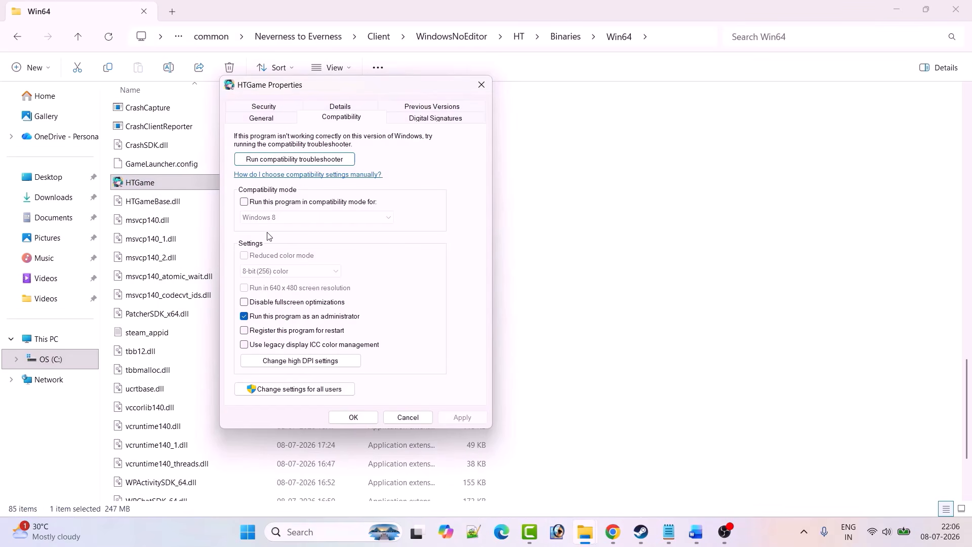
Step: Enable compatibility mode for HTGame with Windows 7 and apply it
click(244, 202)
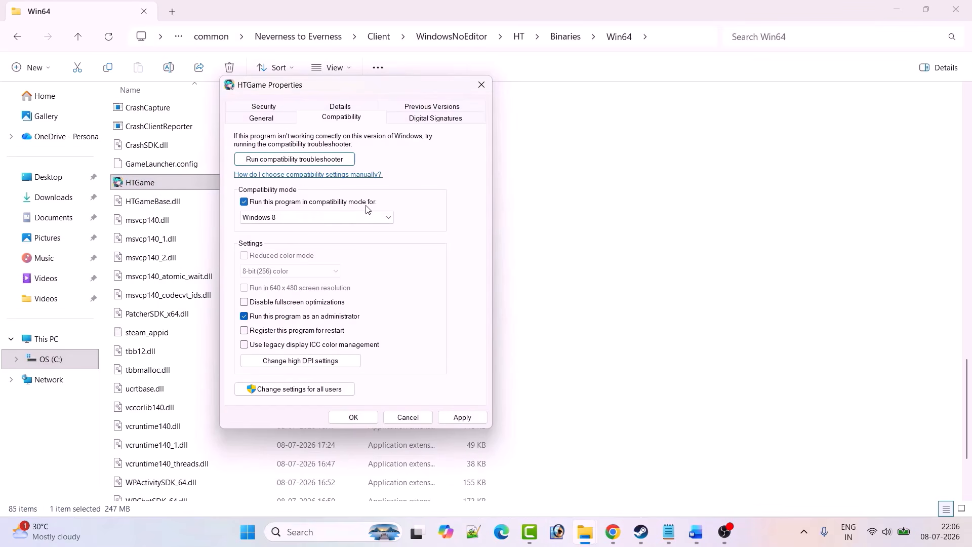
click(353, 219)
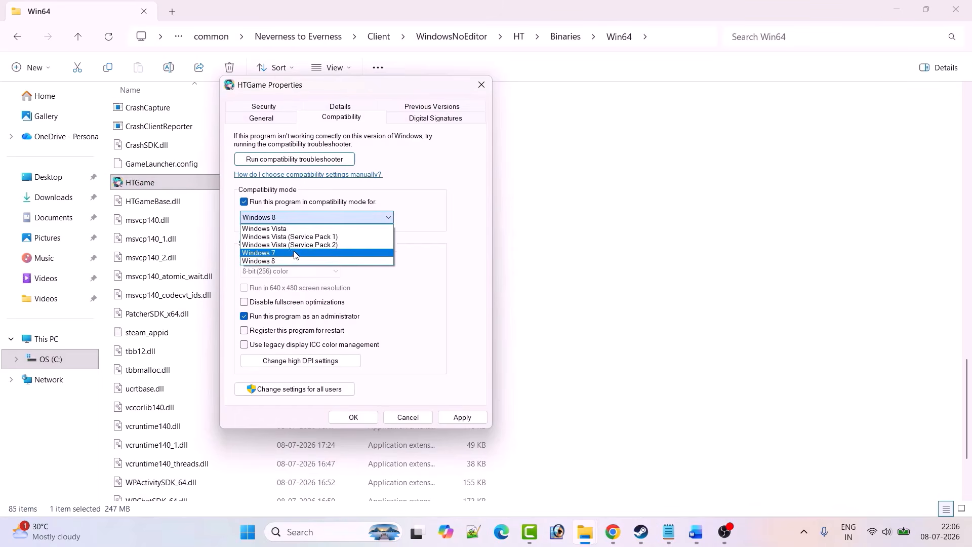
click(319, 252)
click(461, 418)
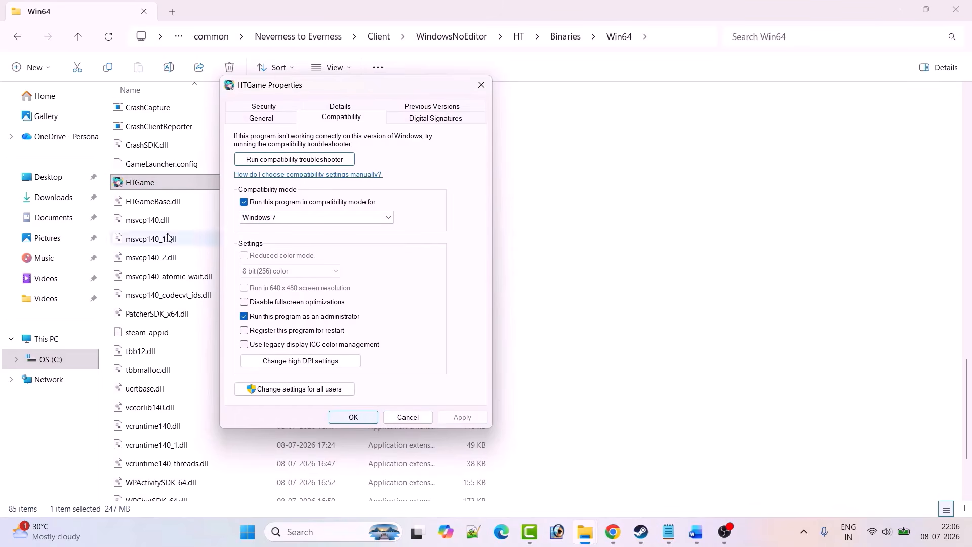
click(144, 188)
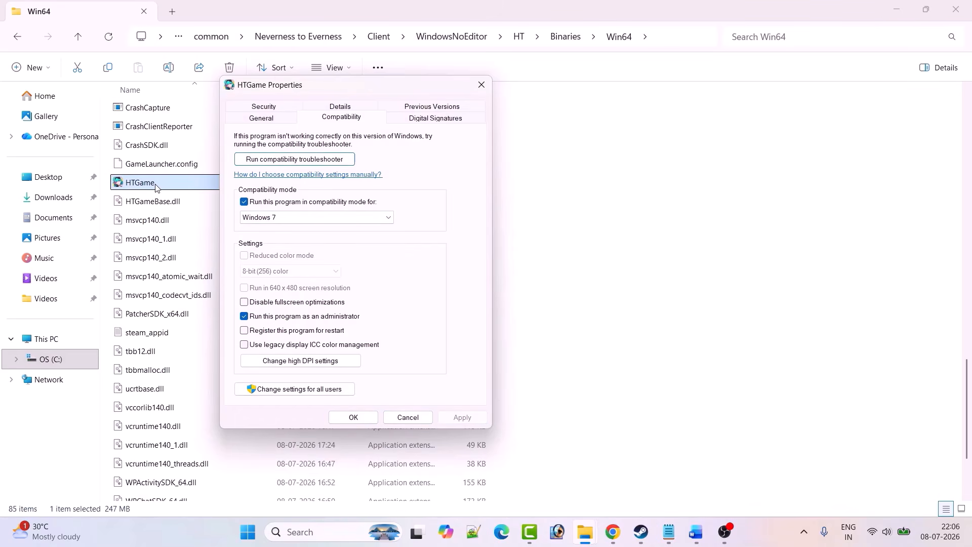
Step: Switch HTGame's compatibility mode to Windows 8 and apply it
click(336, 218)
click(287, 261)
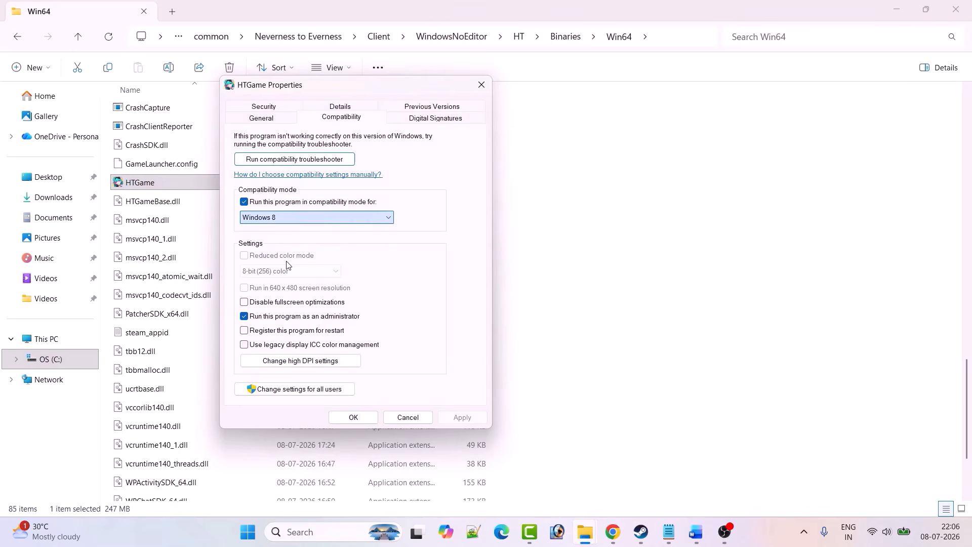
click(462, 417)
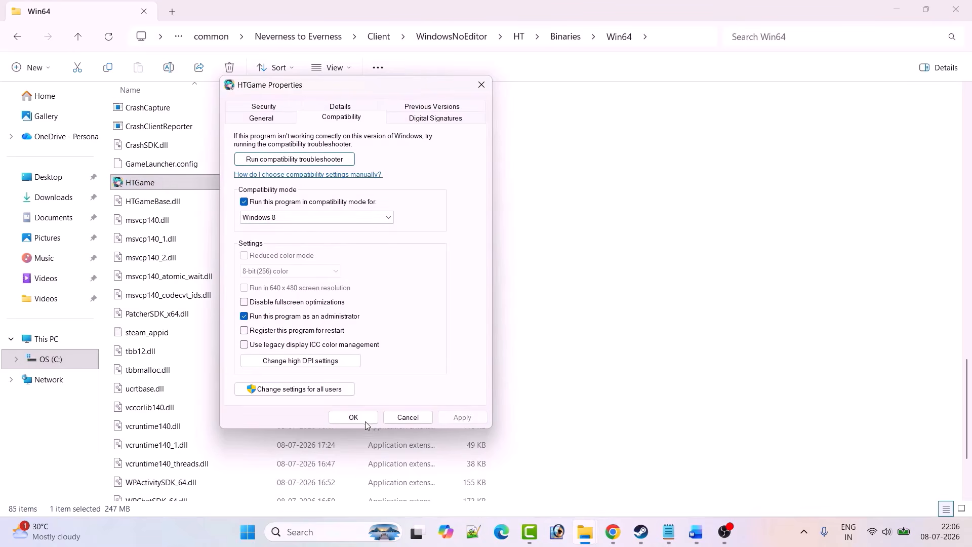
click(153, 186)
Step: Disable fullscreen optimizations for HTGame and apply the change
click(262, 303)
click(456, 419)
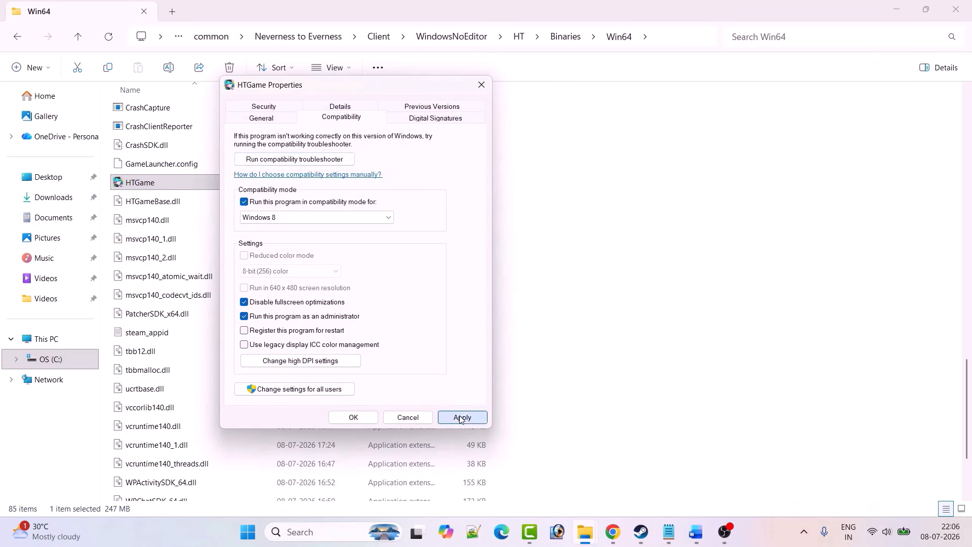
click(156, 189)
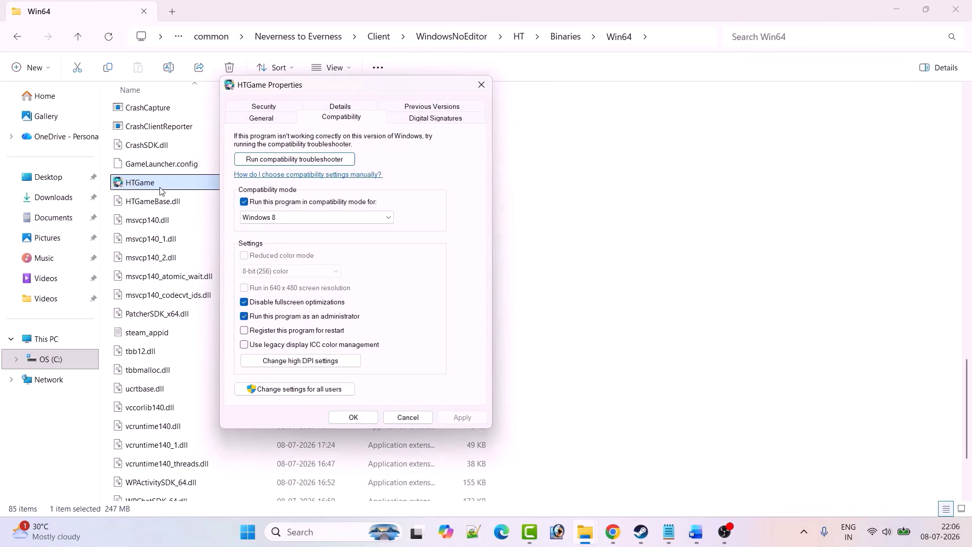
Step: Clear HTGame's compatibility mode, fullscreen optimizations and administrator options, apply the changes and close its properties
click(244, 201)
click(244, 302)
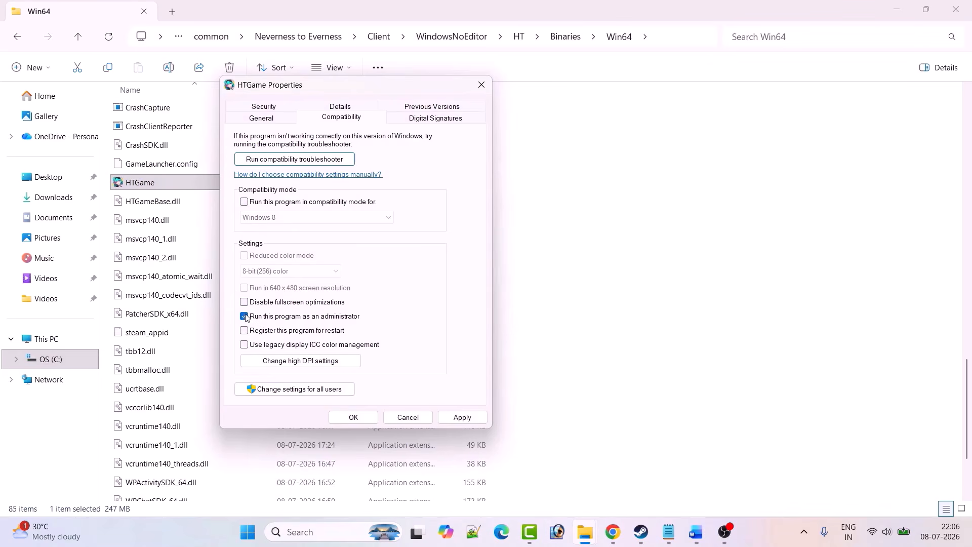
click(458, 419)
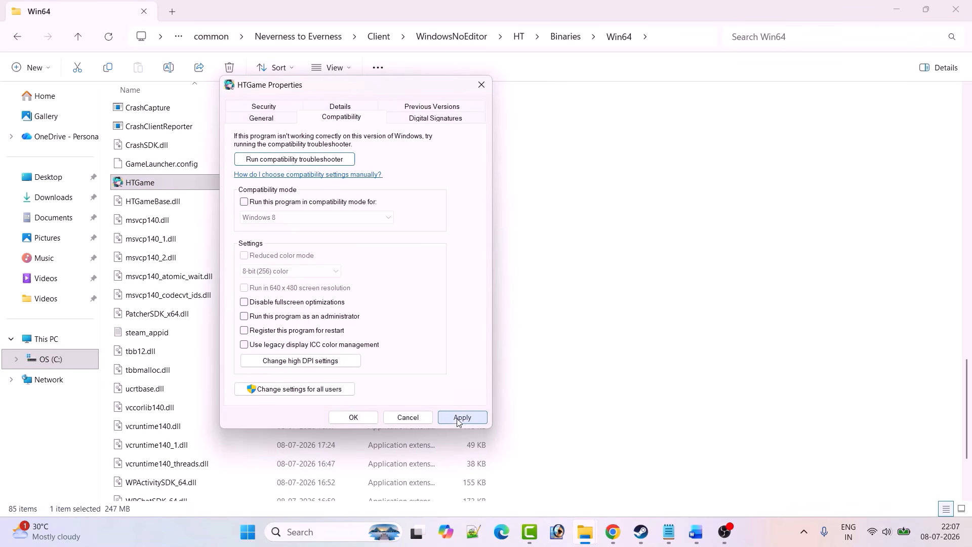
click(360, 420)
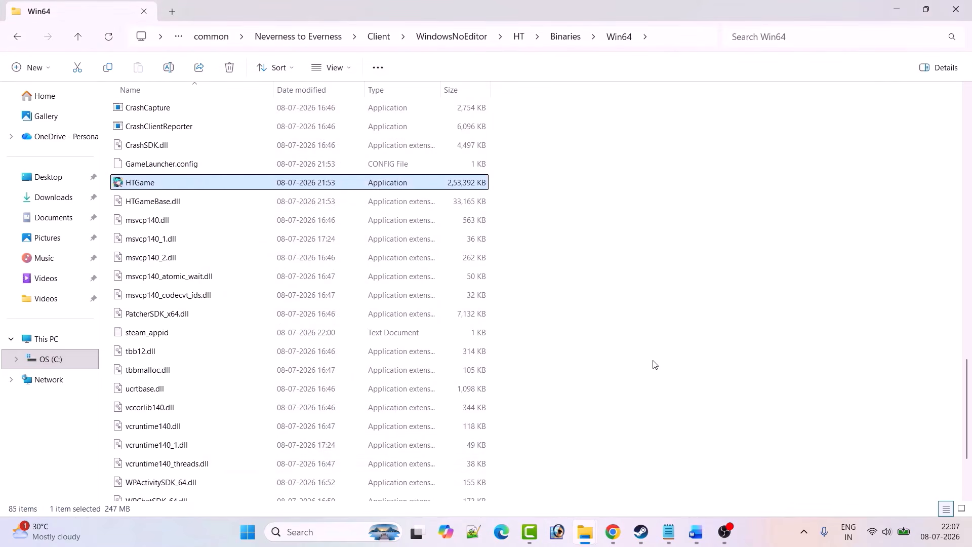
Step: Review Fix 4 in the Word document, and open the Windows Graphics settings through a system search
click(695, 532)
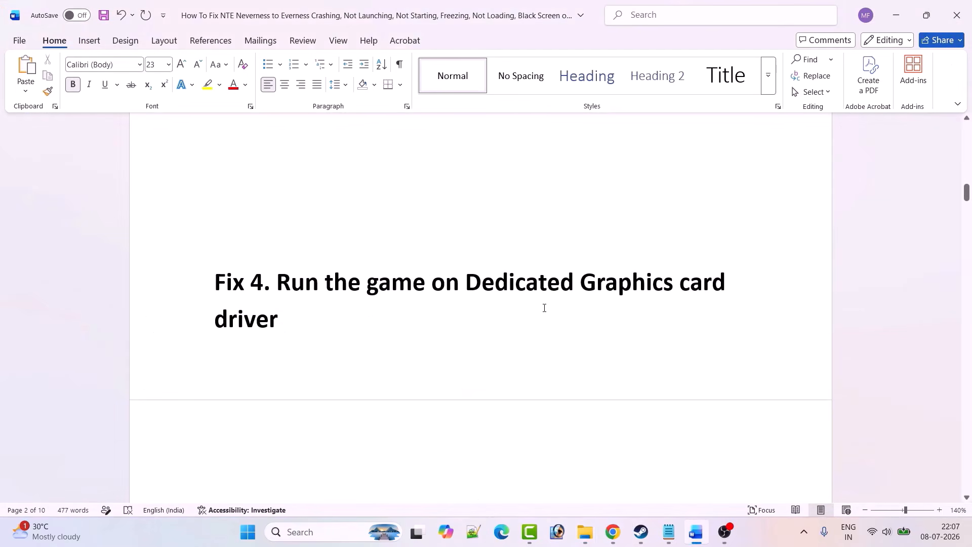
click(314, 532)
text(graphics sett)
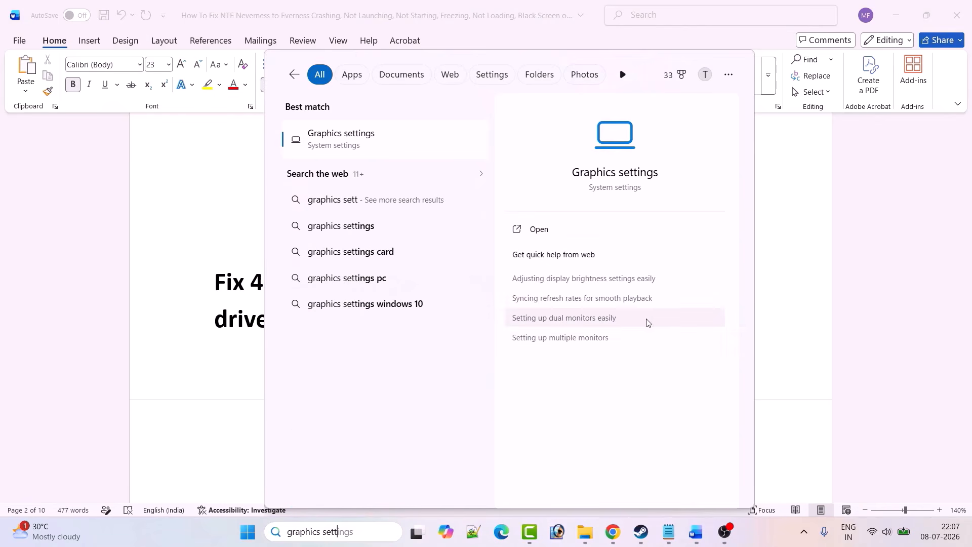
click(601, 243)
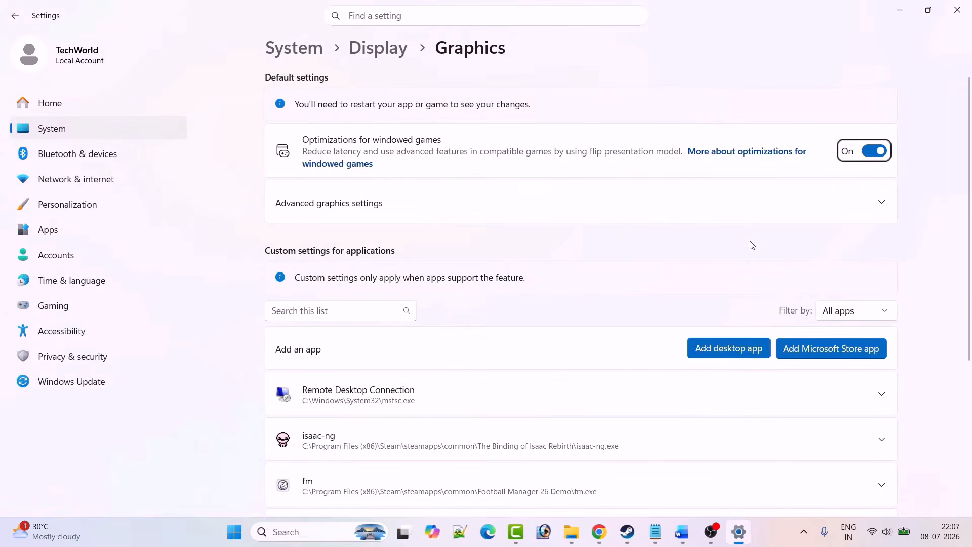
Step: Start adding a desktop app to the custom graphics settings and browse to Program Files (x86) on the C: drive
click(699, 355)
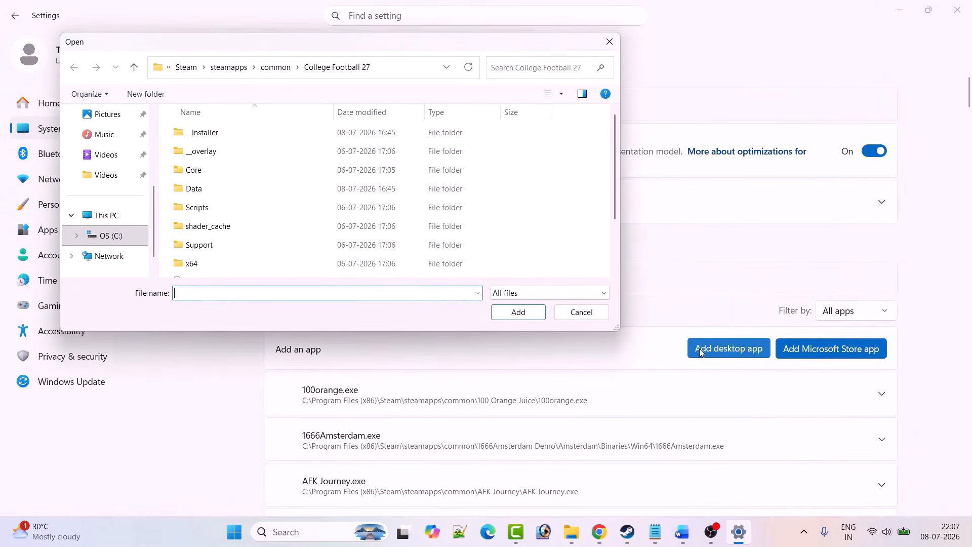
click(219, 67)
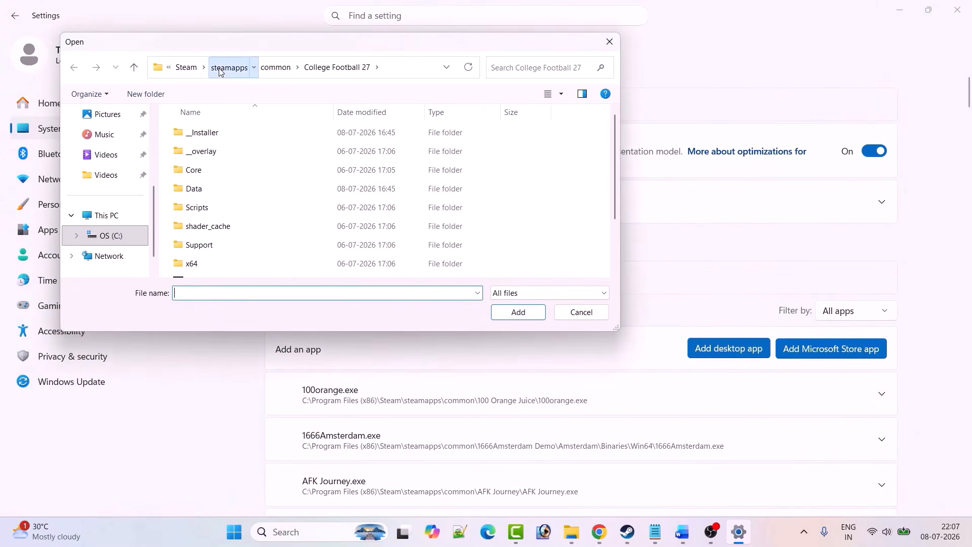
click(187, 67)
click(247, 145)
double_click(247, 145)
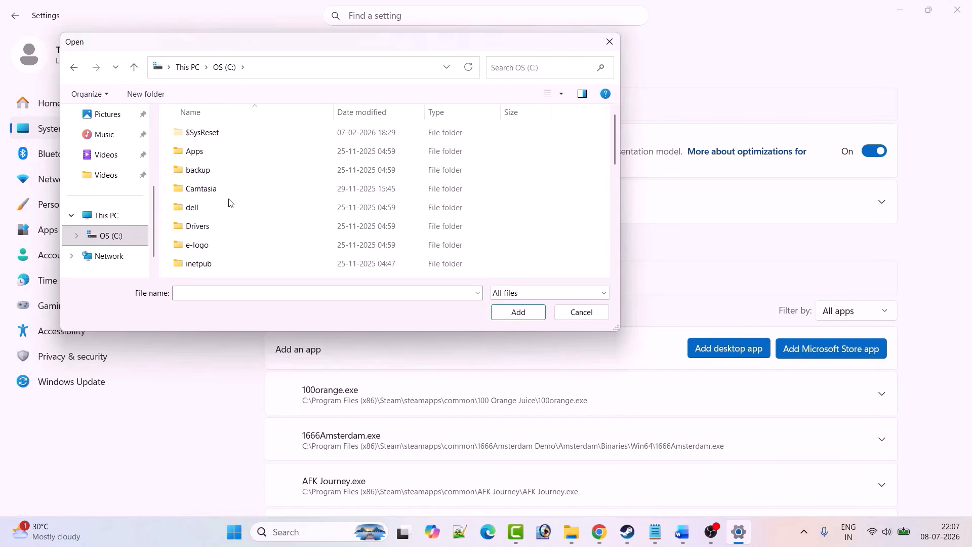
click(231, 191)
key(p)
key(p)
key(p)
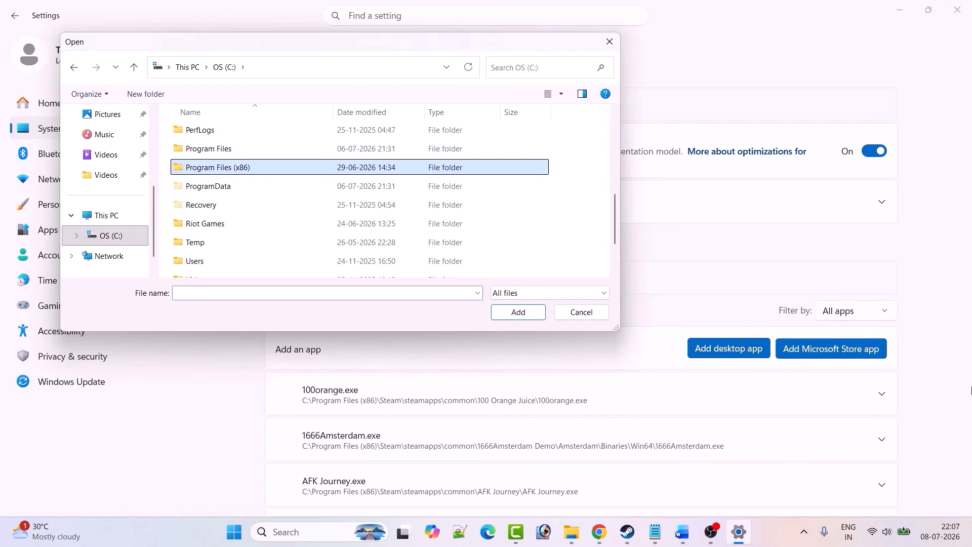
key(Return)
Step: Browse through Steam\steamapps\common to the Neverness to Everness folder
key(s)
key(Return)
key(s)
key(s)
key(Return)
key(Down)
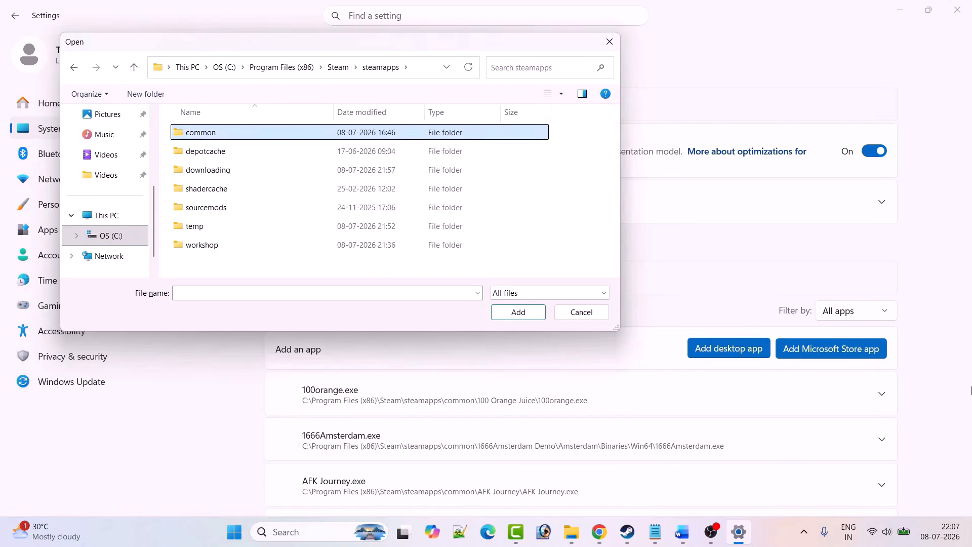
key(Return)
key(n)
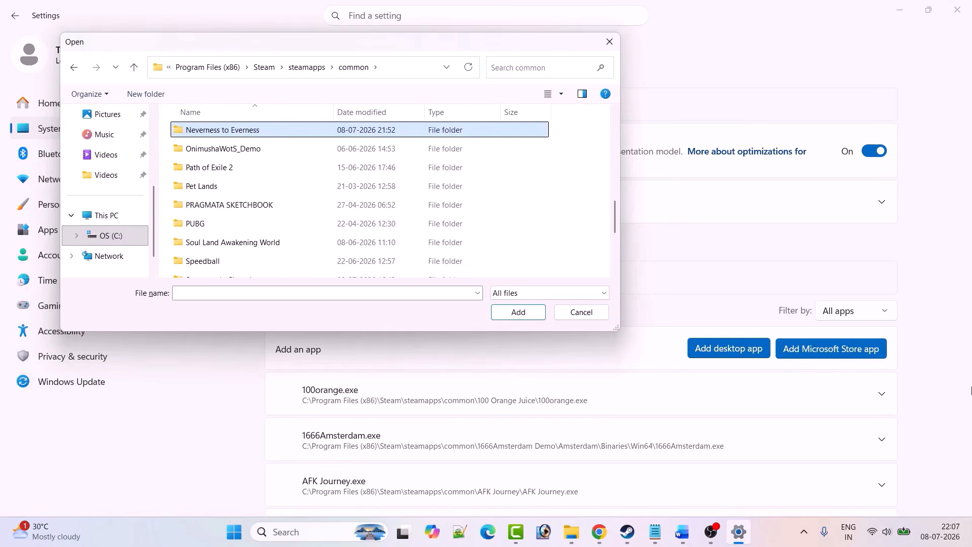
key(Return)
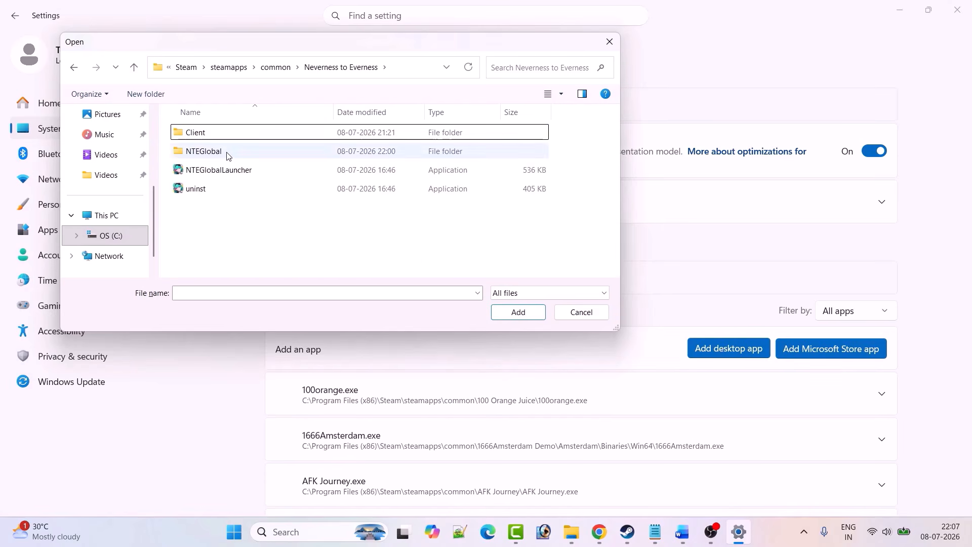
Step: Add the NTEGlobalGame application from the NTEGlobal folder to the custom graphics settings list
click(221, 152)
double_click(220, 152)
scroll(221, 213, down, 3)
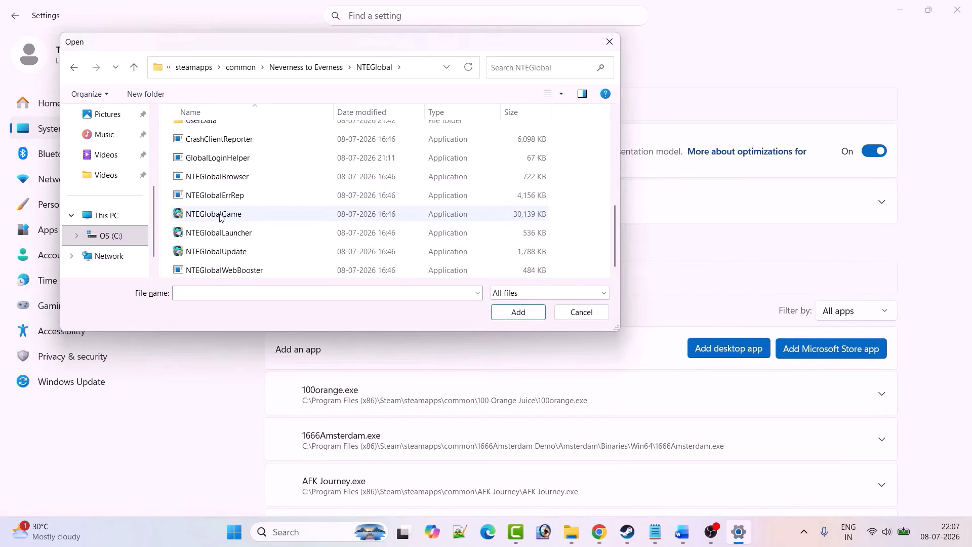
click(221, 215)
click(518, 312)
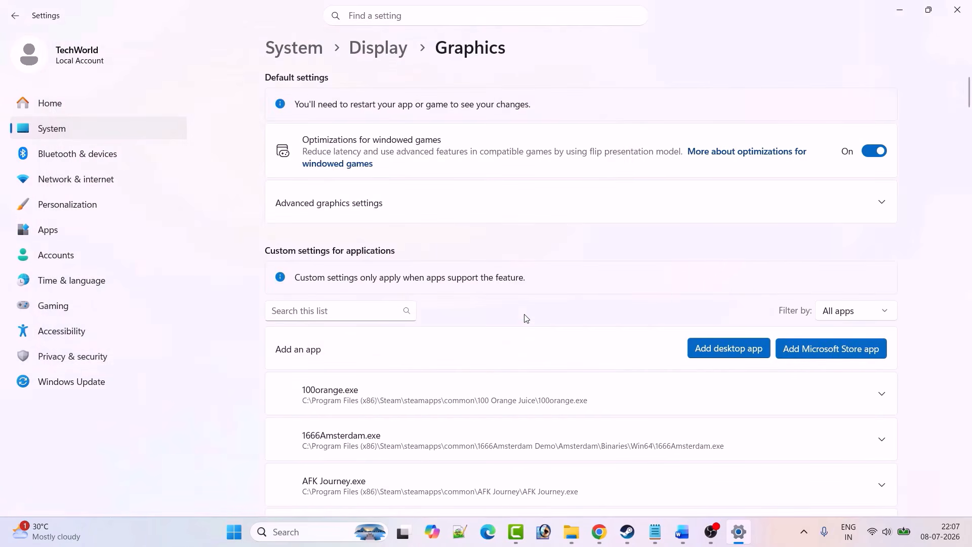
Step: Set the GPU preference of NTE Launcher to High Performance (NVIDIA GeForce RTX 3050 6GB Laptop GPU)
scroll(523, 315, down, 10)
scroll(524, 315, down, 20)
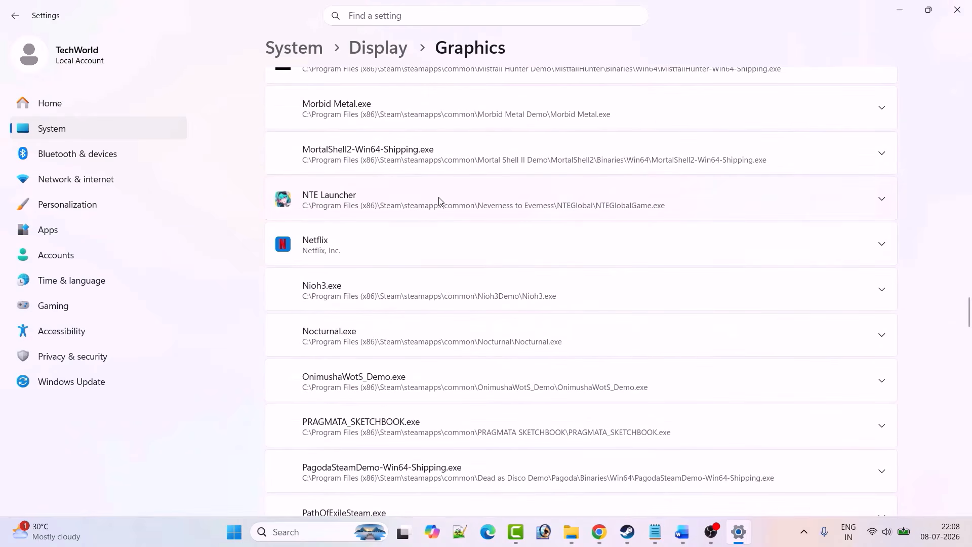
click(880, 199)
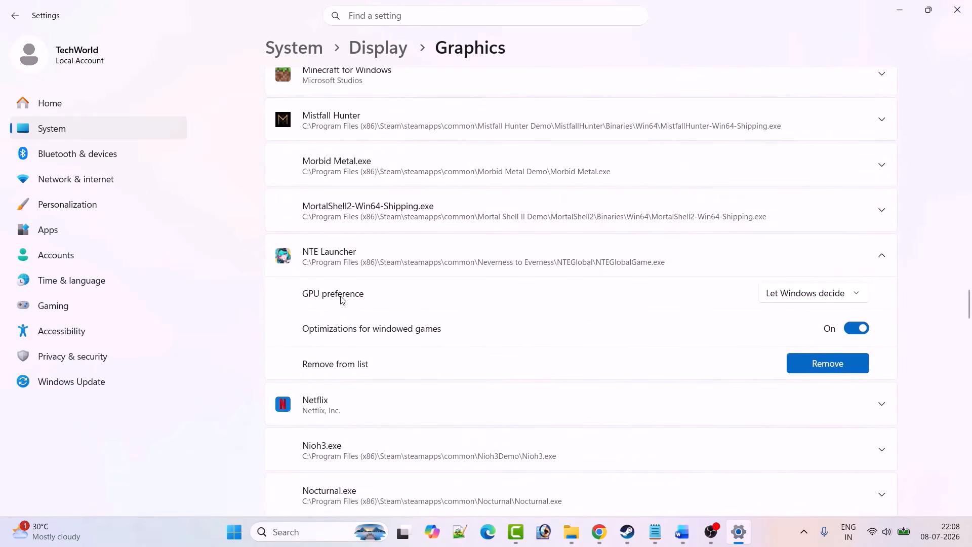
click(788, 299)
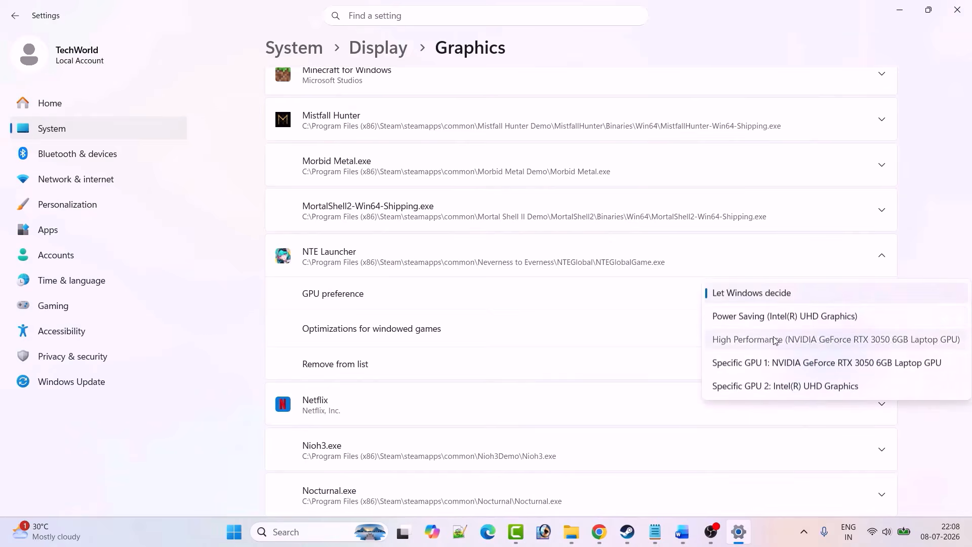
click(776, 339)
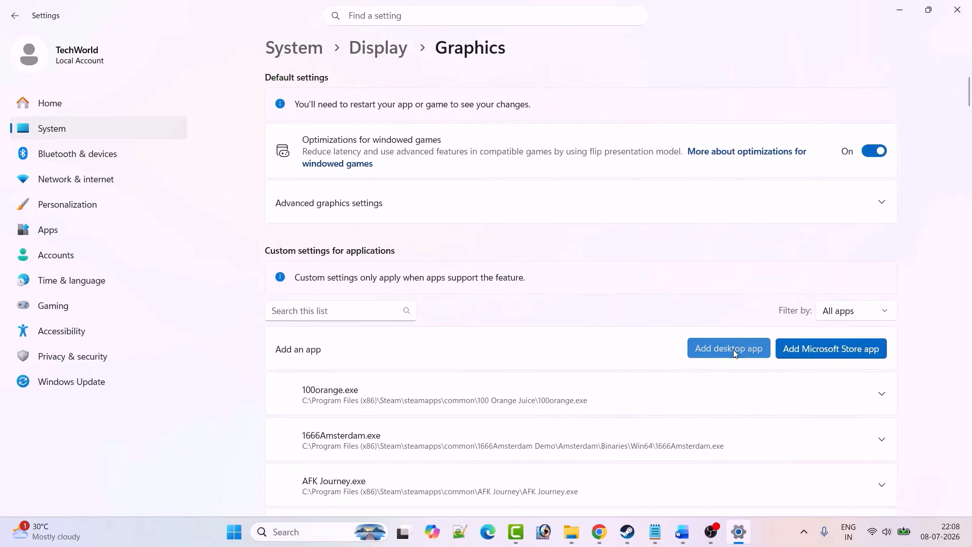
Step: Add the HTGame application from the game's Client\WindowsNoEditor\HT\Binaries\Win64 folder to the custom graphics settings list
click(733, 349)
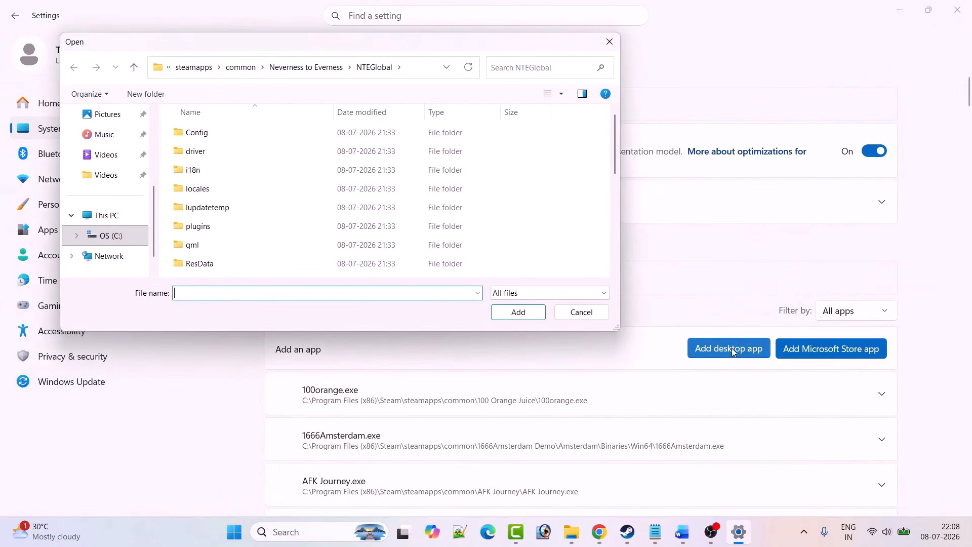
click(134, 68)
double_click(200, 132)
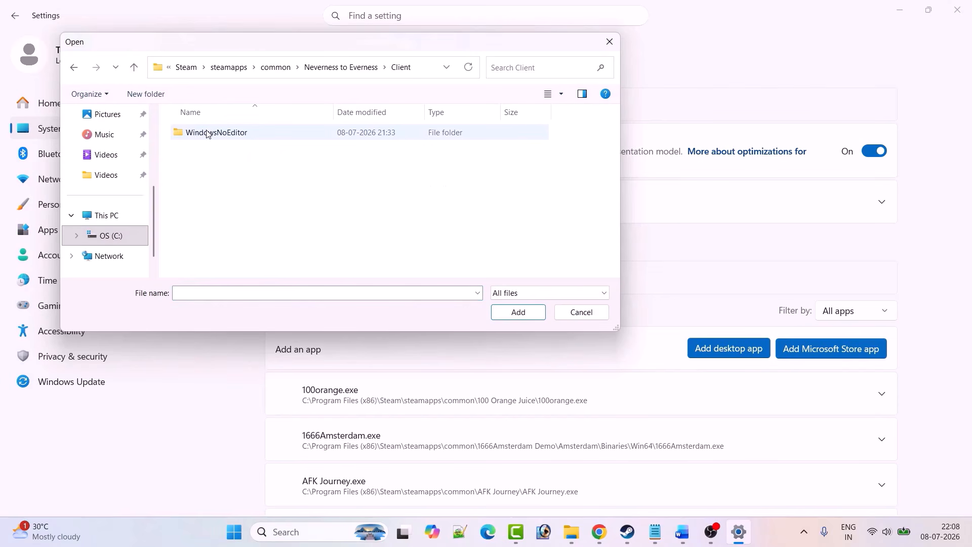
double_click(229, 133)
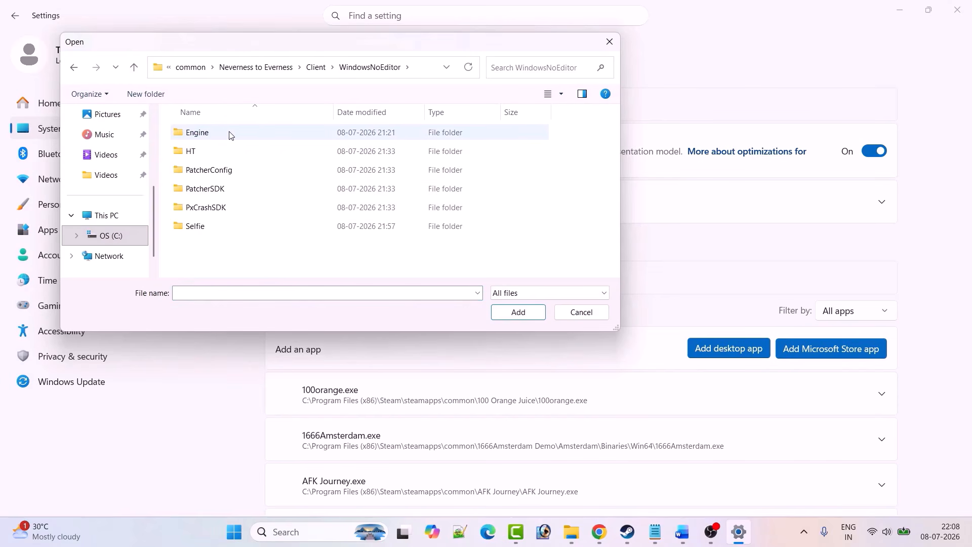
double_click(217, 149)
double_click(223, 133)
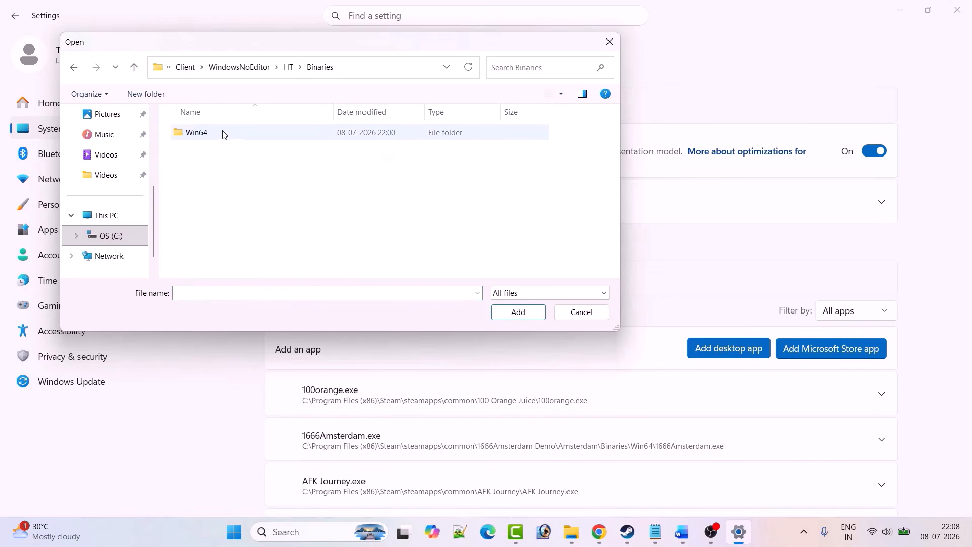
double_click(225, 133)
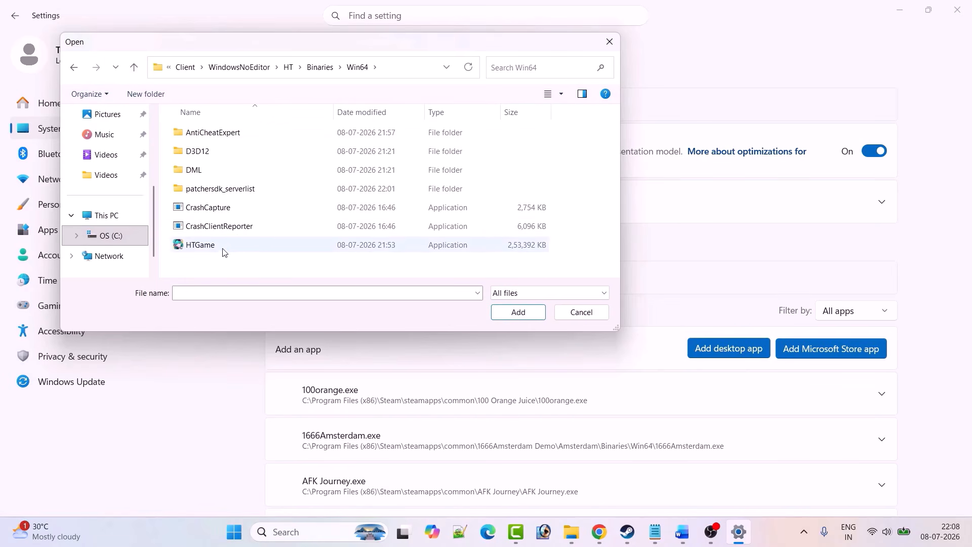
click(212, 248)
click(518, 312)
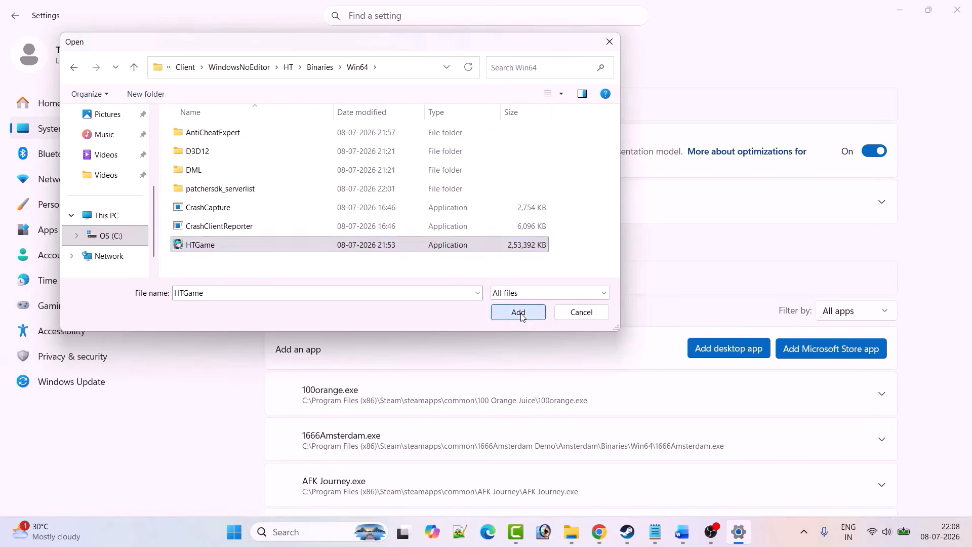
Step: Set the GPU preference of the NTE entry to High Performance (NVIDIA GeForce RTX 3050 6GB Laptop GPU)
scroll(517, 315, down, 15)
scroll(517, 315, down, 20)
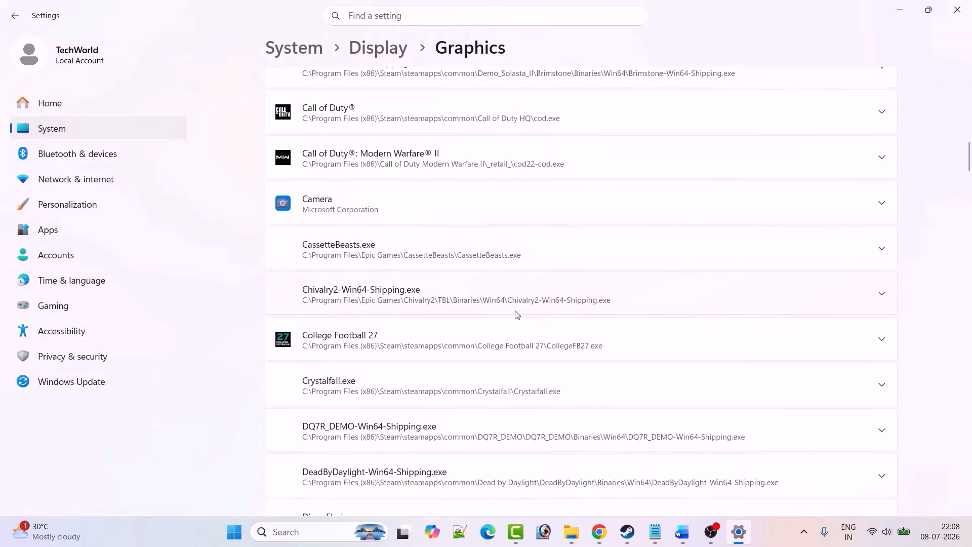
scroll(514, 312, down, 8)
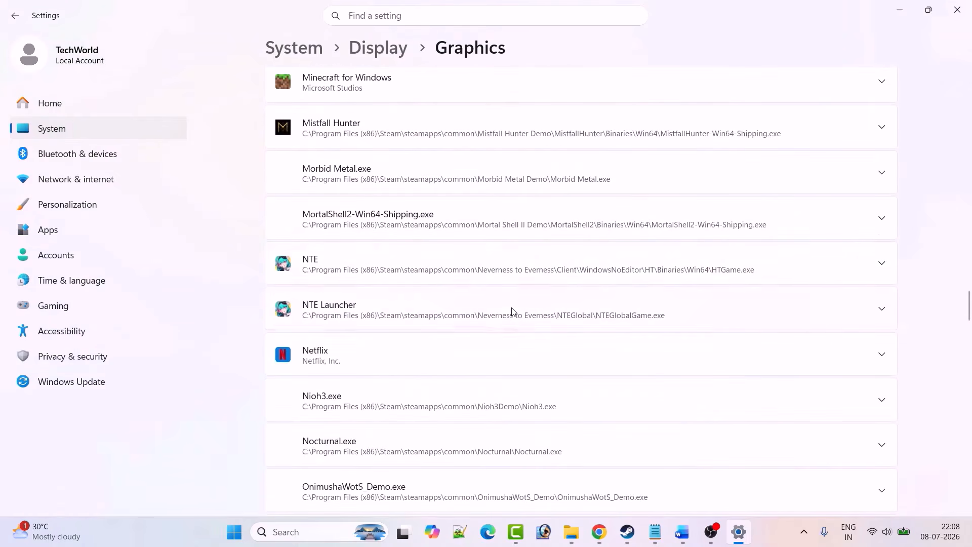
click(434, 269)
scroll(432, 268, down, 1)
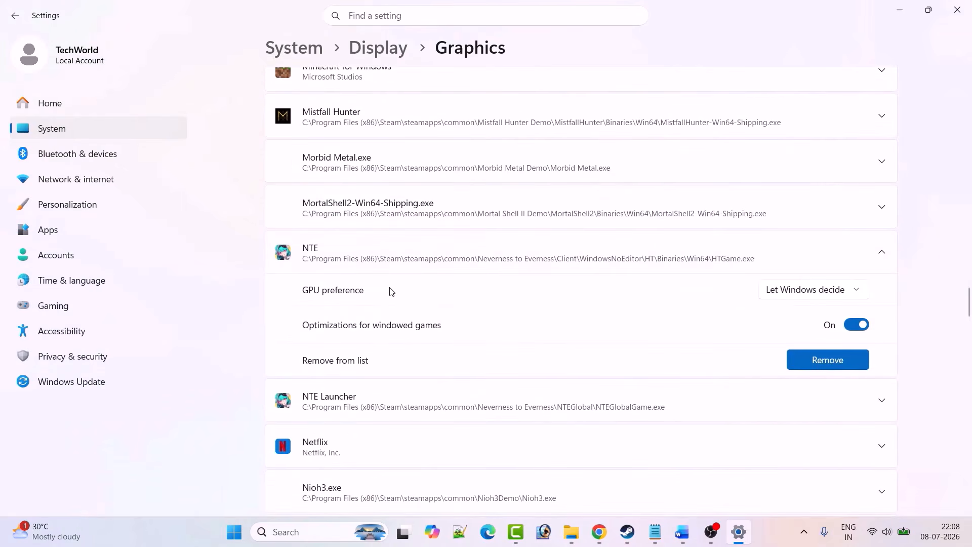
click(813, 290)
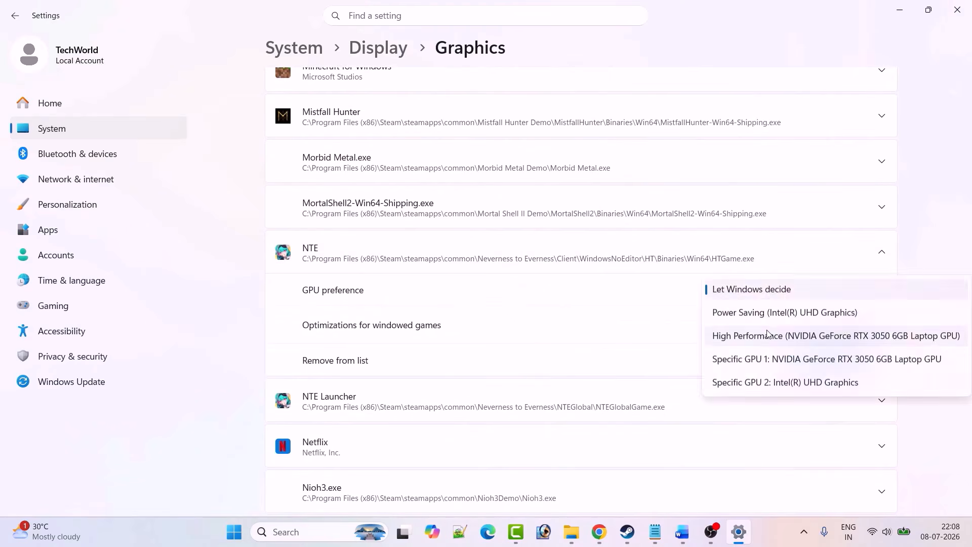
click(835, 397)
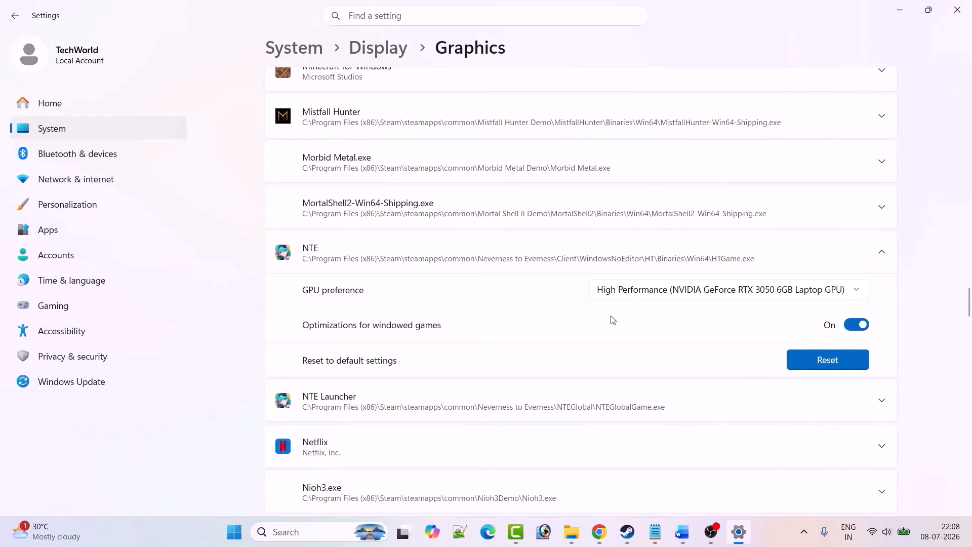
Step: Switch to the Word document and go to Fix 5 about allowing the game files in Windows Security
key(alt+Tab)
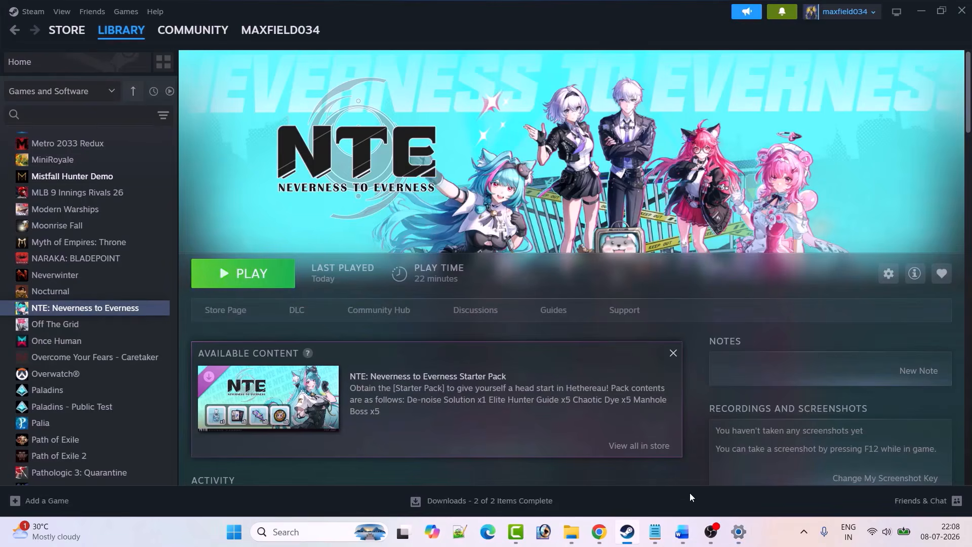
click(682, 531)
scroll(653, 156, down, 3)
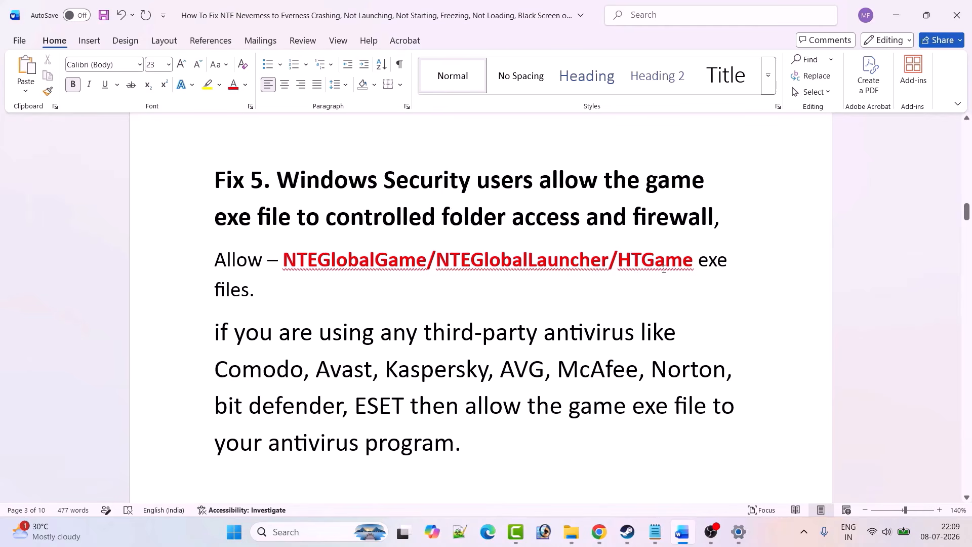
Step: Search Windows for "windows sec" and open the Windows Security app
click(333, 532)
text(window)
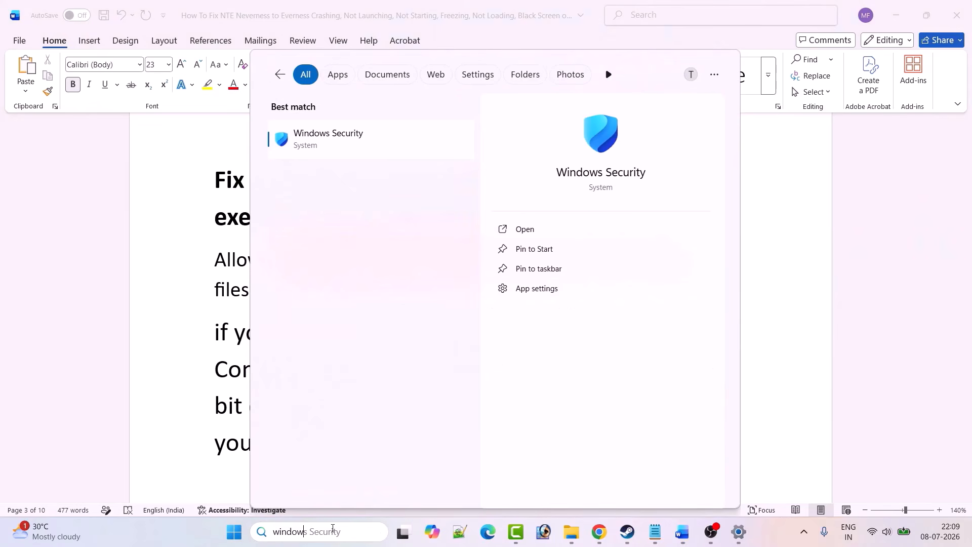
text(s sec)
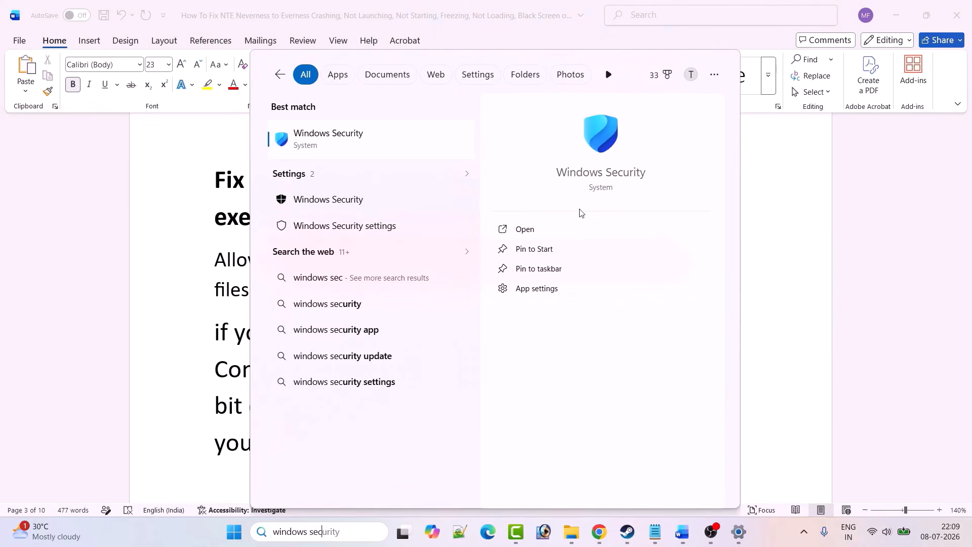
click(524, 230)
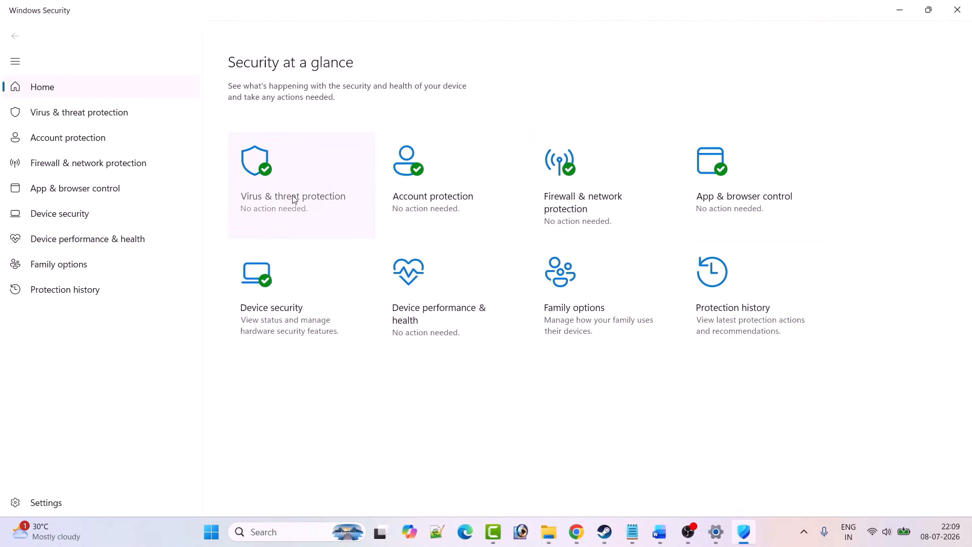
Step: Go to ransomware protection and show the apps allowed through Controlled folder access
click(294, 198)
scroll(511, 282, down, 2)
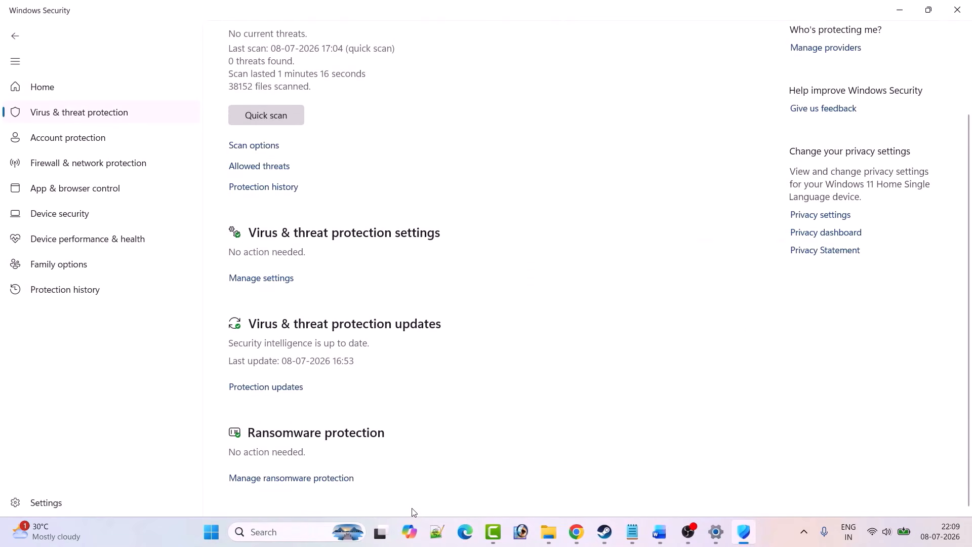
click(308, 479)
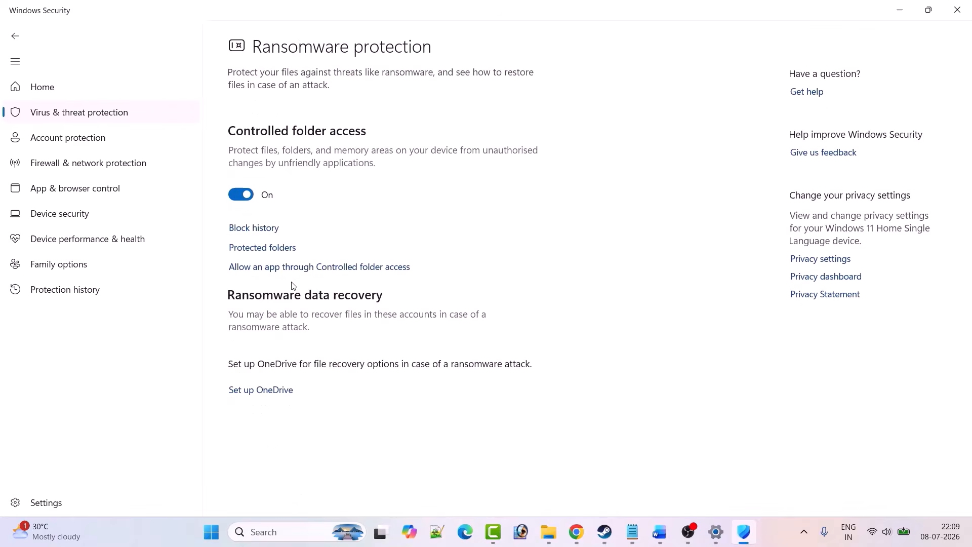
click(347, 267)
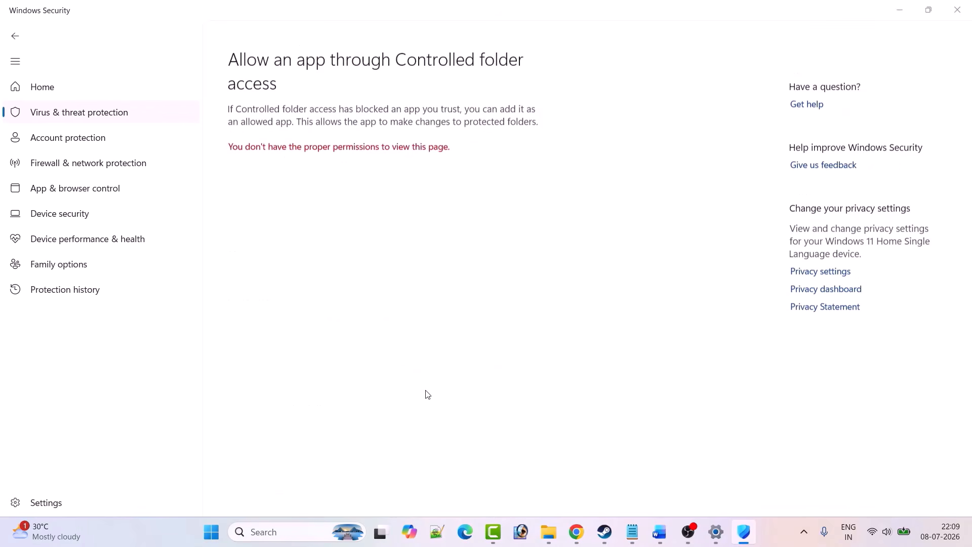
scroll(425, 375, down, 3)
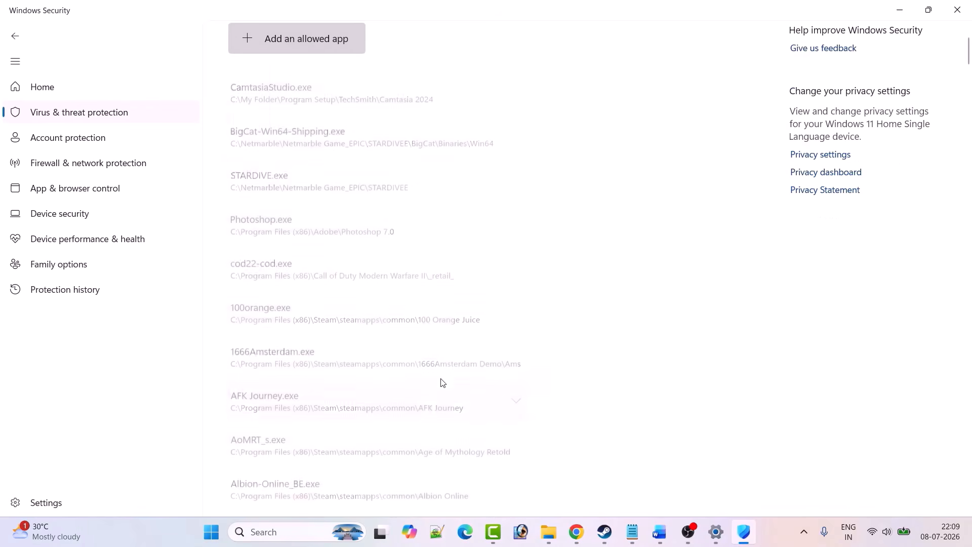
Step: Start adding an allowed app from all apps and browse to Program Files (x86) on the C: drive
click(245, 41)
click(283, 87)
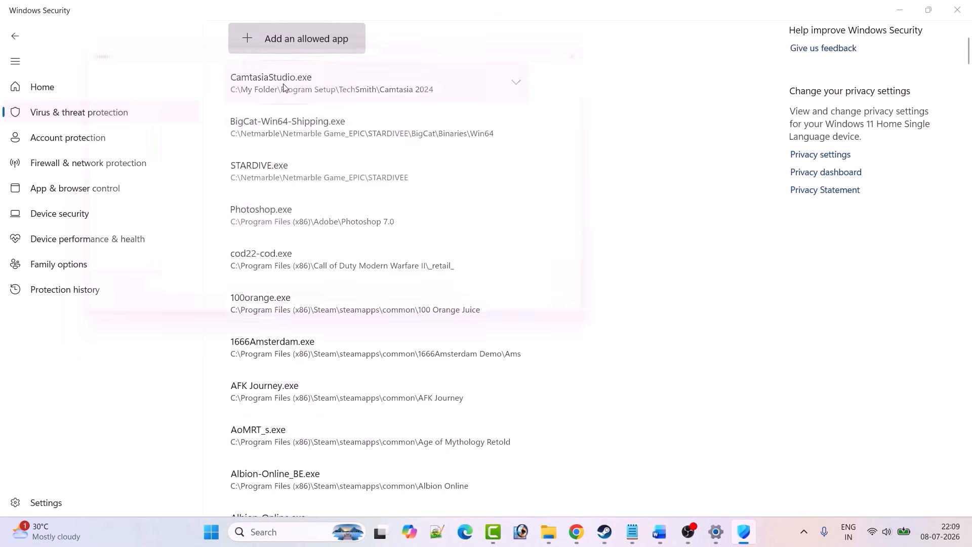
click(185, 67)
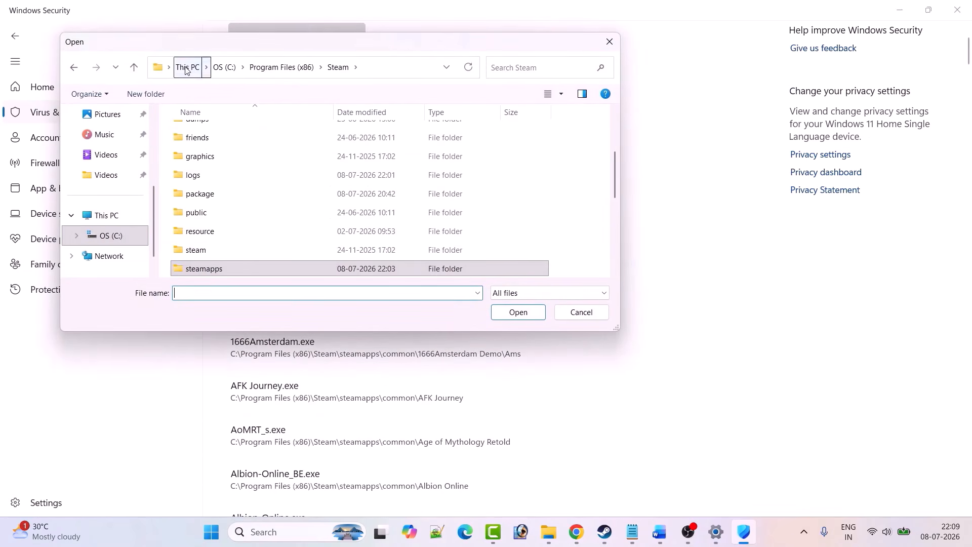
click(183, 66)
double_click(258, 152)
click(217, 170)
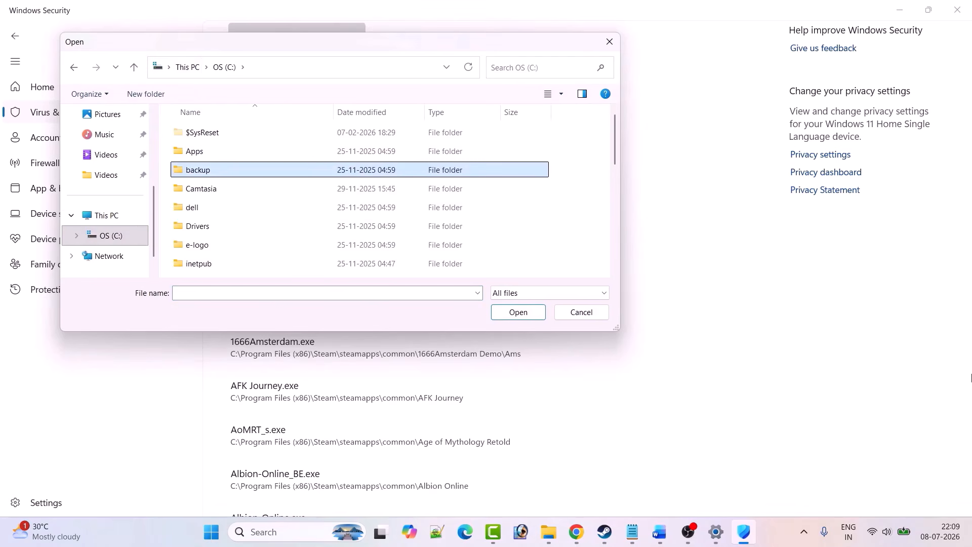
key(p)
key(p)
key(p)
key(Return)
Step: Browse through Steam\steamapps\common and open the Neverness to Everness folder for the allowed app
key(s)
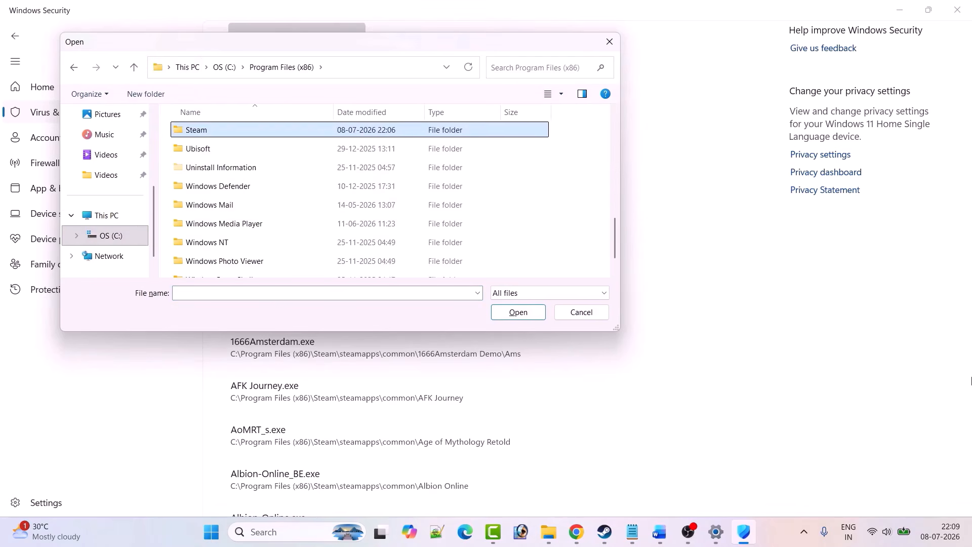
key(Return)
key(s)
key(s)
key(Return)
key(Return)
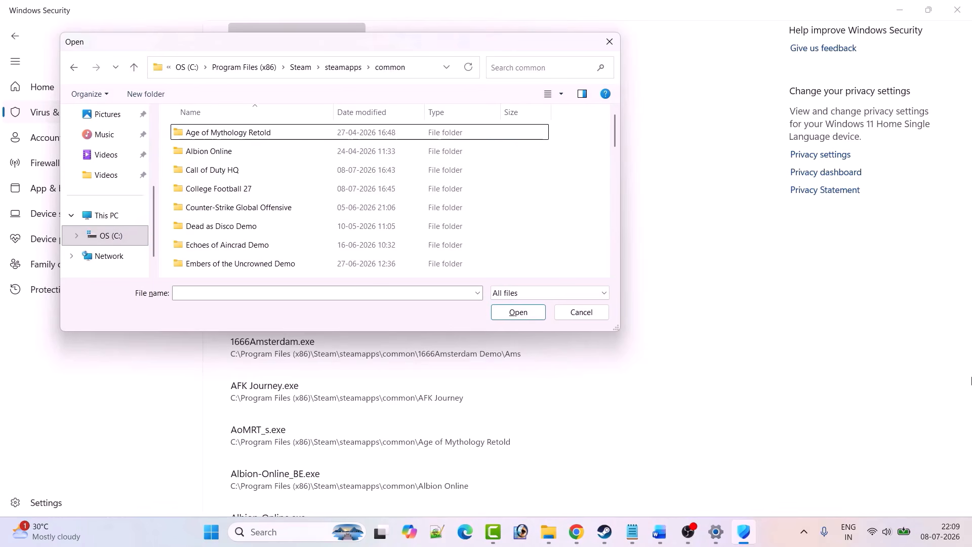
key(n)
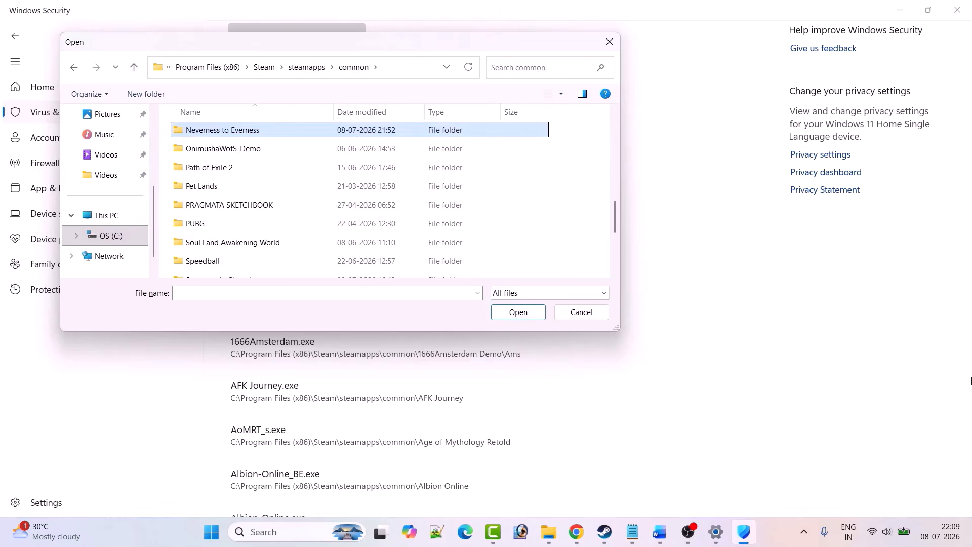
key(Return)
Step: Allow the NTEGlobalGame application from the NTEGlobal folder through Controlled folder access
click(200, 154)
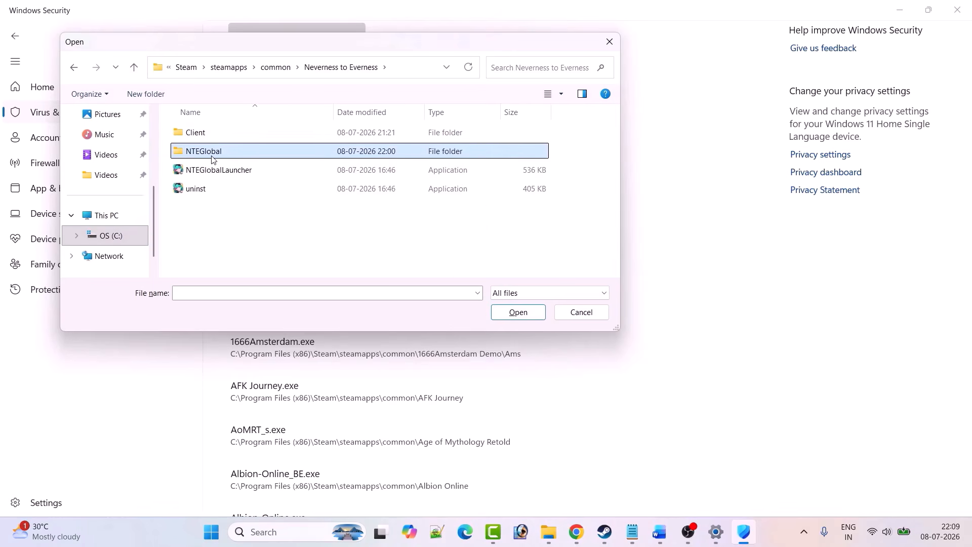
double_click(213, 152)
scroll(238, 183, down, 3)
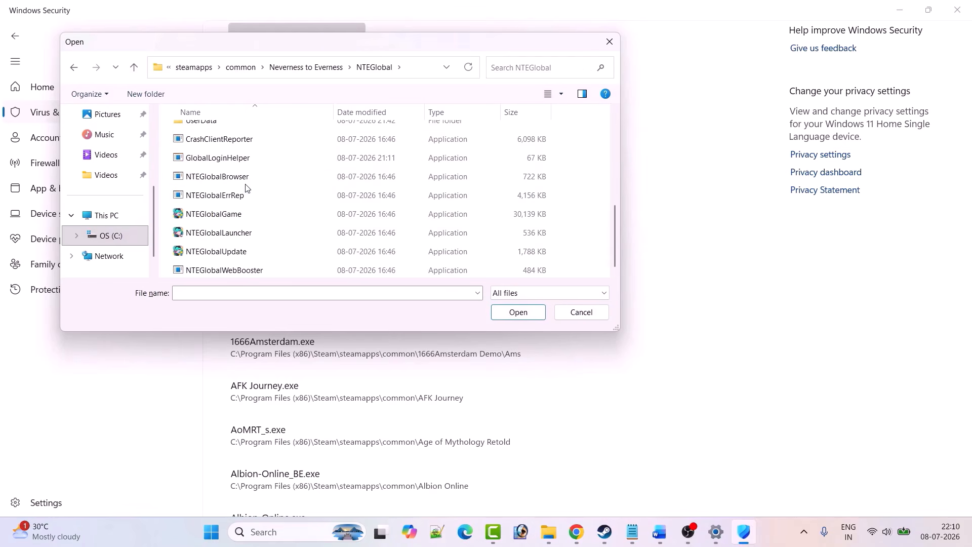
click(218, 219)
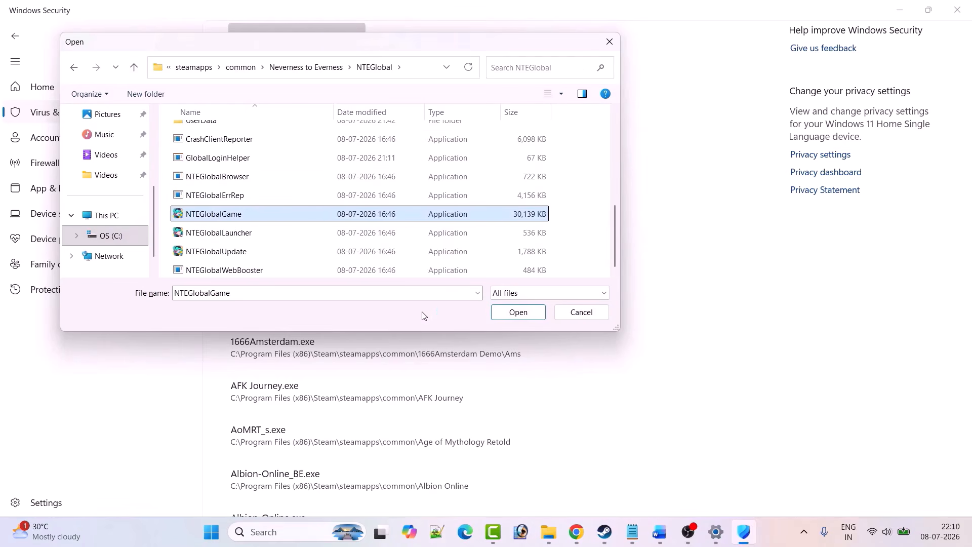
click(516, 313)
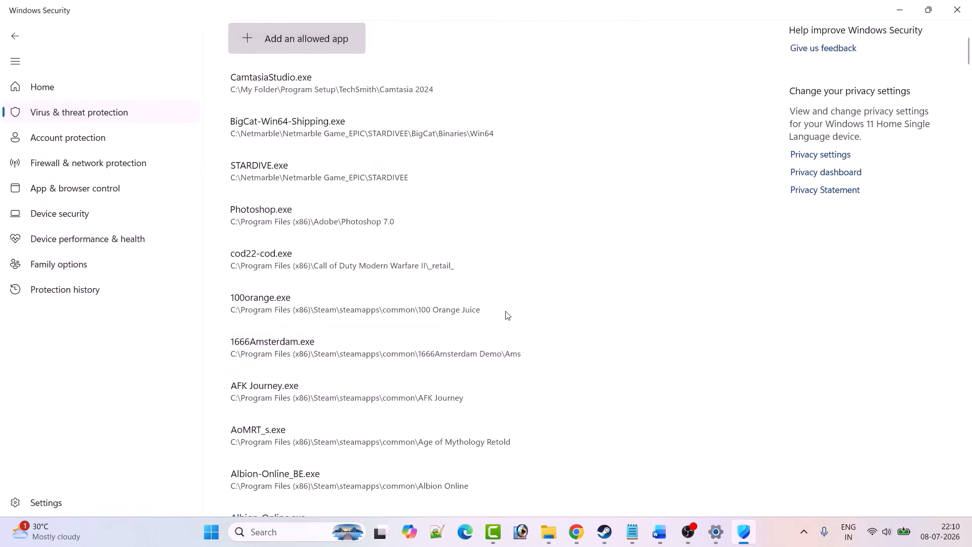
Step: Allow the NTEGlobalLauncher application from the NTEGlobal folder through Controlled folder access
click(248, 38)
click(272, 89)
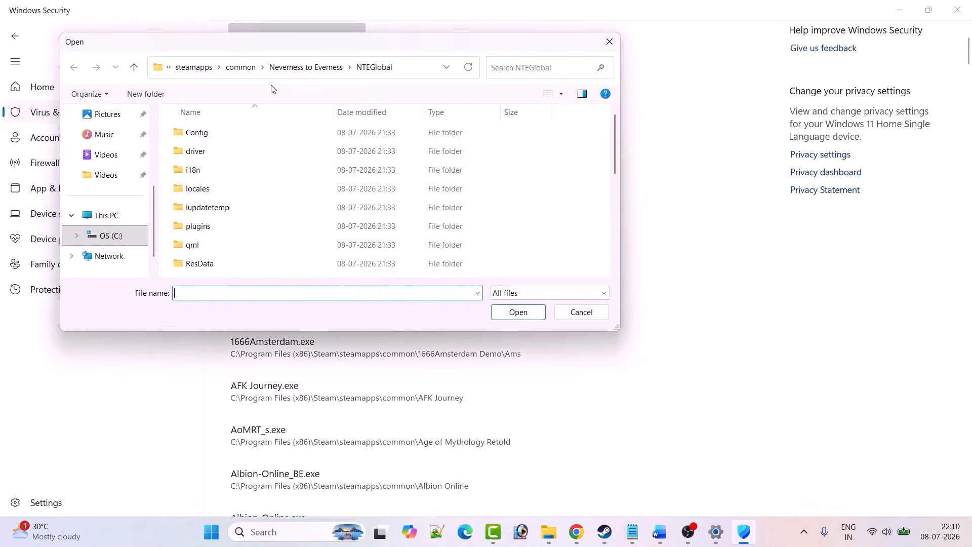
scroll(213, 175, down, 3)
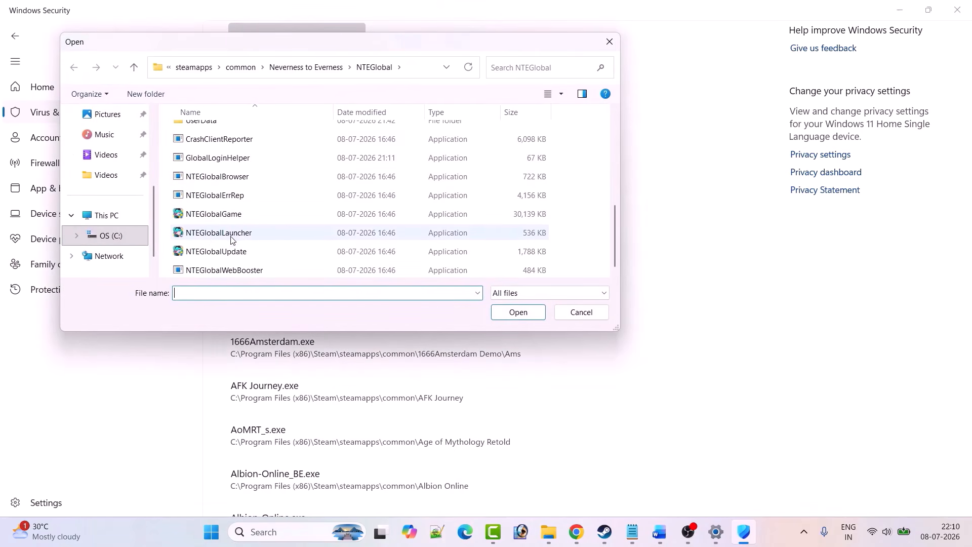
click(233, 238)
click(515, 313)
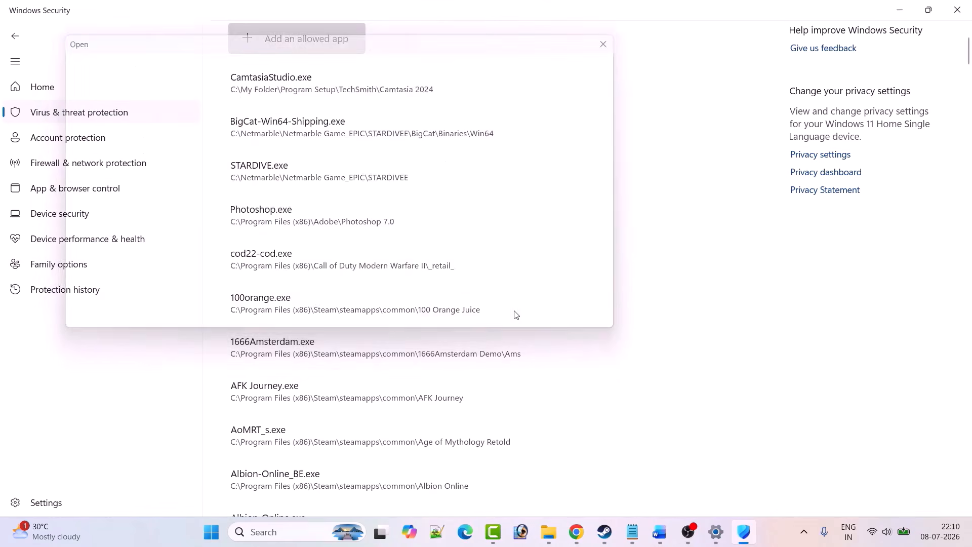
Step: Allow the HTGame application from Client\WindowsNoEditor\HT\Binaries\Win64 in the Neverness to Everness folder through Controlled folder access
click(250, 40)
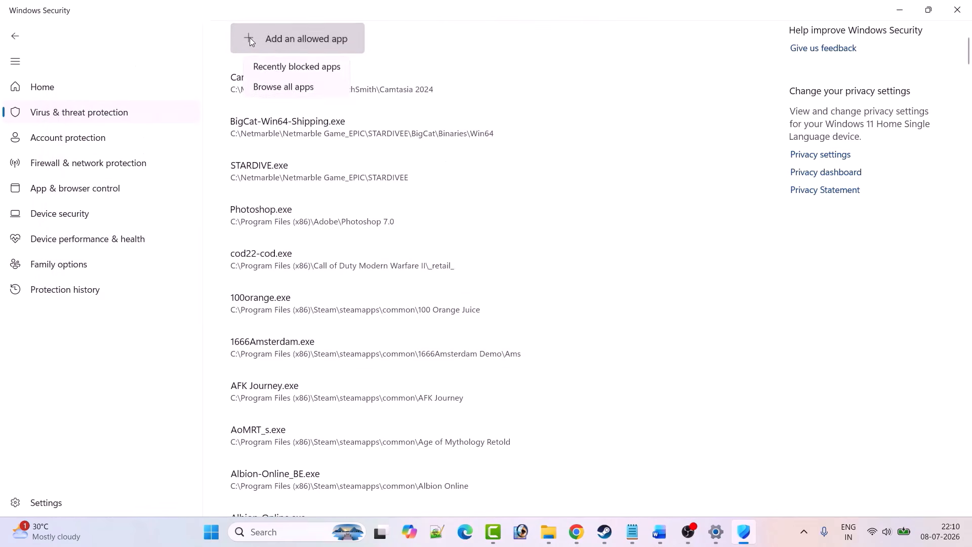
click(295, 93)
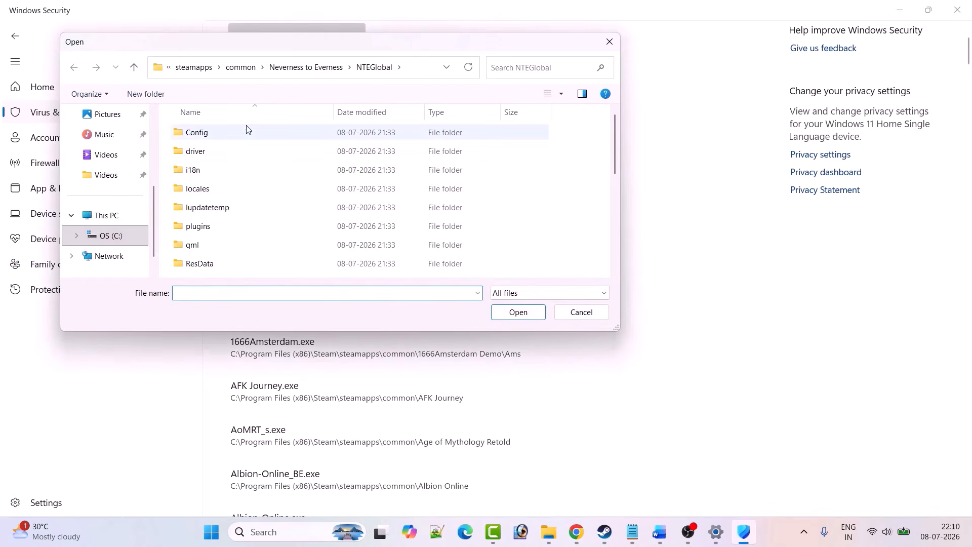
click(134, 67)
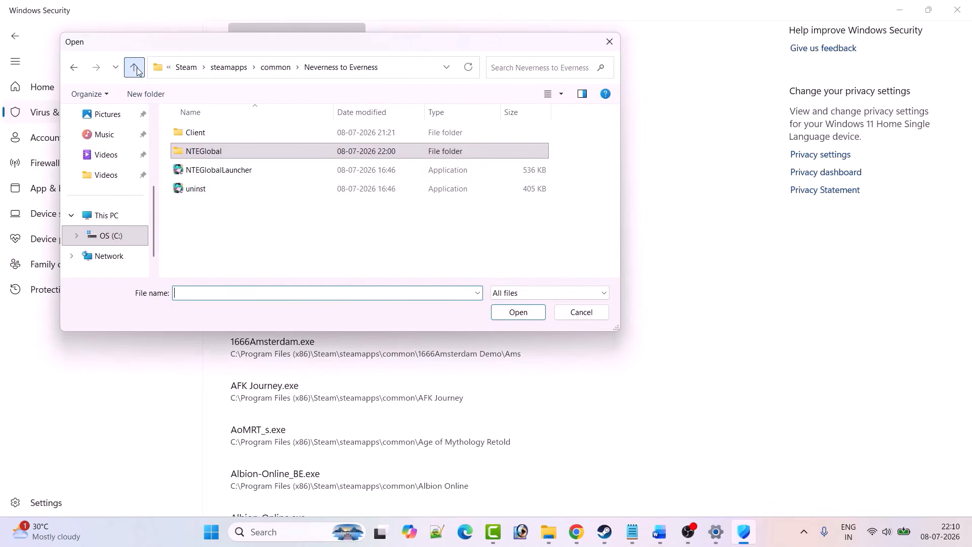
double_click(196, 133)
double_click(202, 134)
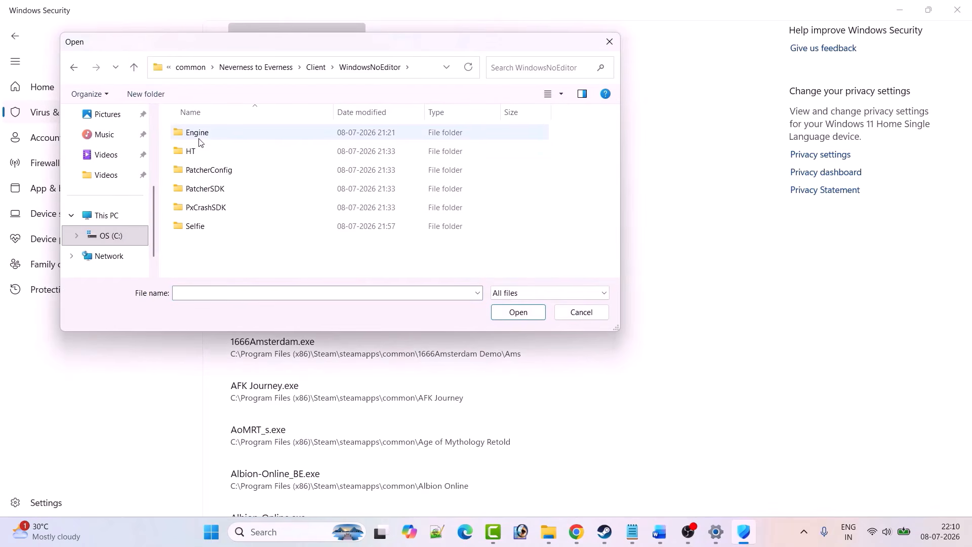
double_click(198, 151)
double_click(201, 133)
double_click(202, 133)
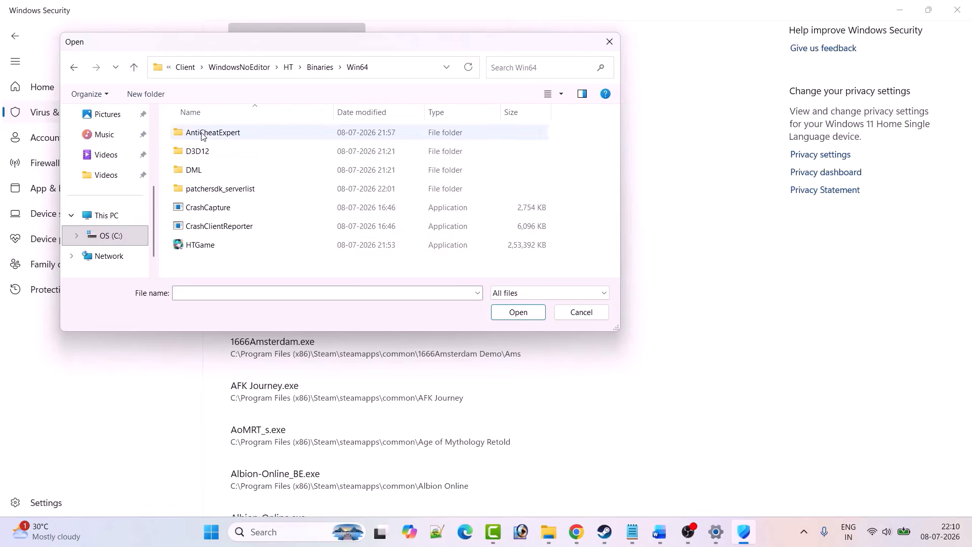
click(203, 247)
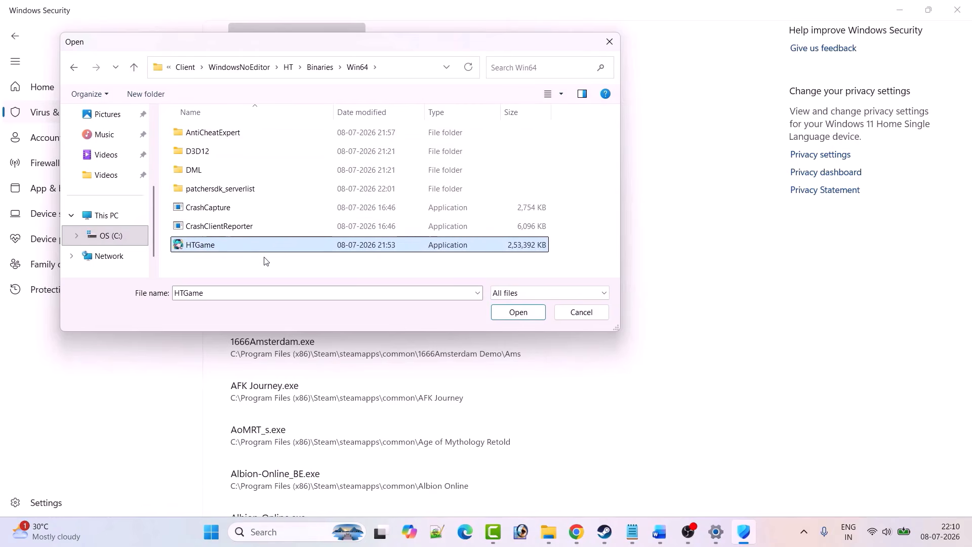
click(517, 313)
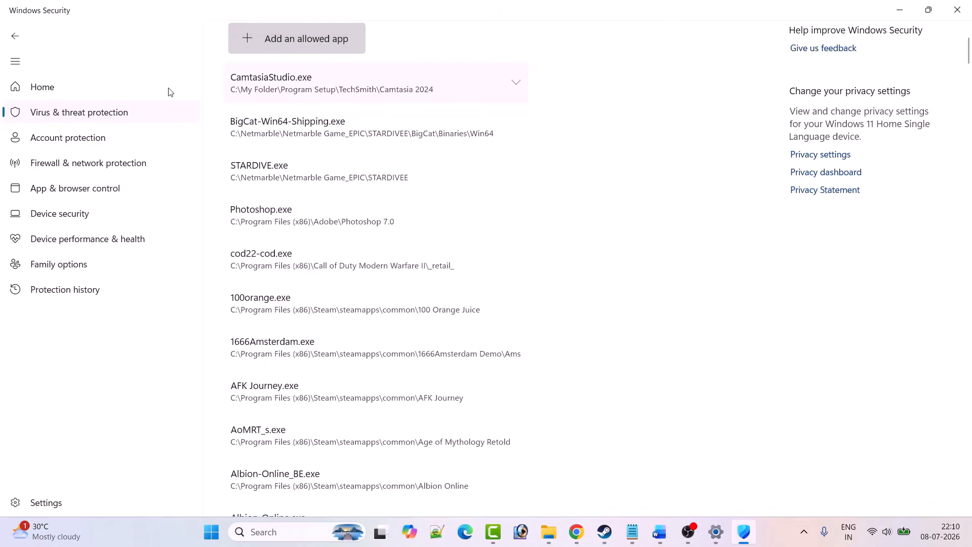
Step: Go to Firewall & network protection, open the list of apps allowed through the firewall and unlock its settings for changes
click(16, 36)
click(16, 36)
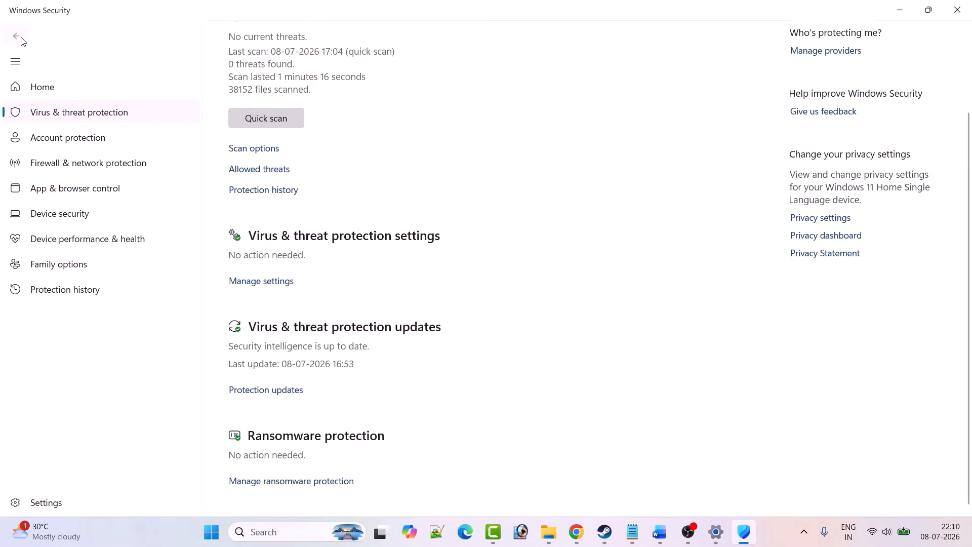
click(15, 36)
click(591, 211)
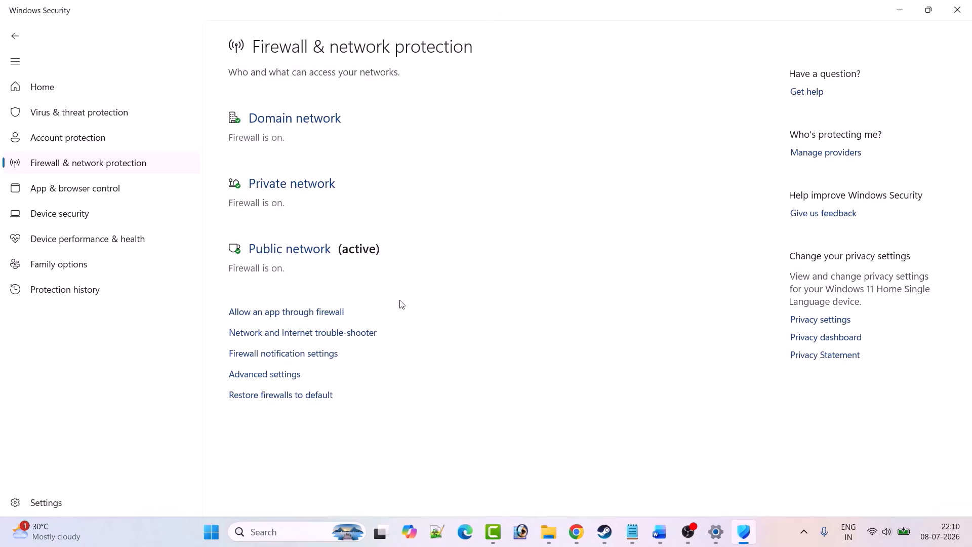
click(317, 314)
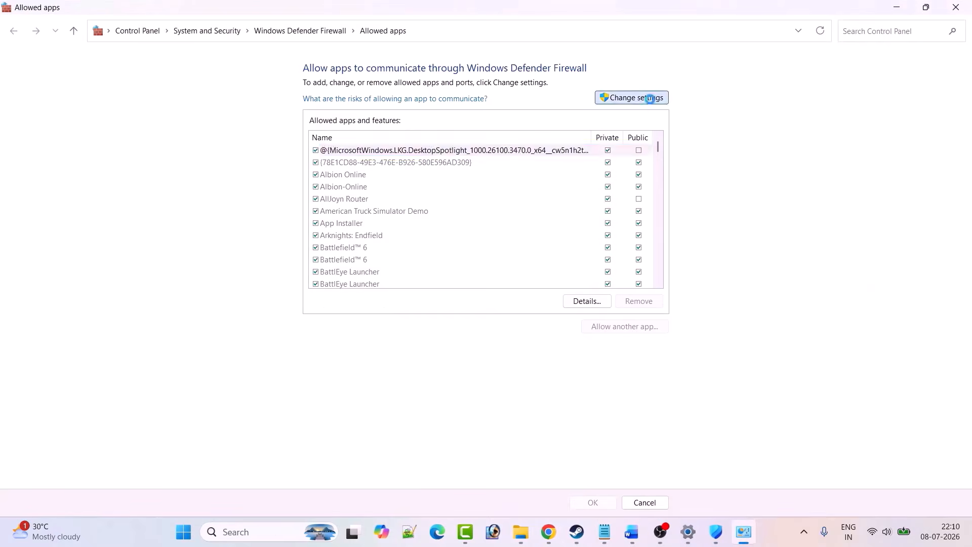
click(633, 98)
Step: Start allowing another app through the firewall and browse to Program Files (x86) on the C: drive
click(624, 329)
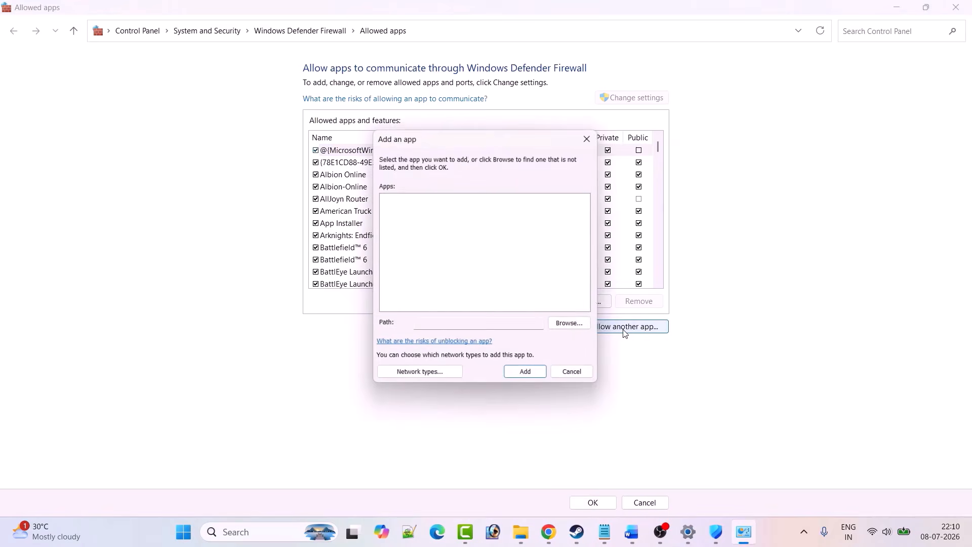
click(569, 322)
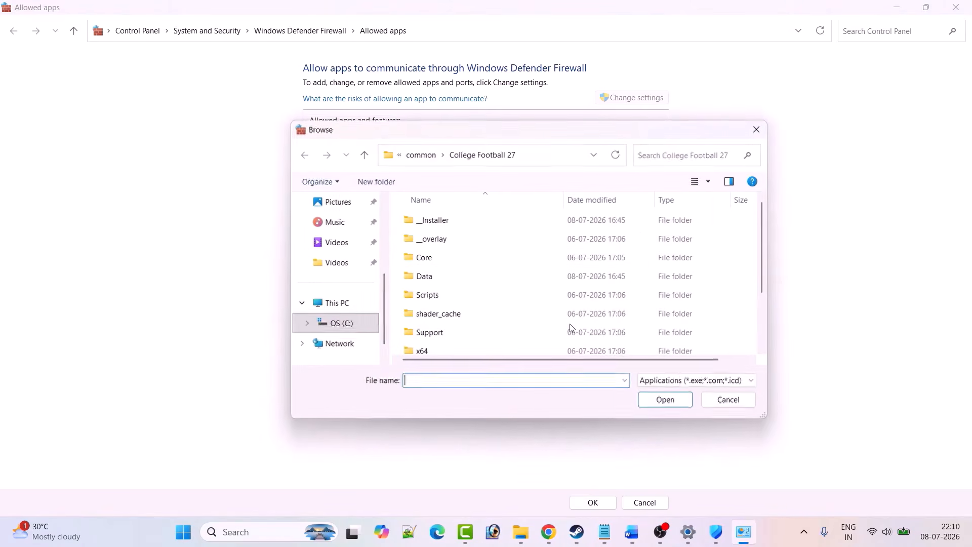
click(427, 159)
click(419, 160)
click(418, 159)
click(418, 159)
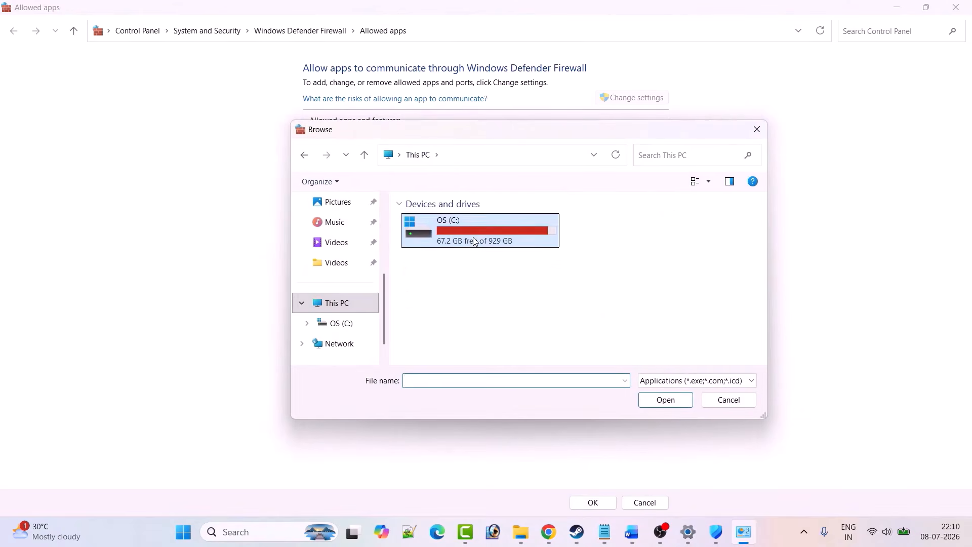
double_click(450, 243)
click(449, 277)
key(p)
key(p)
key(p)
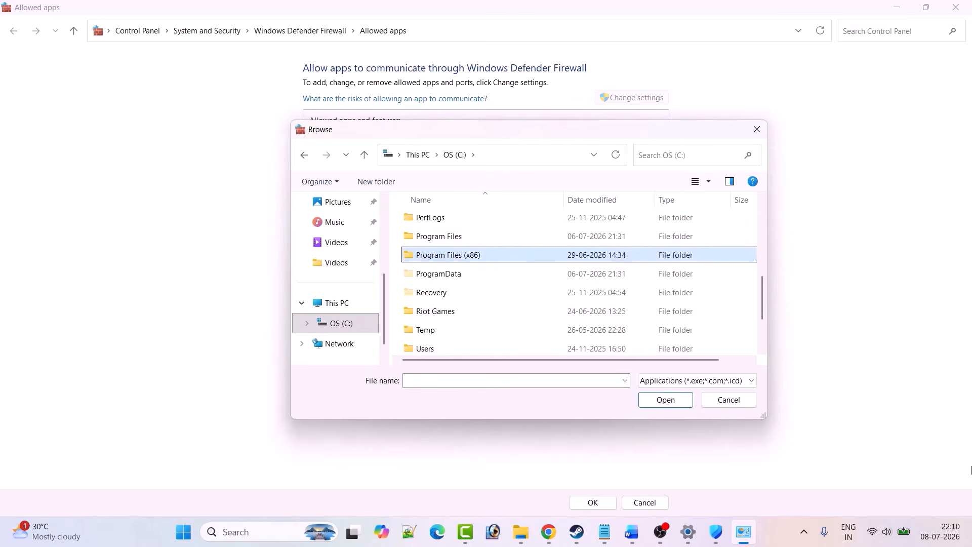
key(Return)
Step: Browse through Steam\steamapps\common and open the Neverness to Everness folder for the firewall exception
key(s)
key(Return)
key(s)
key(s)
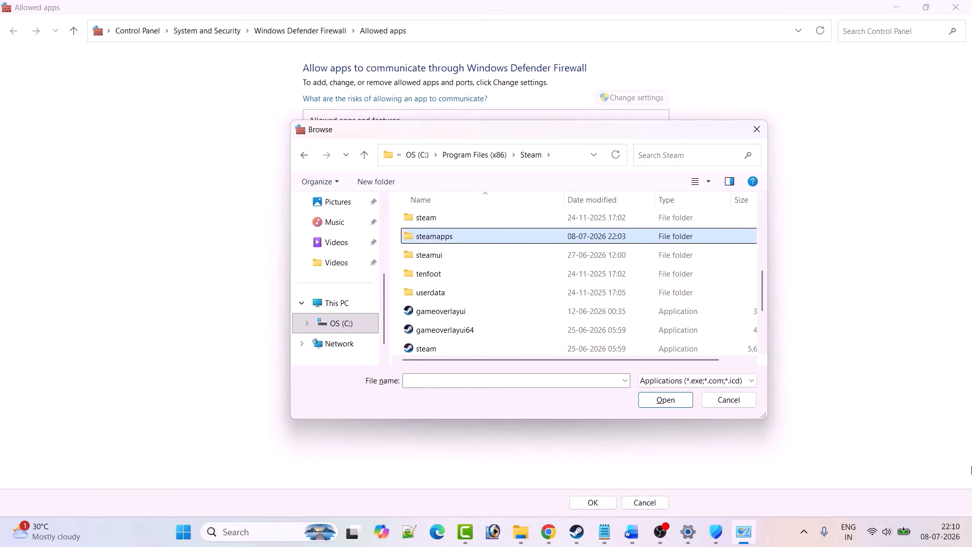
key(Return)
key(c)
key(Return)
key(n)
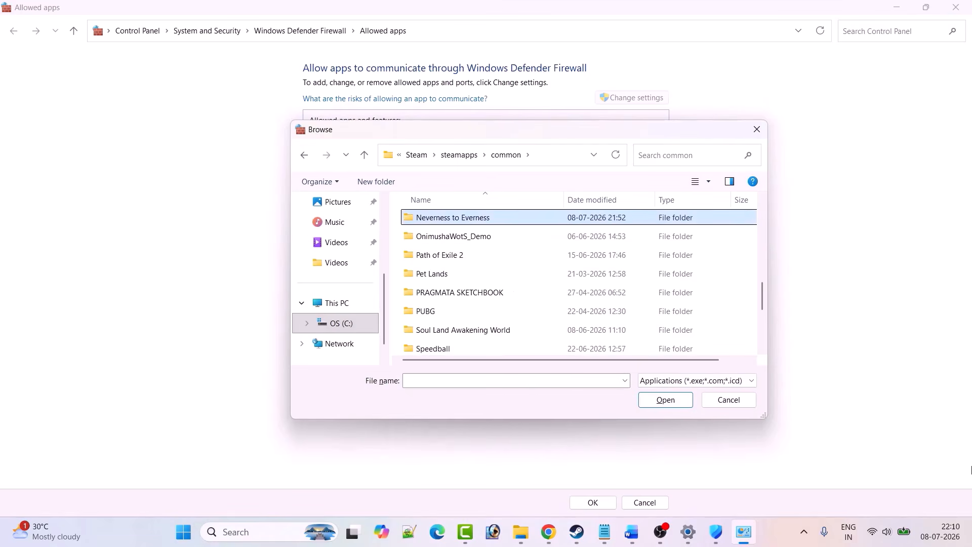
key(Return)
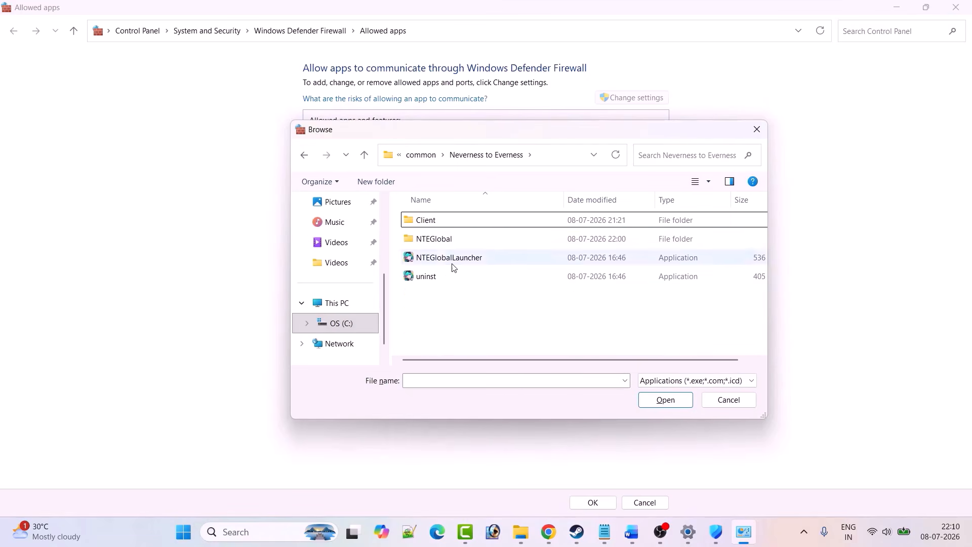
Step: Try to add the NTEGlobalGame application from the NTEGlobal folder to the firewall's allowed apps
double_click(442, 245)
scroll(496, 283, down, 5)
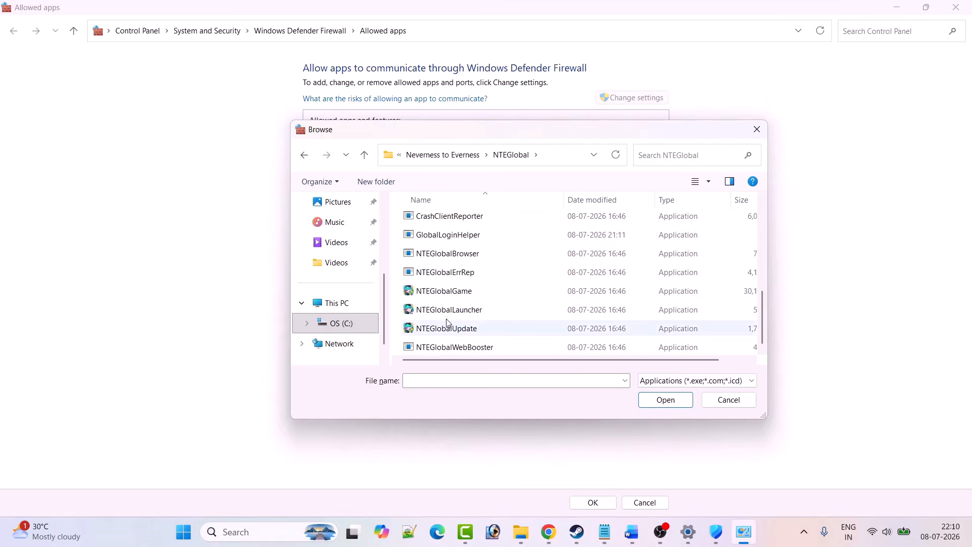
click(459, 290)
click(668, 403)
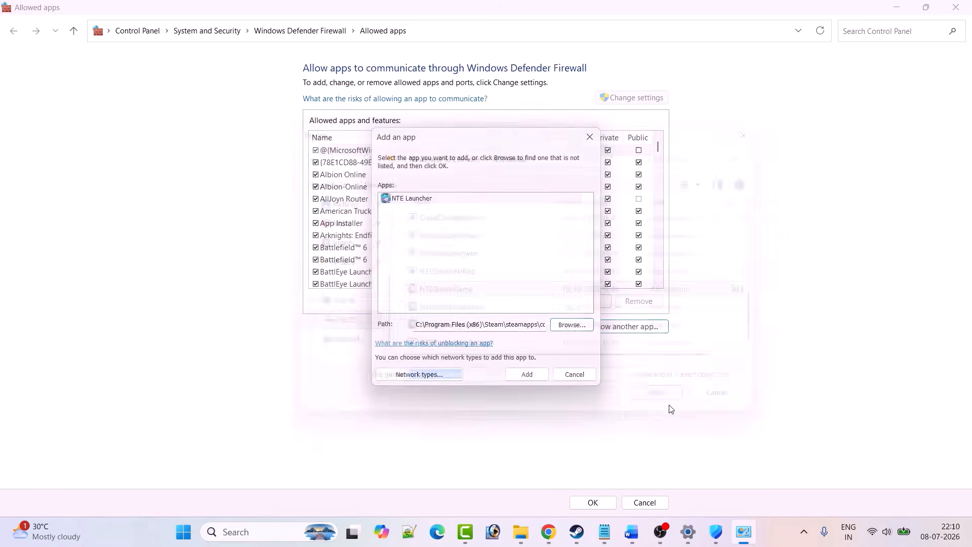
click(527, 375)
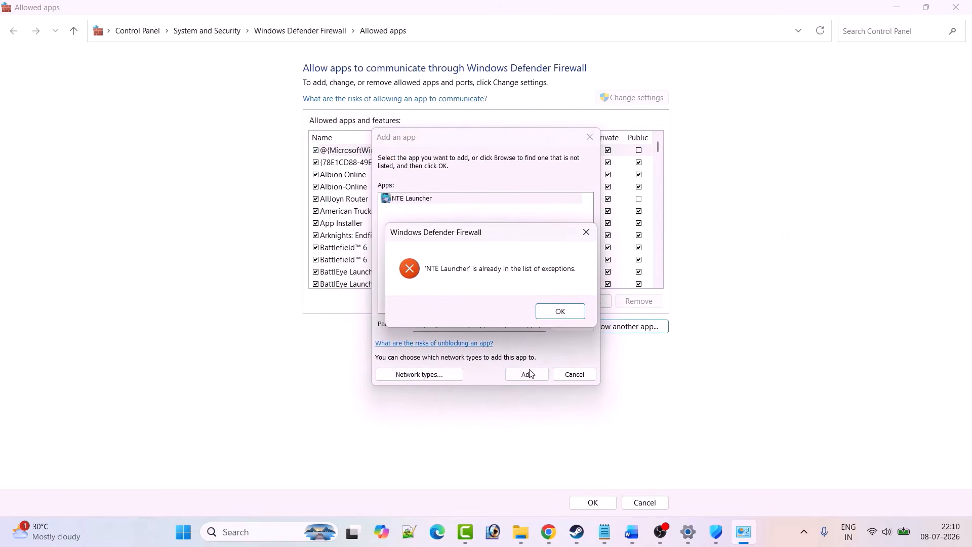
click(556, 311)
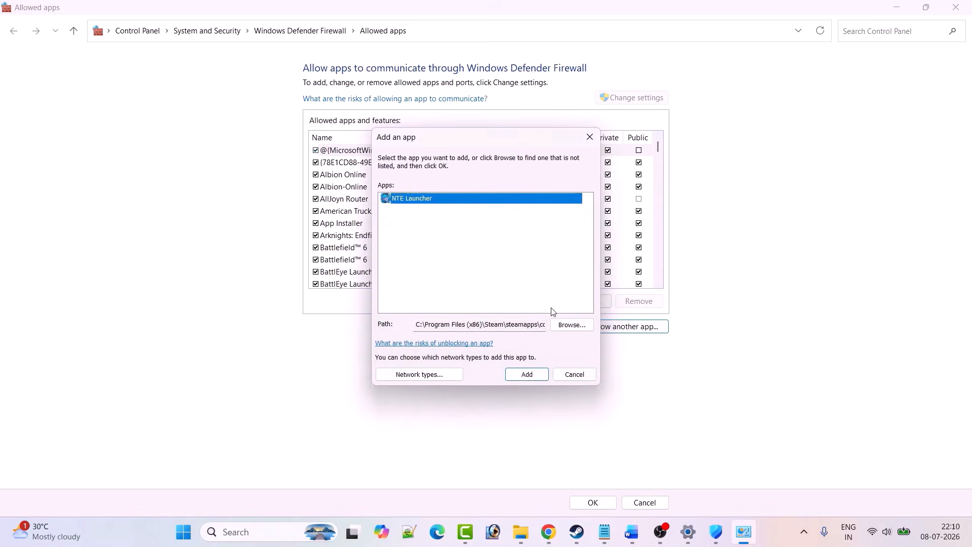
Step: Try to add the NTEGlobalLauncher application from the NTEGlobal folder to the firewall's allowed apps
click(565, 324)
scroll(512, 289, down, 5)
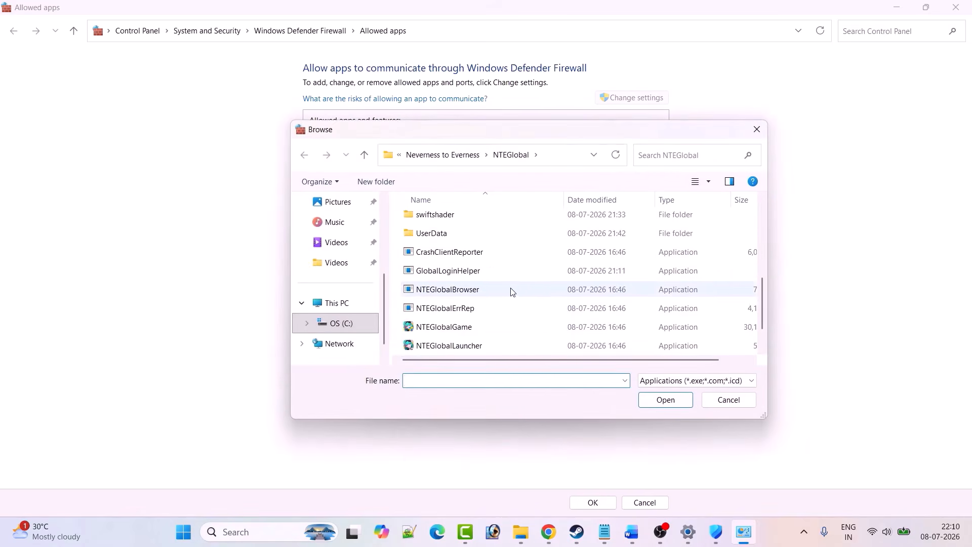
click(470, 314)
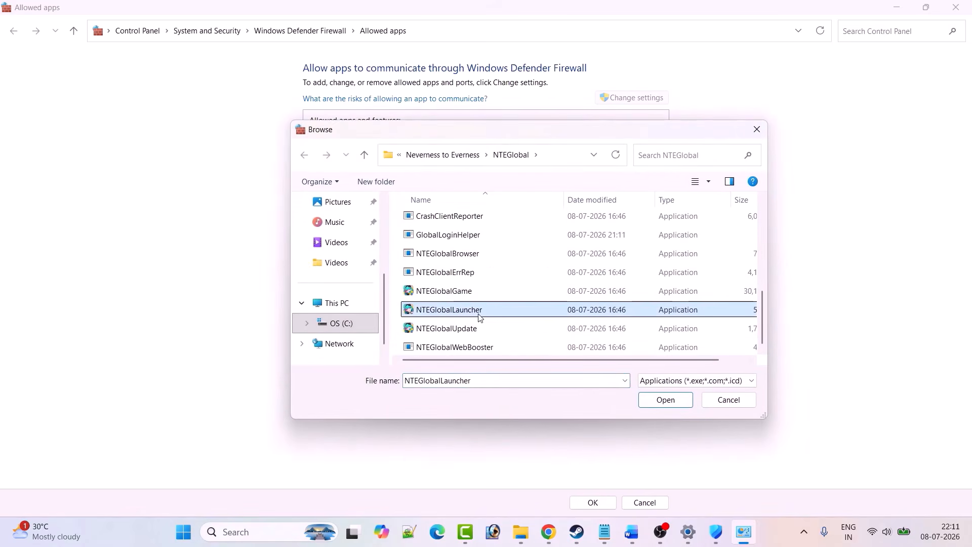
click(664, 401)
click(530, 374)
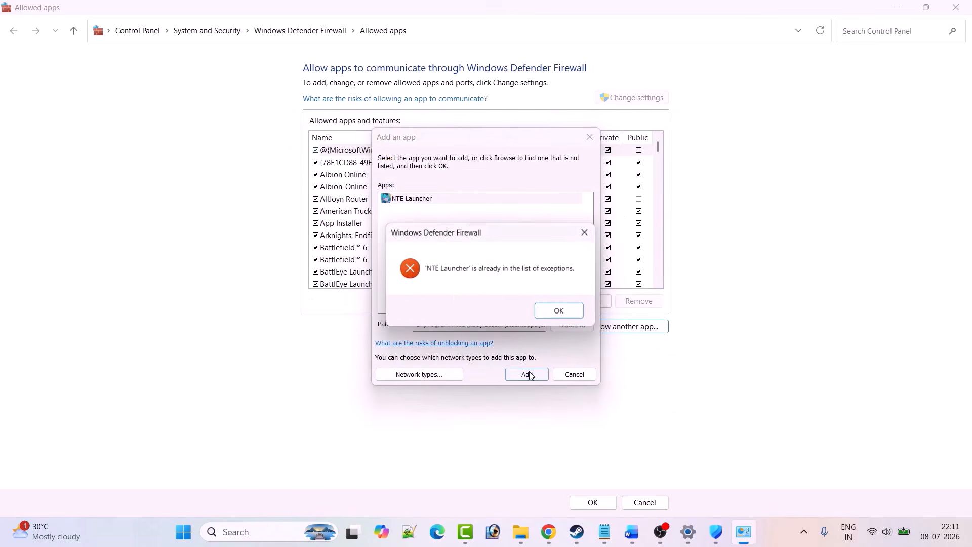
click(546, 312)
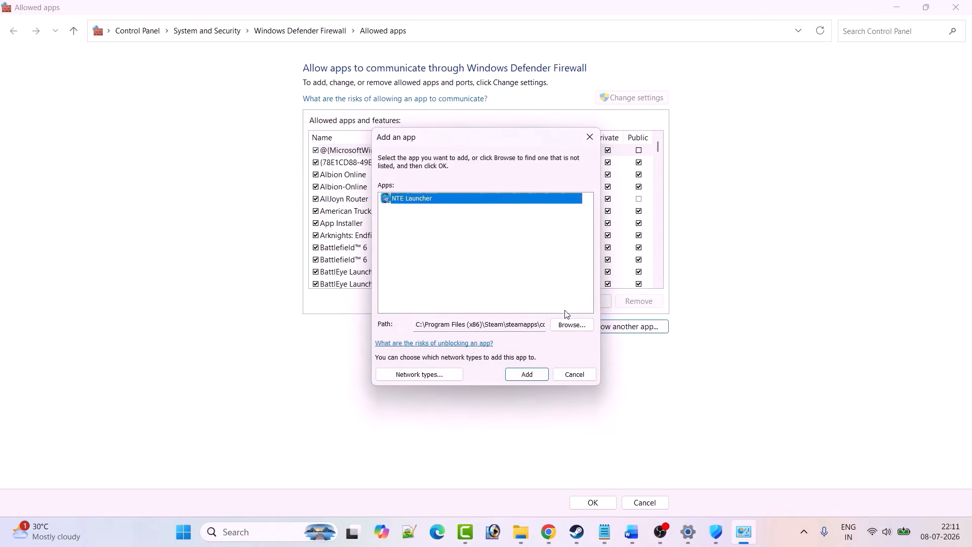
Step: Try to add the HTGame application from Client\WindowsNoEditor\HT\Binaries\Win64 to the firewall's allowed apps
click(574, 324)
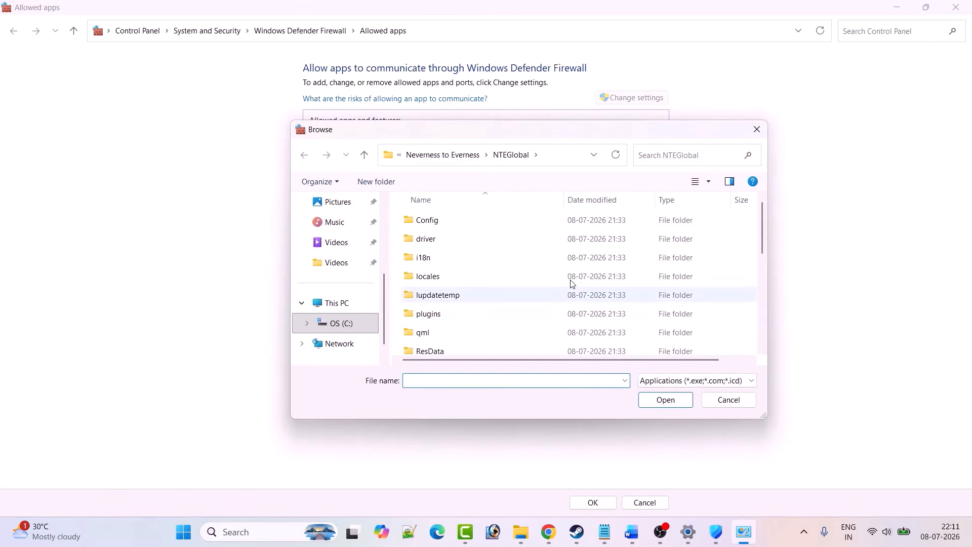
click(366, 157)
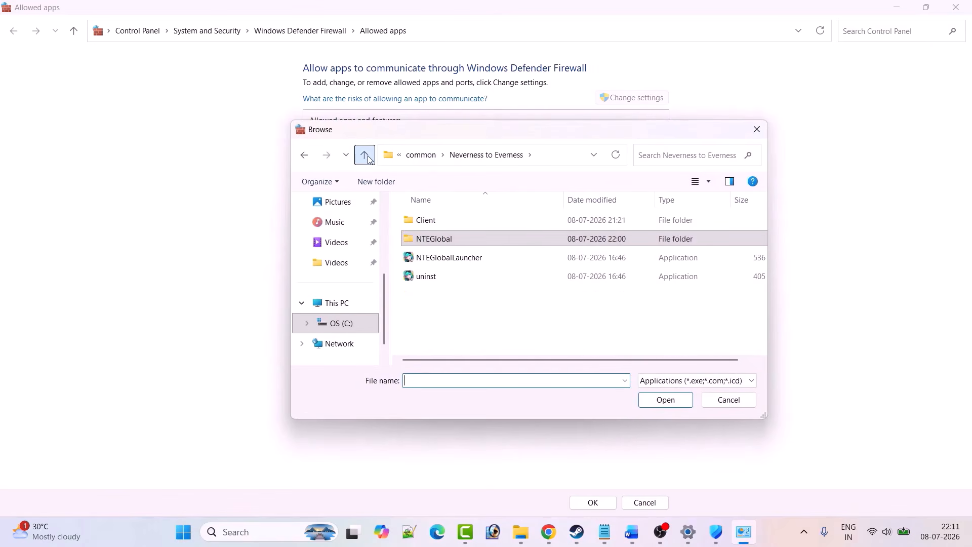
double_click(444, 221)
double_click(445, 220)
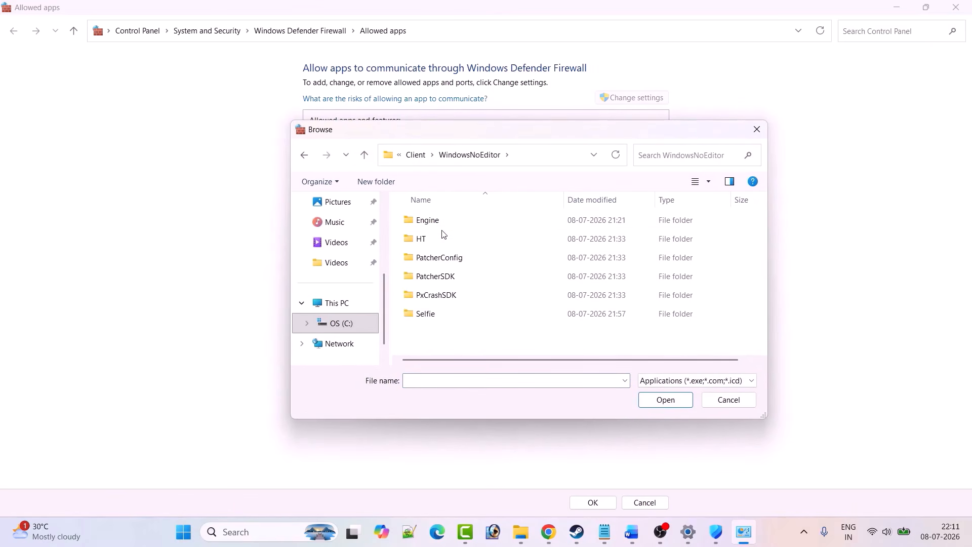
double_click(440, 239)
double_click(440, 223)
double_click(441, 223)
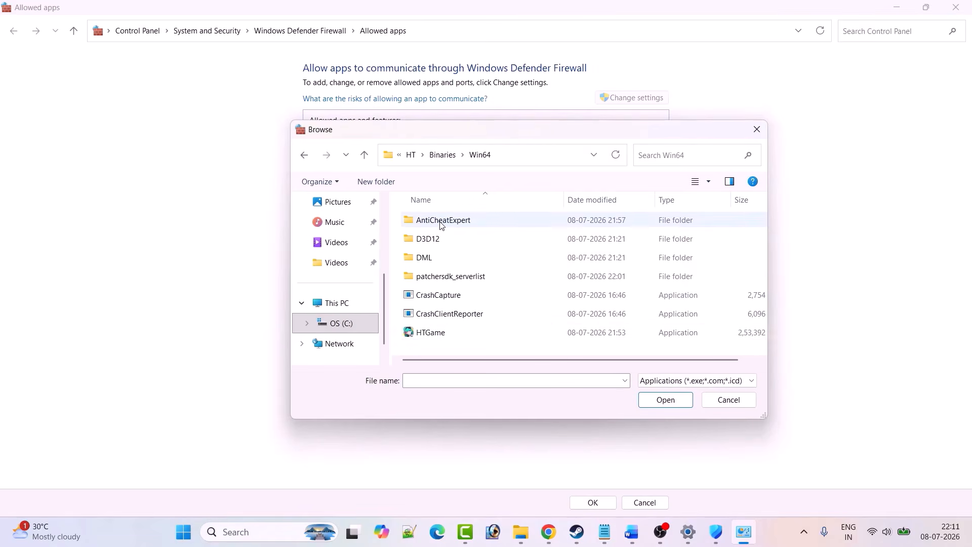
click(433, 335)
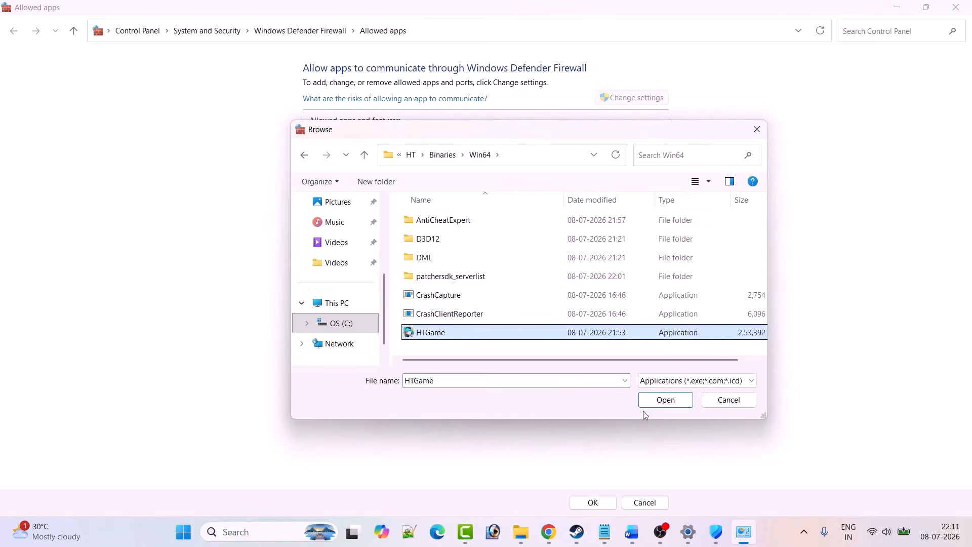
click(653, 400)
click(517, 380)
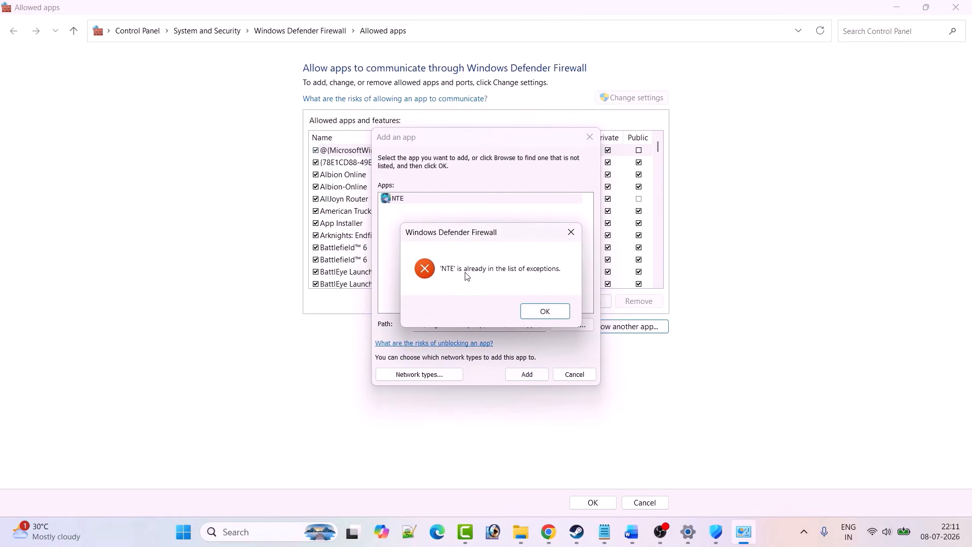
click(544, 311)
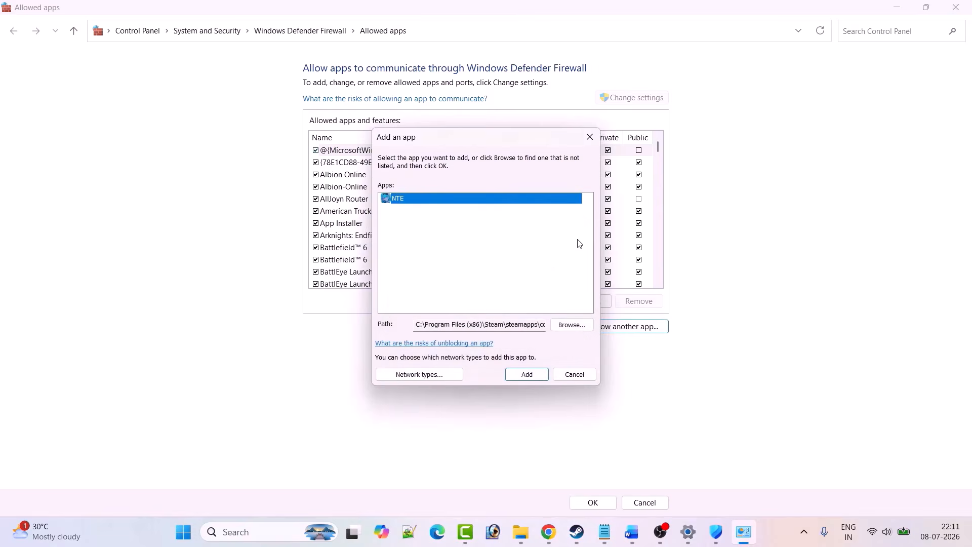
Step: Leave the app-adding dialog and check the NTE Launcher and NTE: Neverness to Everness entries among the firewall's allowed apps
click(589, 137)
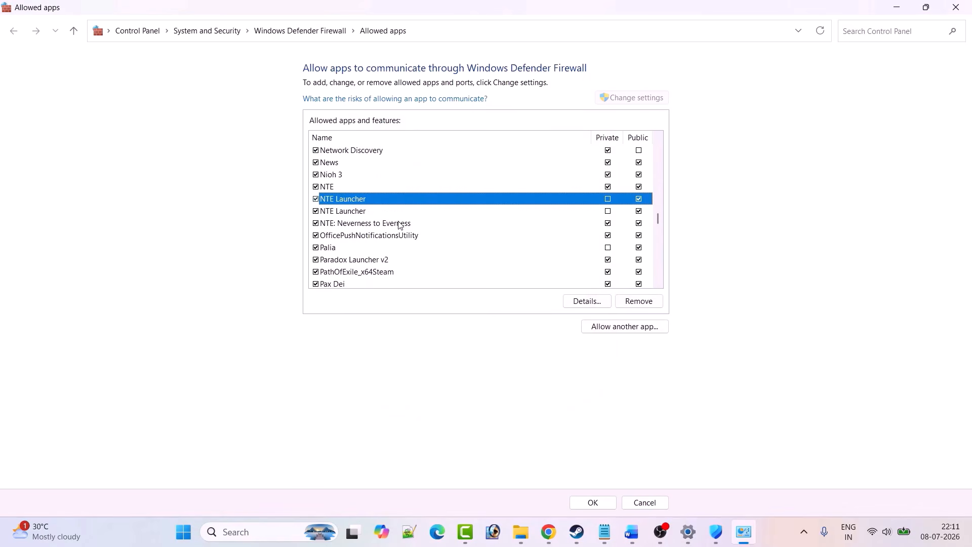
click(352, 214)
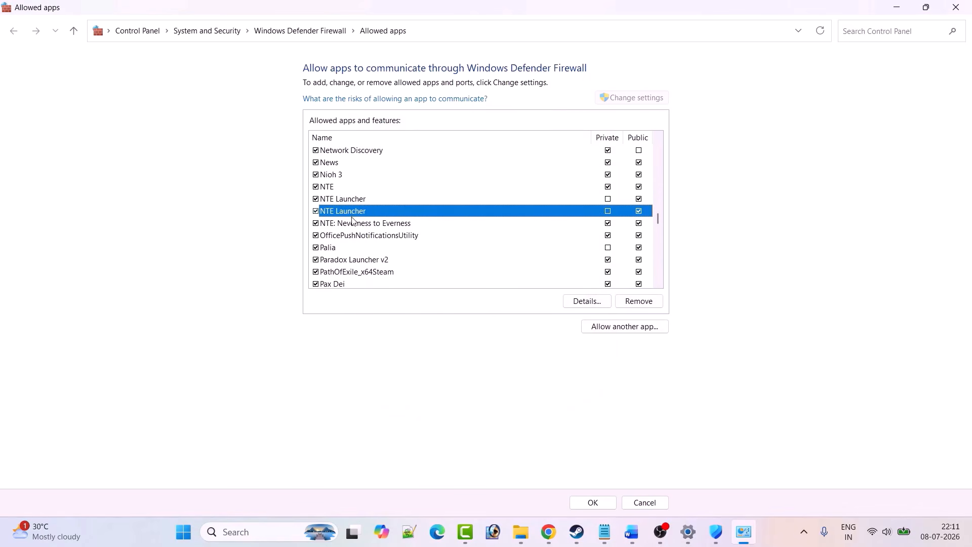
click(352, 224)
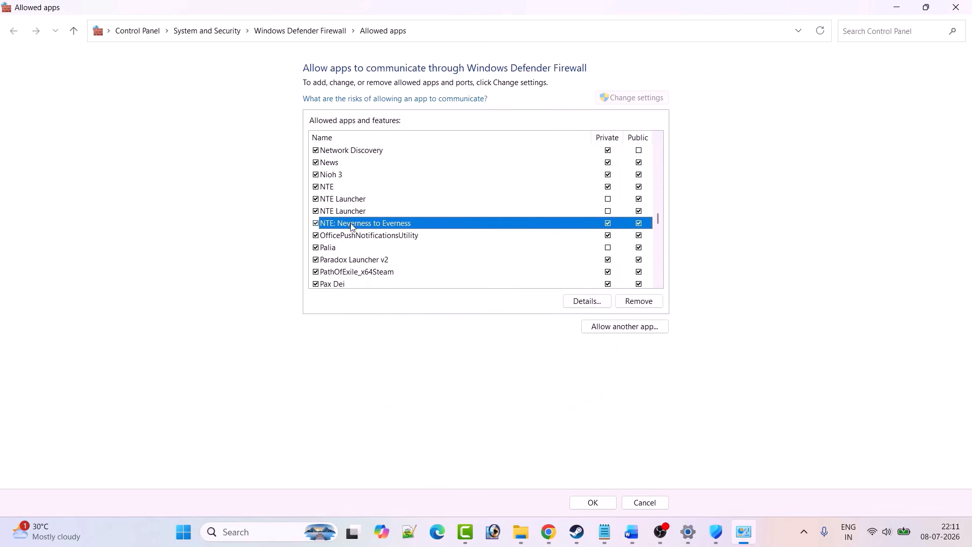
Step: Allow both NTE Launcher entries through the firewall on private networks and save the allowed apps list
click(608, 199)
click(608, 211)
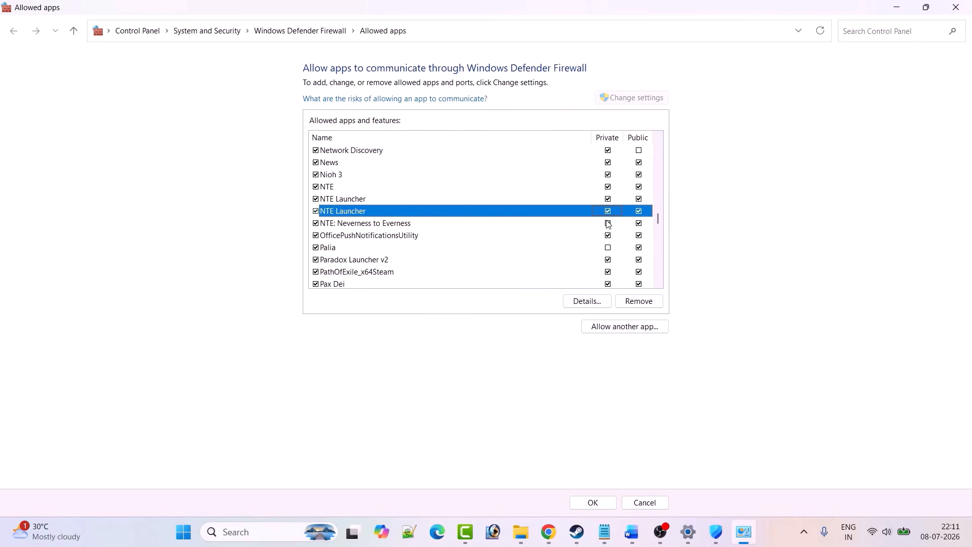
click(421, 226)
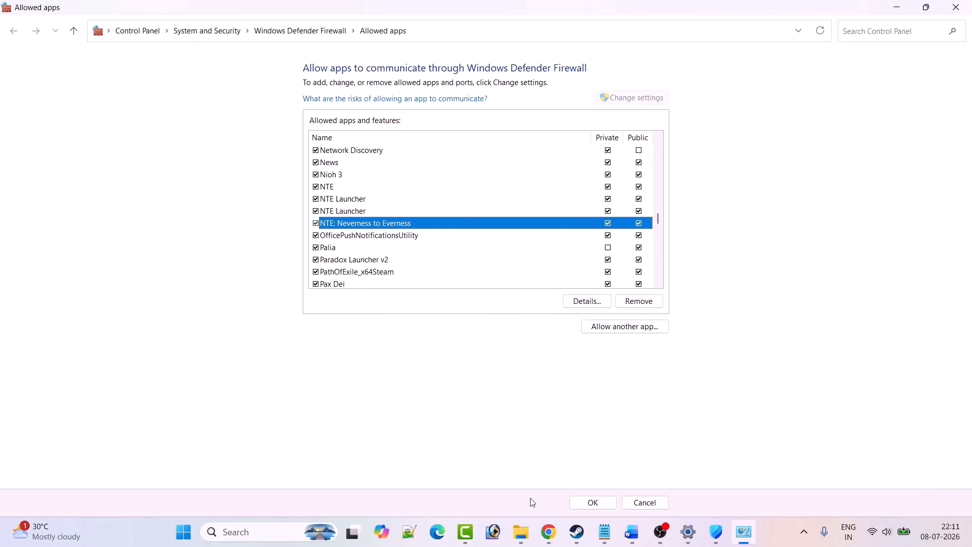
click(592, 503)
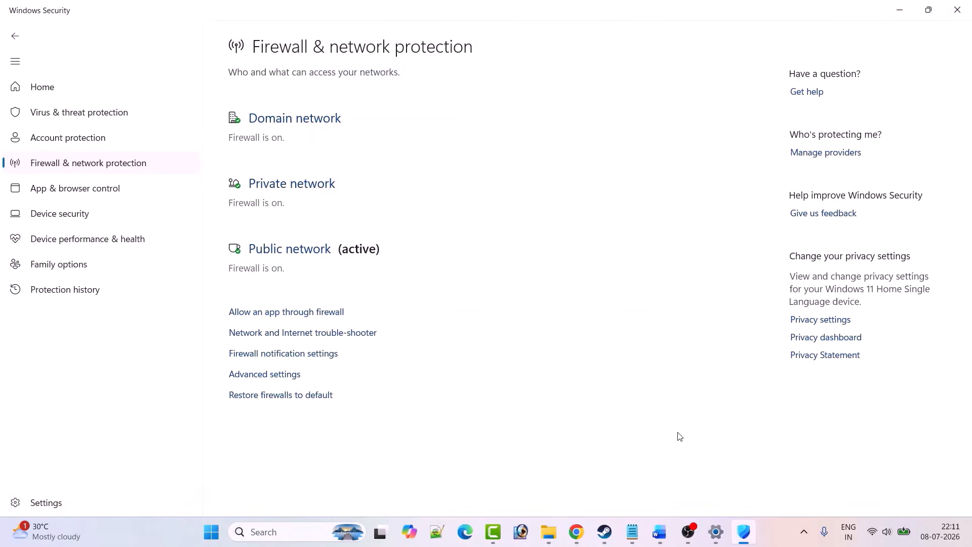
Step: Switch to the Word guide and read the third-party antivirus advice through to the Fix 6 section on Visual C++ files
click(659, 531)
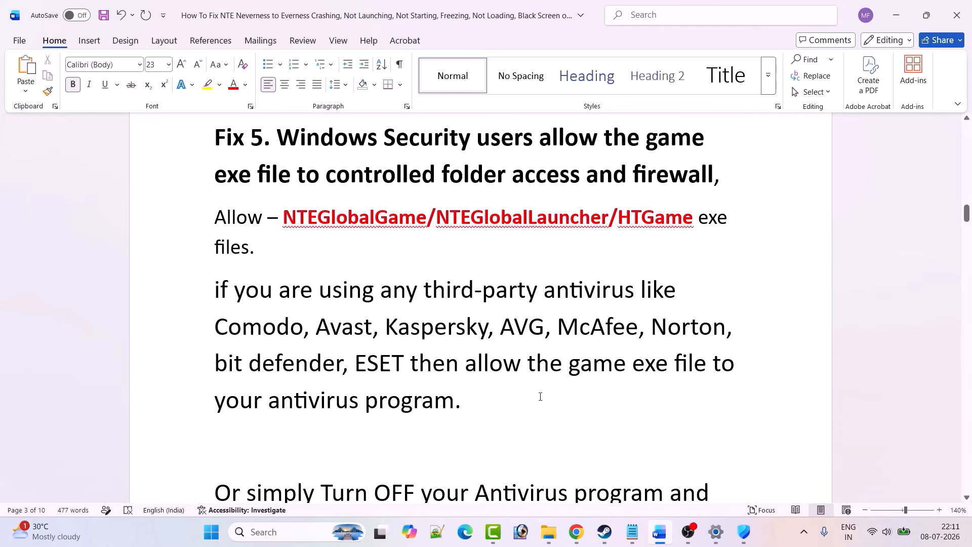
scroll(540, 396, down, 2)
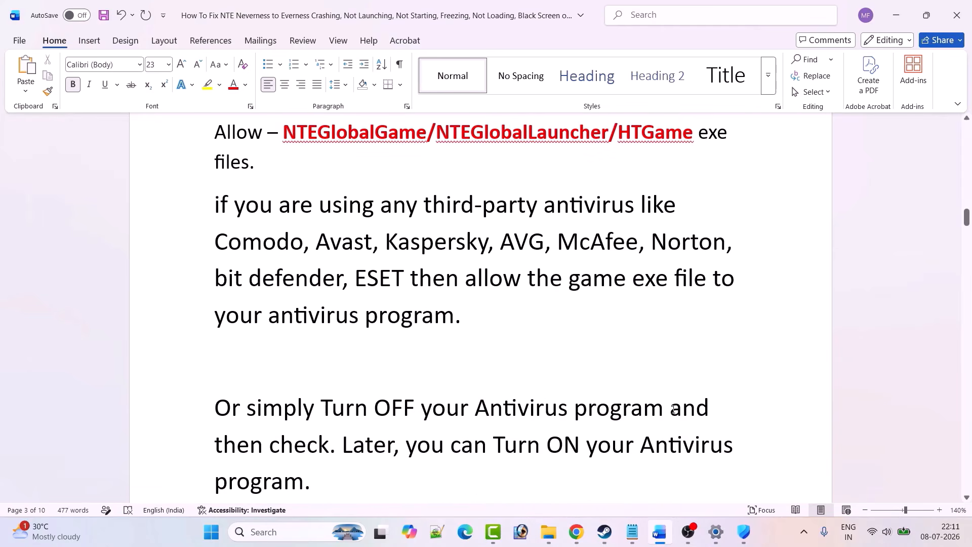
scroll(397, 390, down, 2)
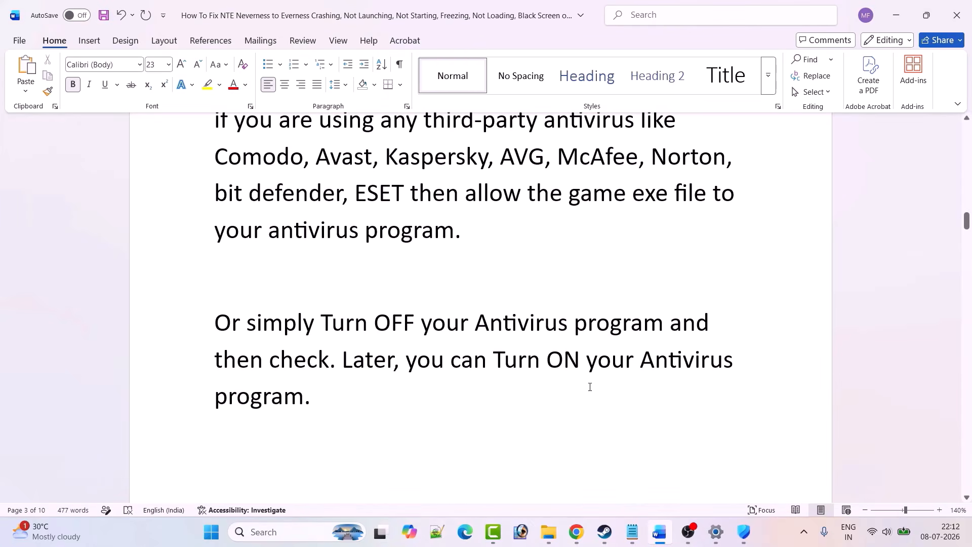
scroll(590, 387, down, 5)
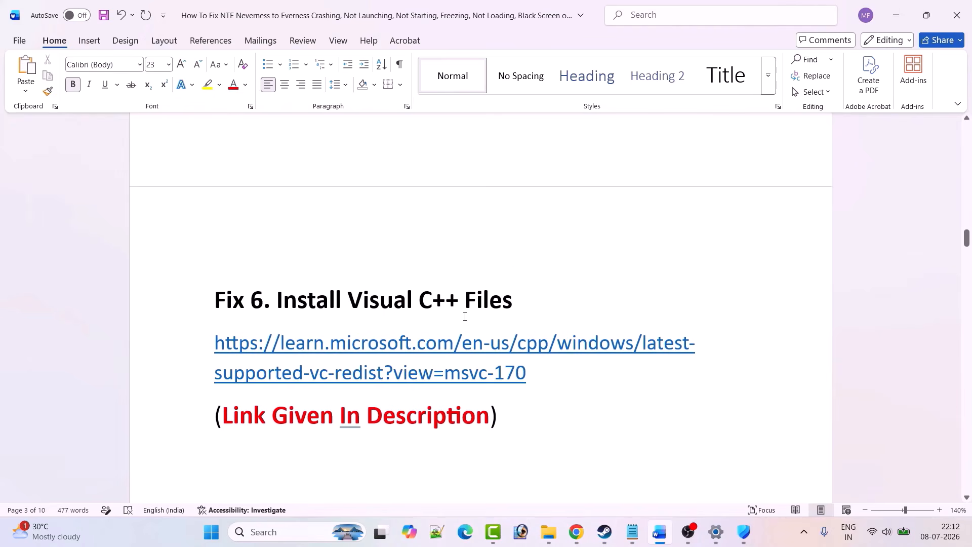
Step: Open Microsoft's latest supported Visual C++ Redistributable page in Chrome and download the x64 and x86 installers
drag(541, 377, 197, 359)
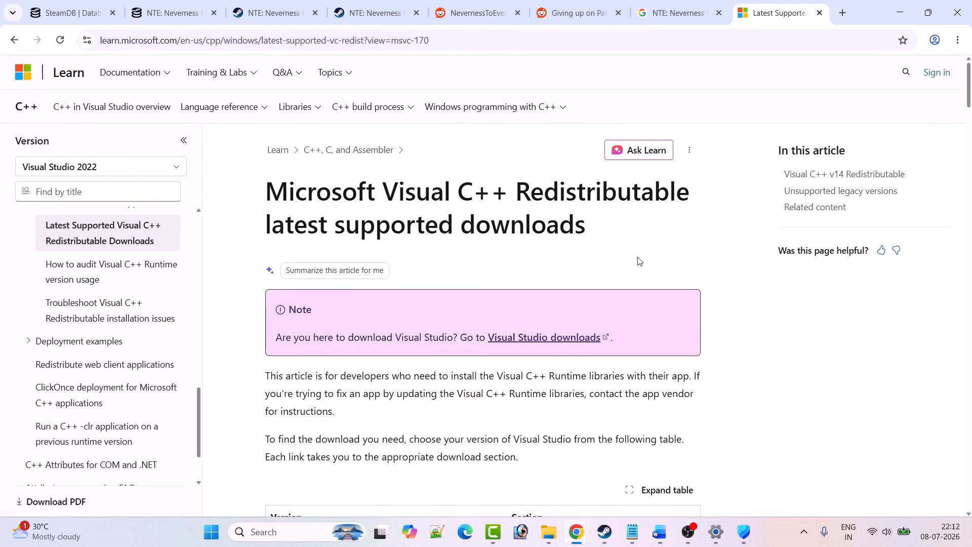
scroll(641, 261, down, 20)
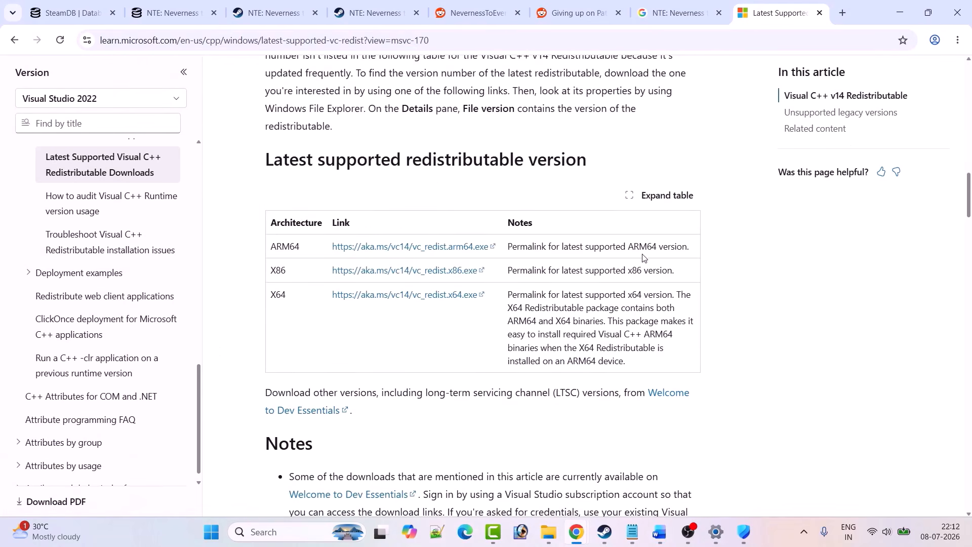
click(378, 296)
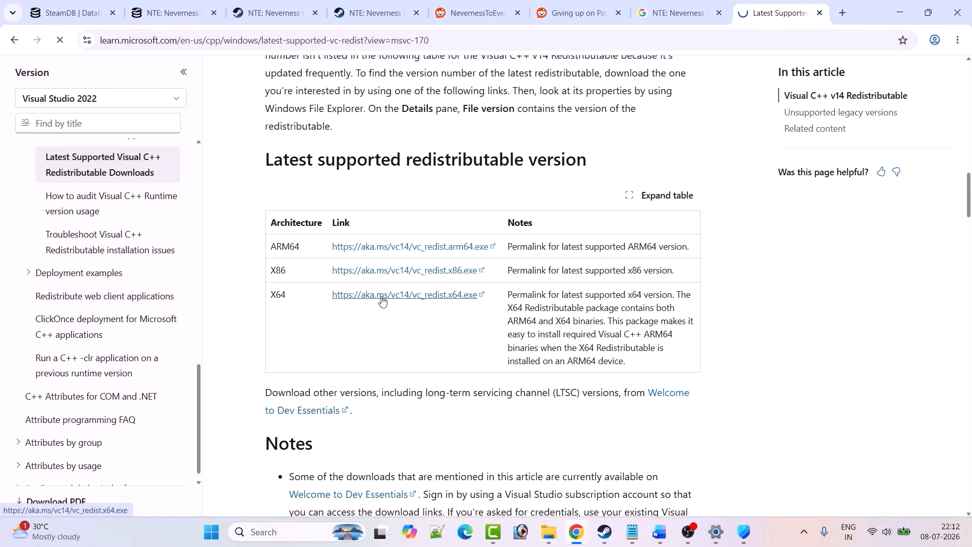
click(390, 277)
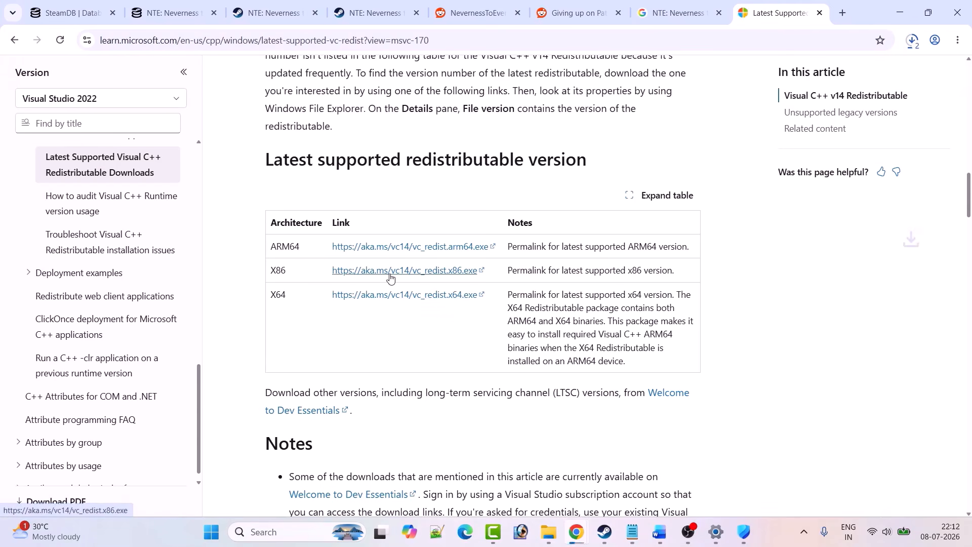
Step: Launch the downloaded VC_redist.x64.exe and VC_redist.x86.exe installers to view their setup options, closing them without making changes
click(775, 135)
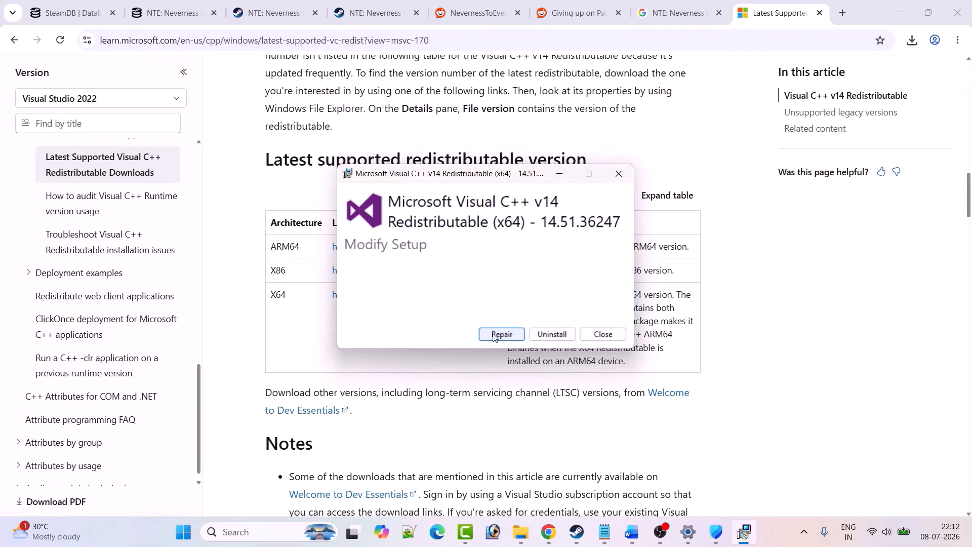
click(912, 42)
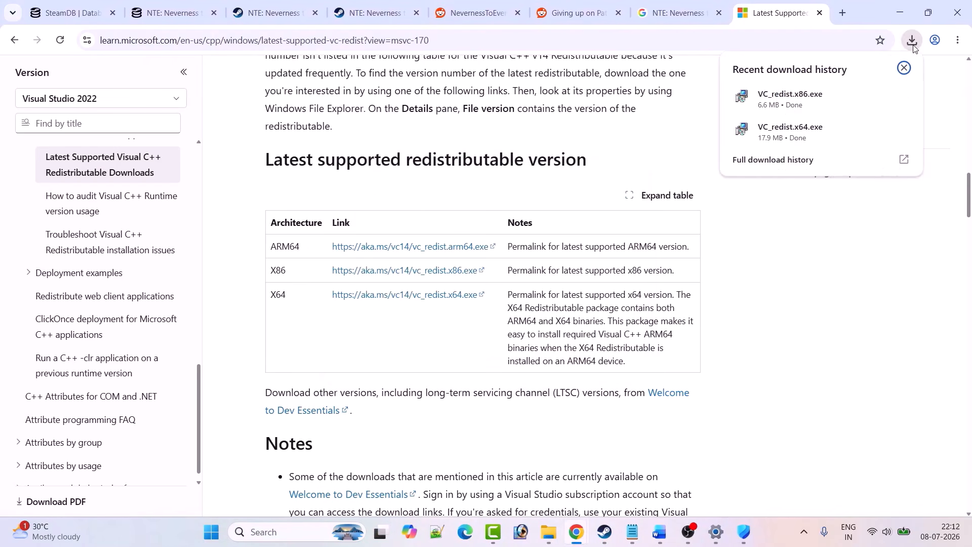
click(805, 106)
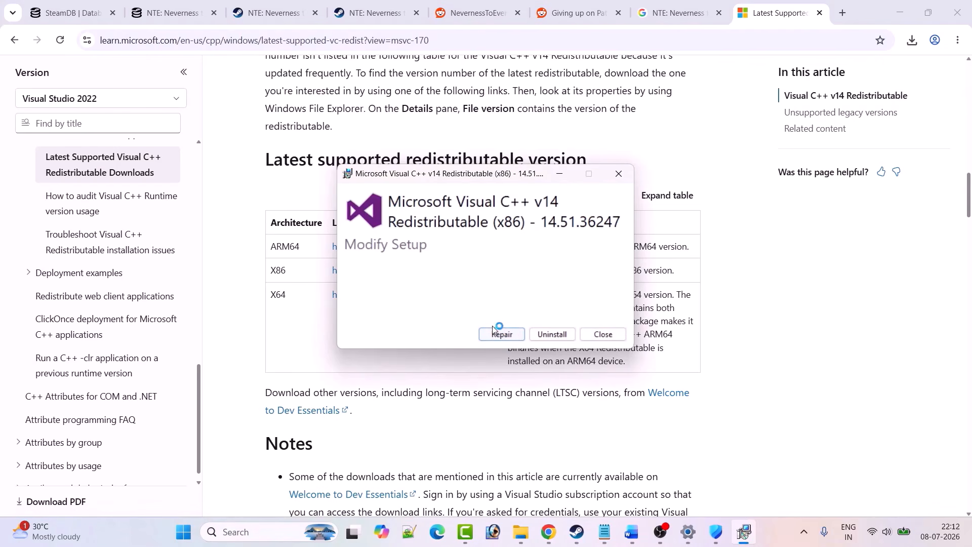
click(618, 173)
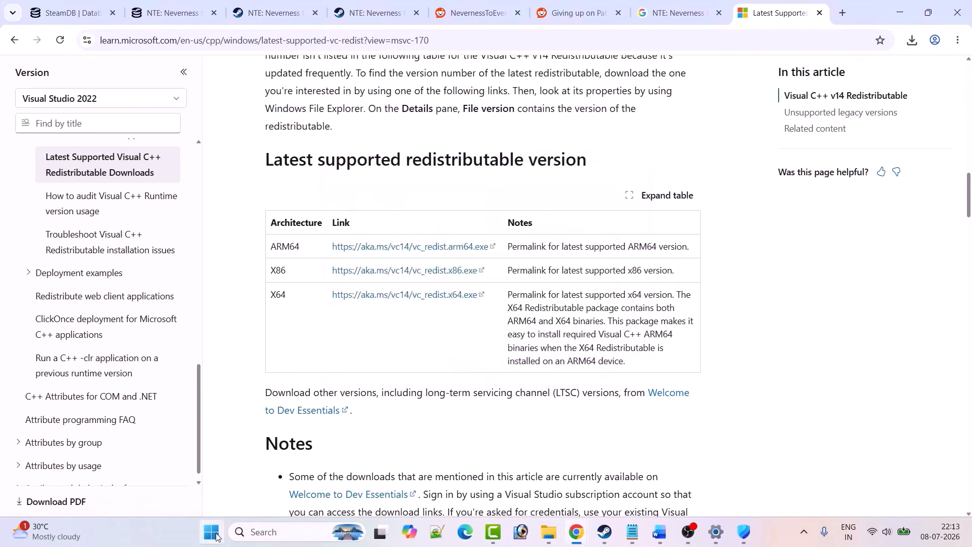
Step: Show the Restart option among the Windows power options and dismiss it without restarting the PC
click(211, 532)
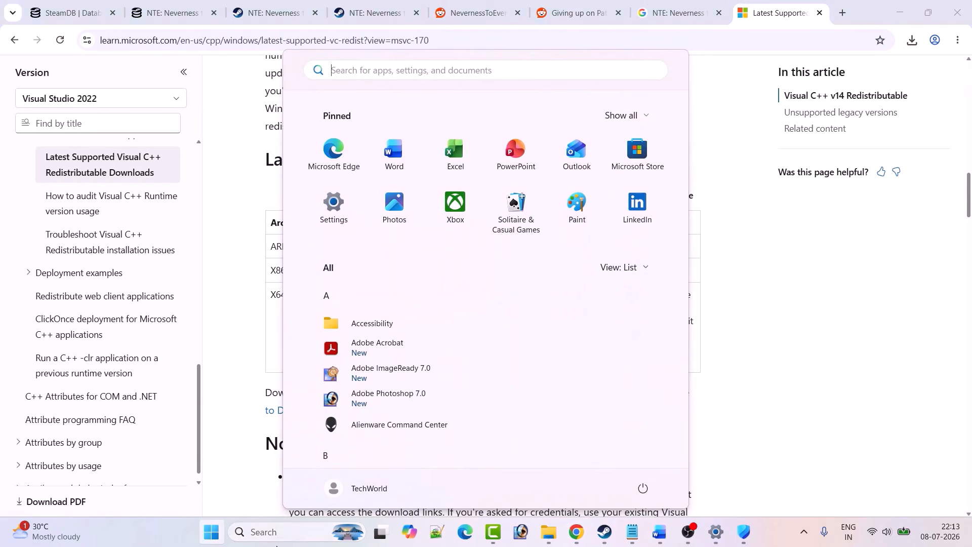
click(643, 488)
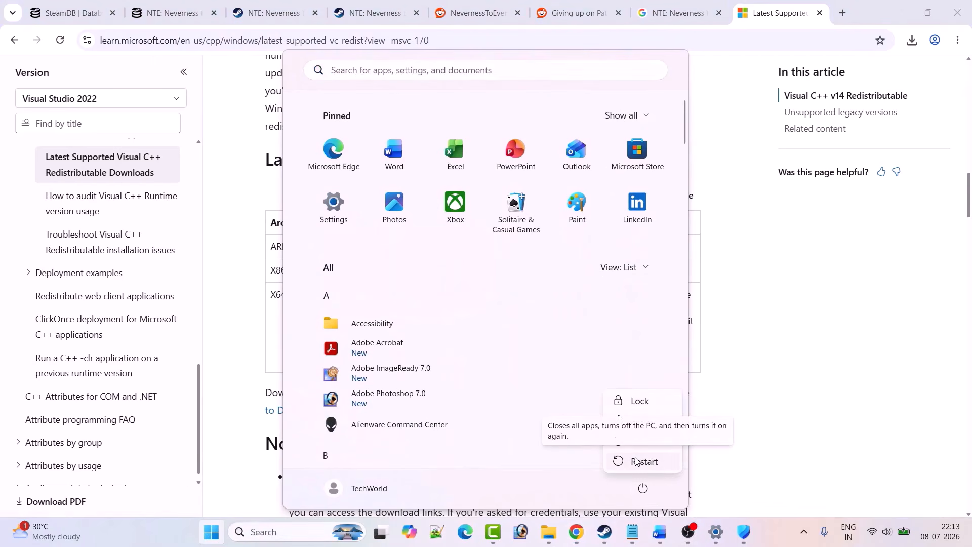
click(822, 450)
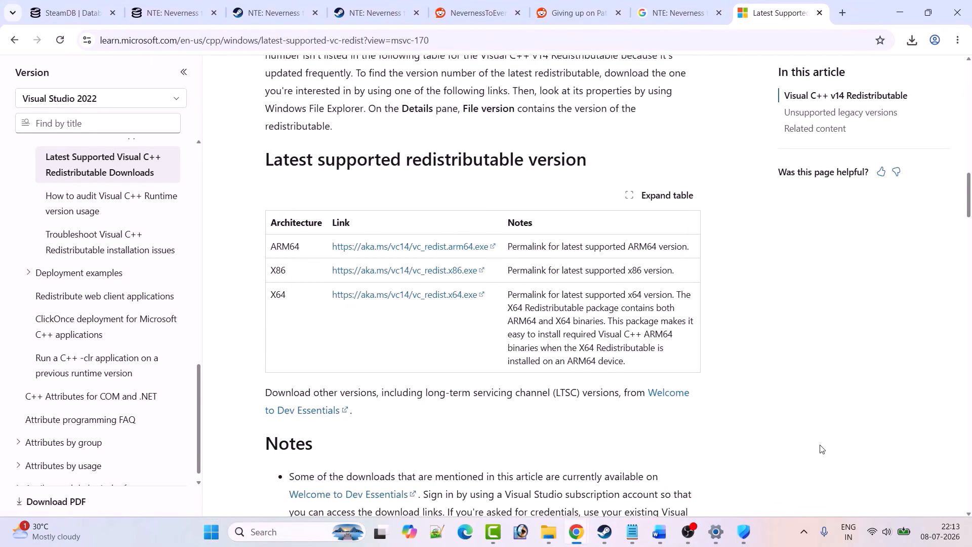
Step: Return to the Word guide and read the Fix 7 heading about high performance in NVIDIA Control Panel
click(606, 535)
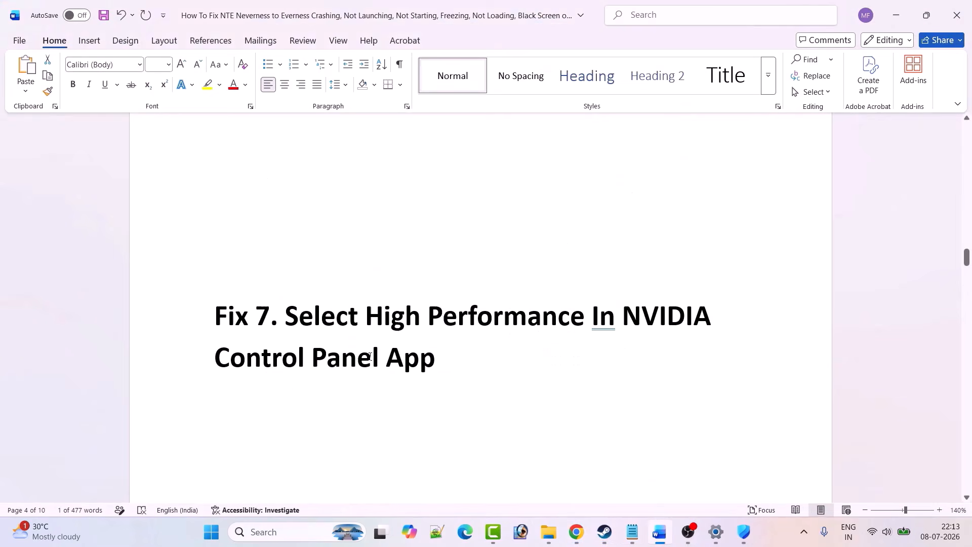
scroll(367, 356, down, 1)
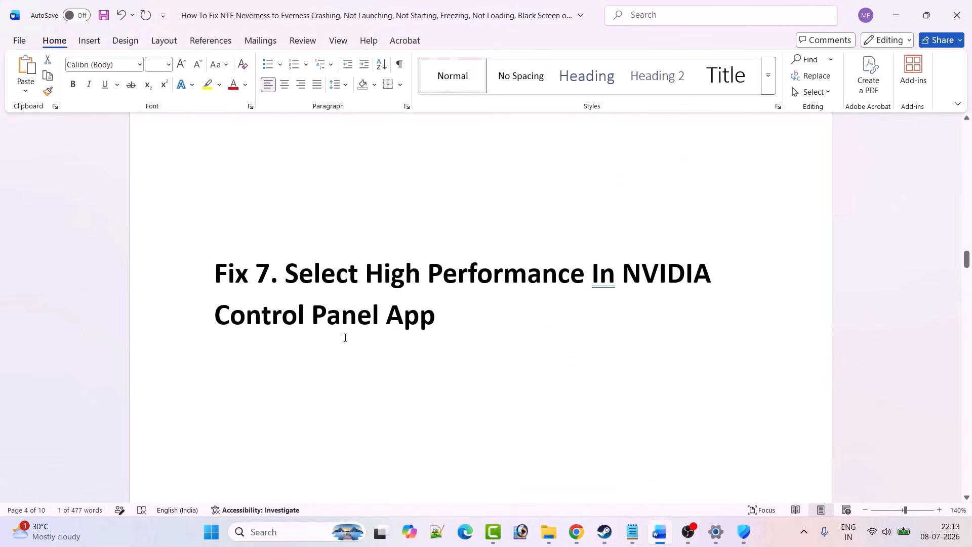
click(508, 339)
Step: Search Windows for NVIDIA Control Panel, open it, and display the program-specific settings under Manage 3D settings
click(263, 532)
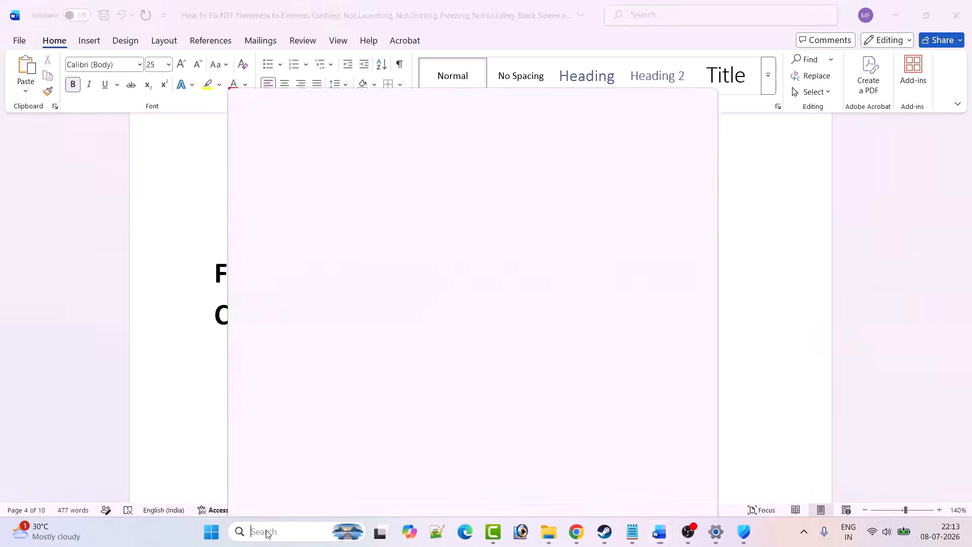
text(NVIDIA Control Panel)
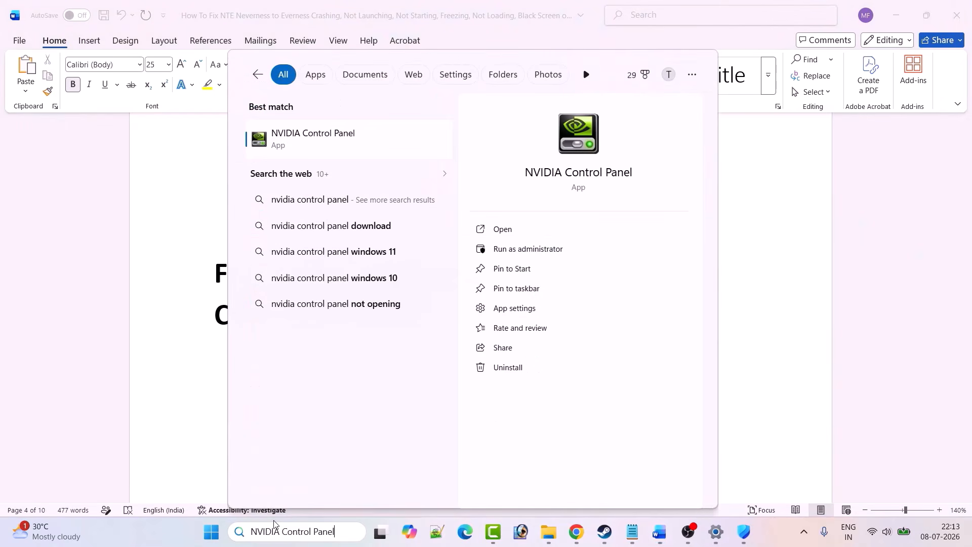
click(515, 229)
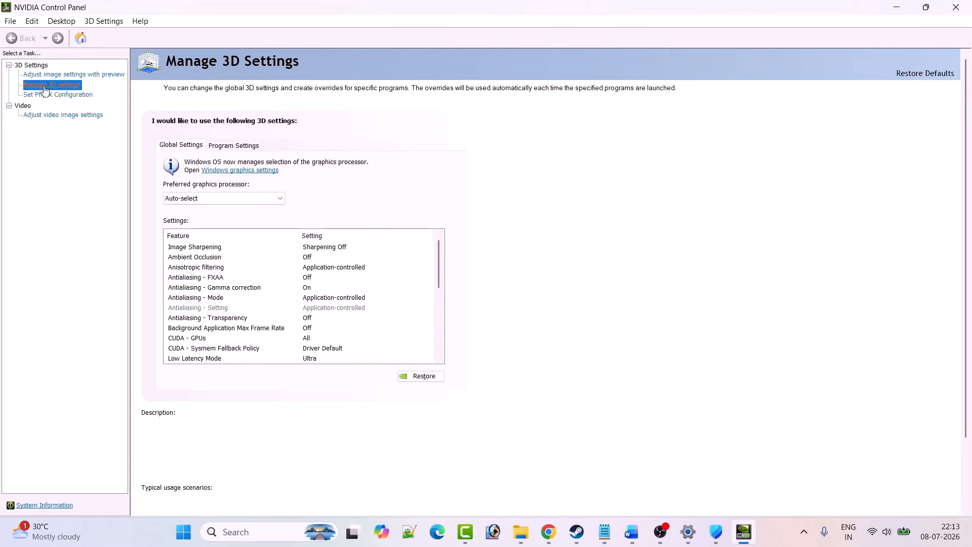
click(230, 146)
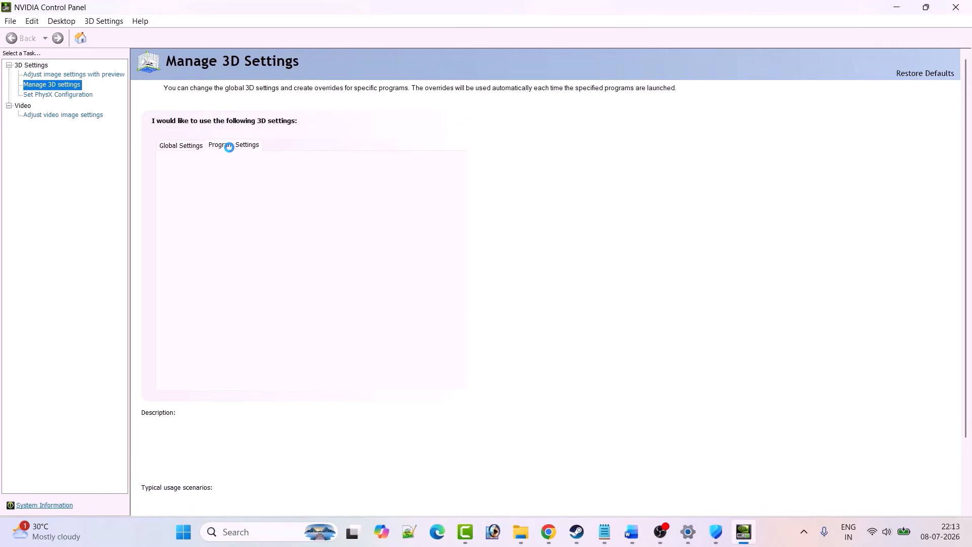
Step: Add NTE from the recently used programs as the program to customize in the 3D settings
click(314, 198)
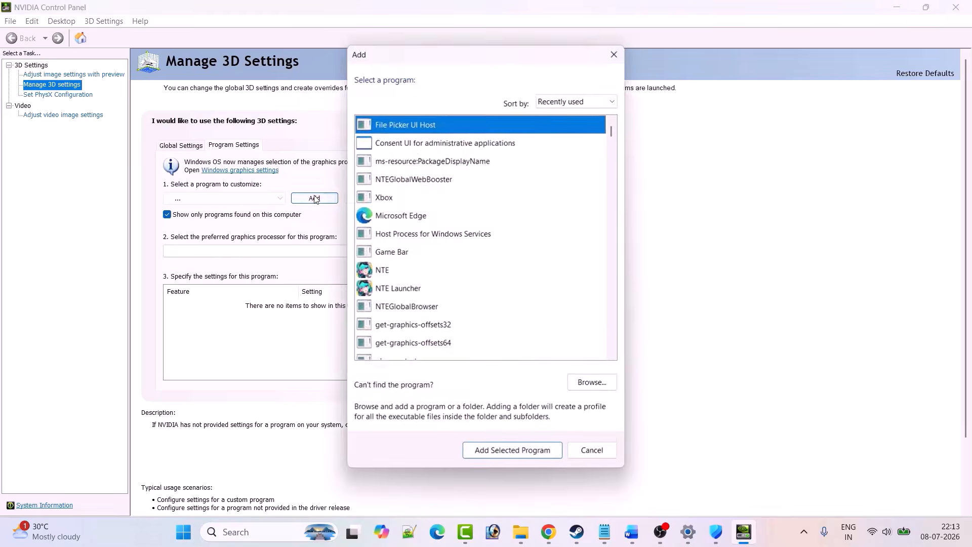
click(395, 272)
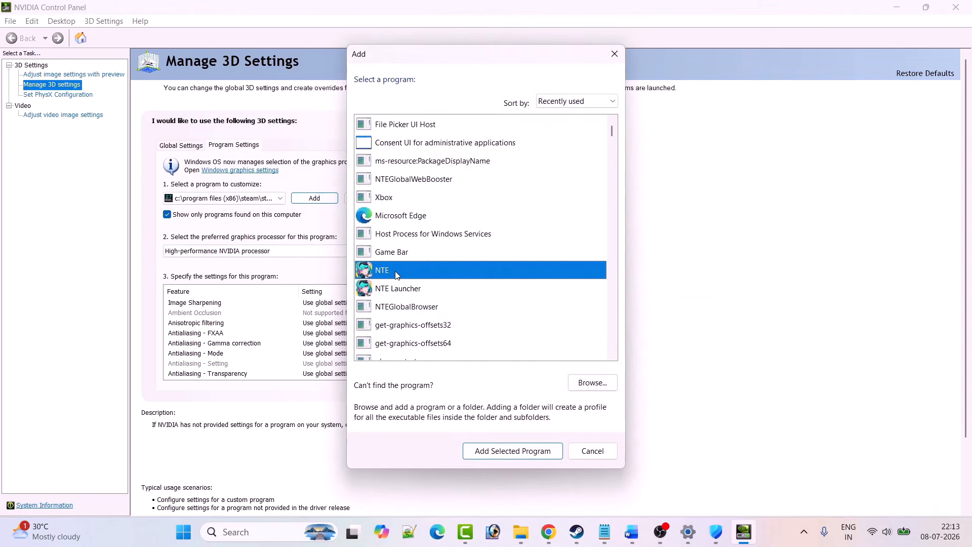
click(512, 451)
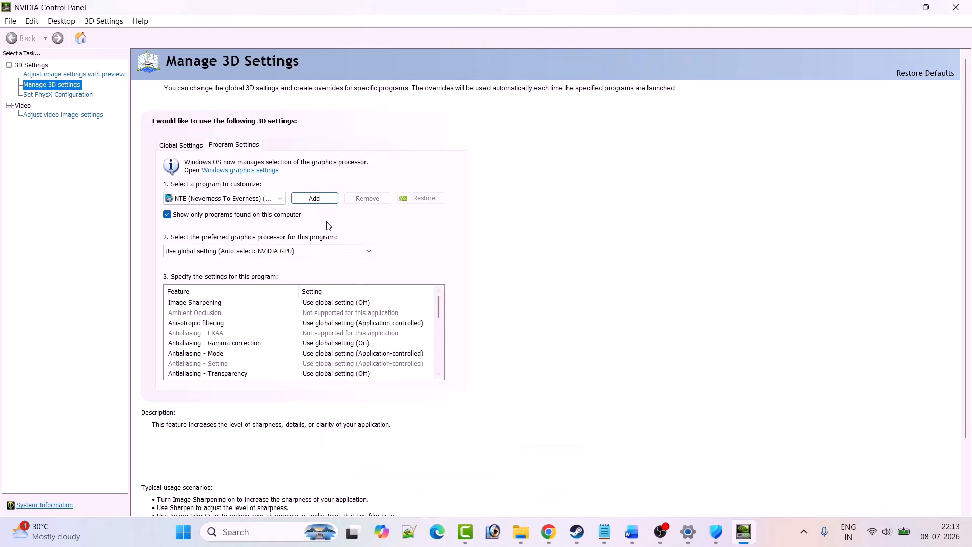
Step: Start adding another program to the 3D settings by browsing for its executable on the OS (C:) drive
click(314, 198)
click(392, 269)
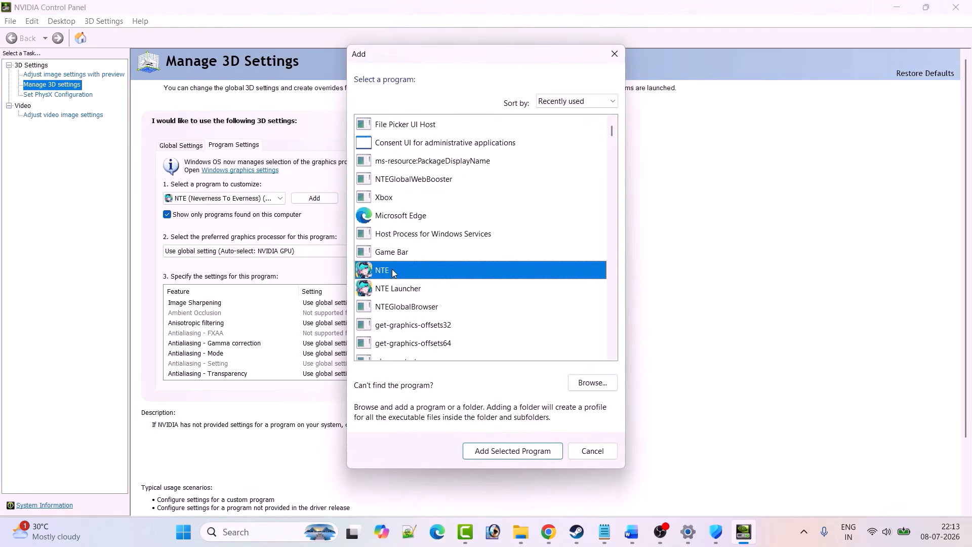
click(592, 384)
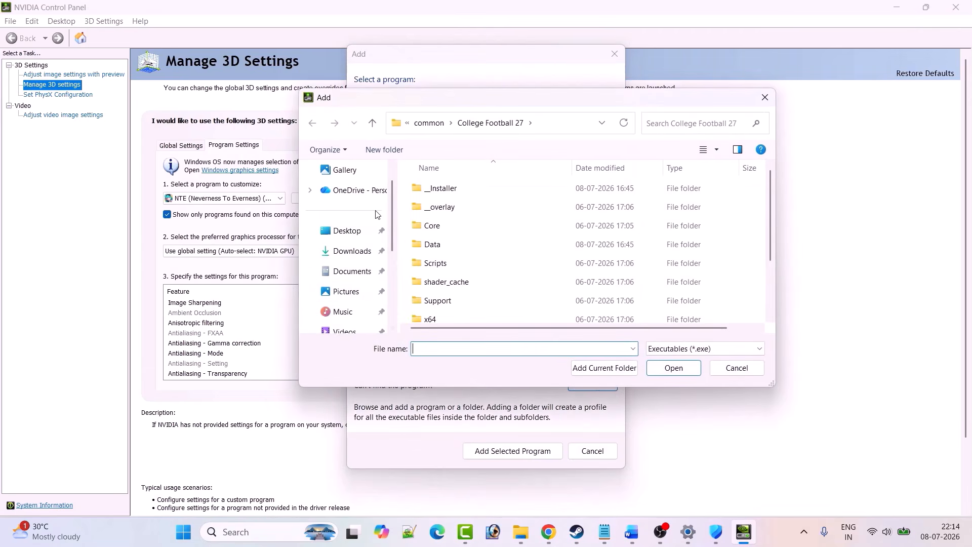
scroll(349, 286, down, 3)
click(339, 251)
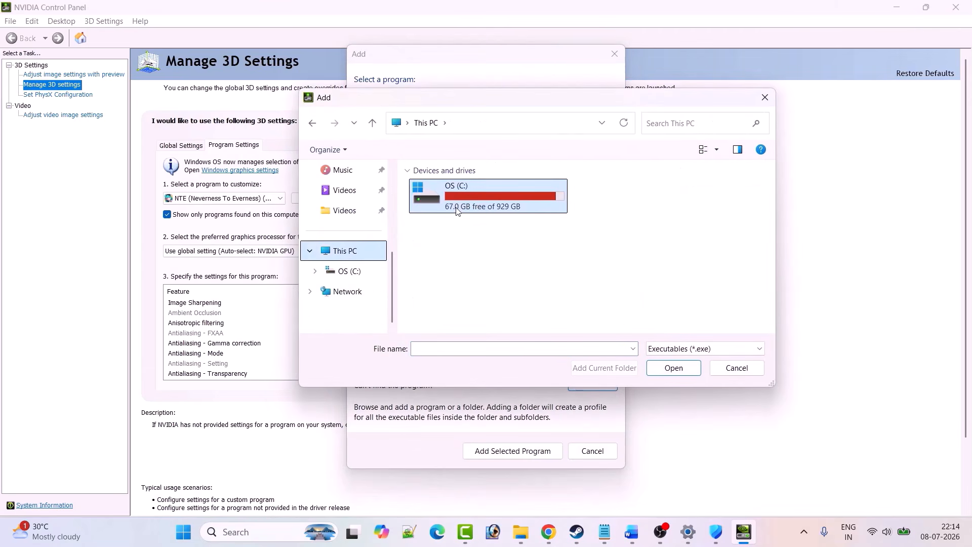
double_click(479, 204)
click(440, 245)
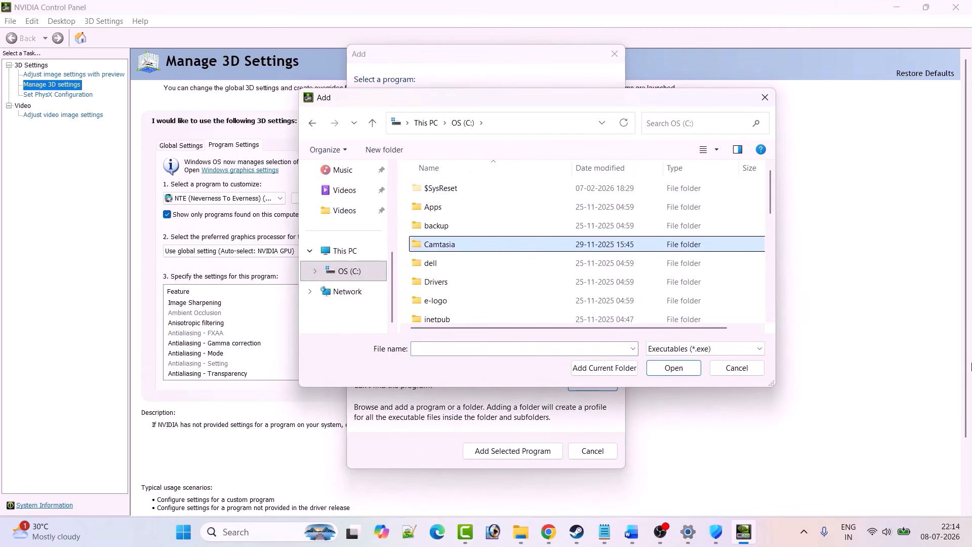
Step: Navigate to Program Files (x86)\Steam\steamapps\common in the file browser
key(p)
key(p)
key(p)
key(Return)
key(s)
key(Return)
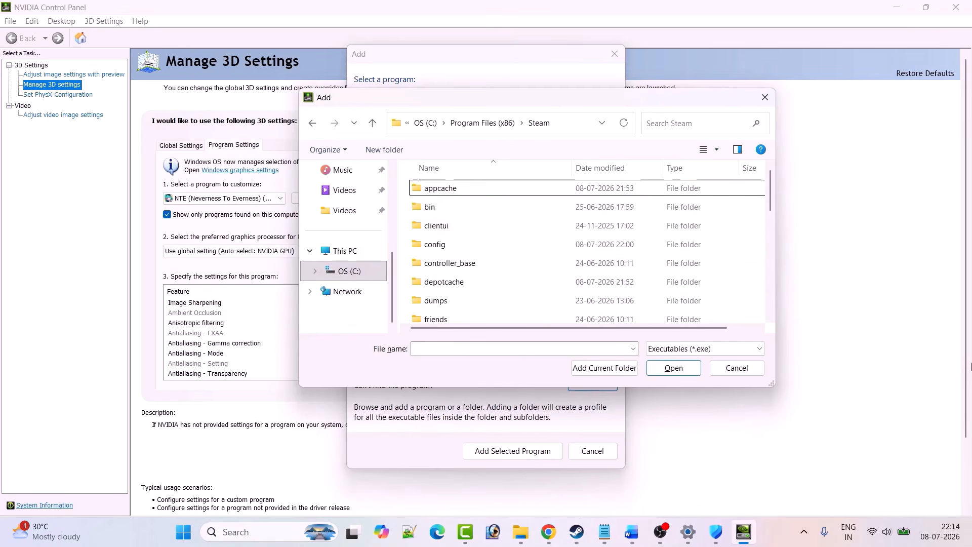
key(s)
key(s)
key(Return)
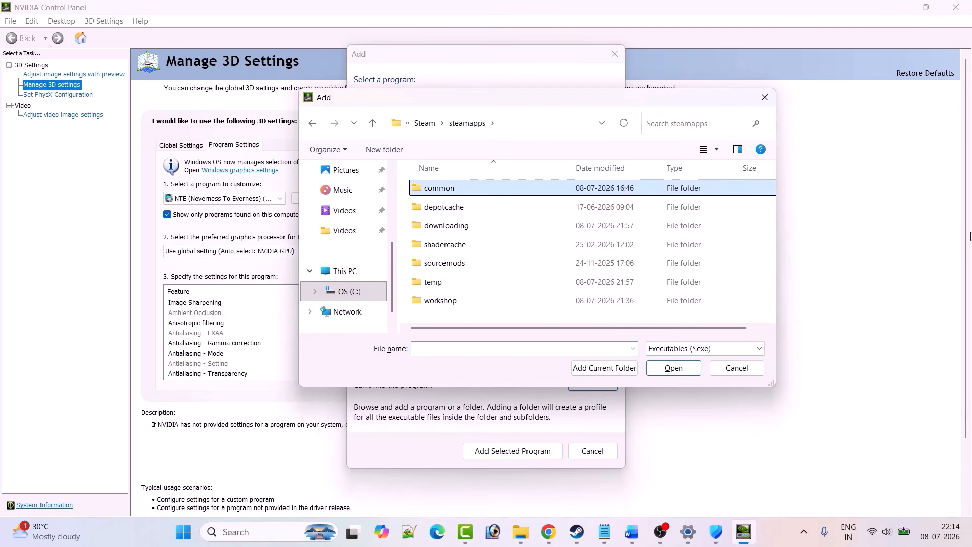
key(Return)
Step: Add the HTGame executable from Neverness to Everness\Client\WindowsNoEditor\HT\Binaries\Win64 as the program to customize in the 3D settings
key(n)
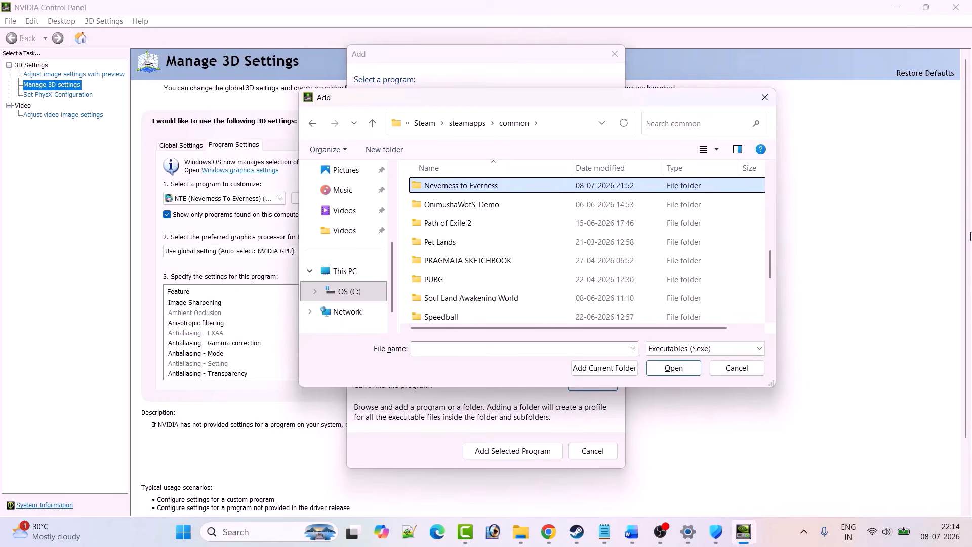
key(Return)
double_click(445, 188)
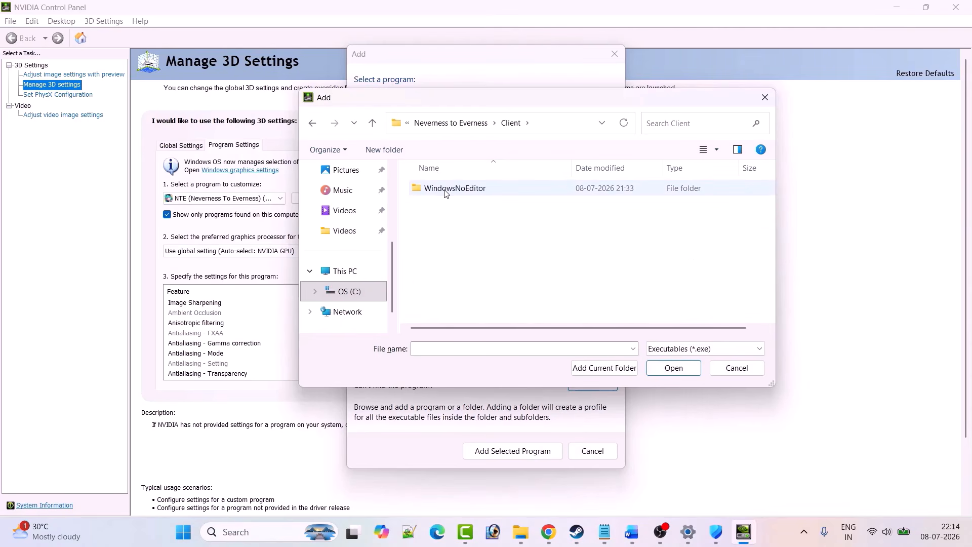
double_click(446, 190)
click(442, 210)
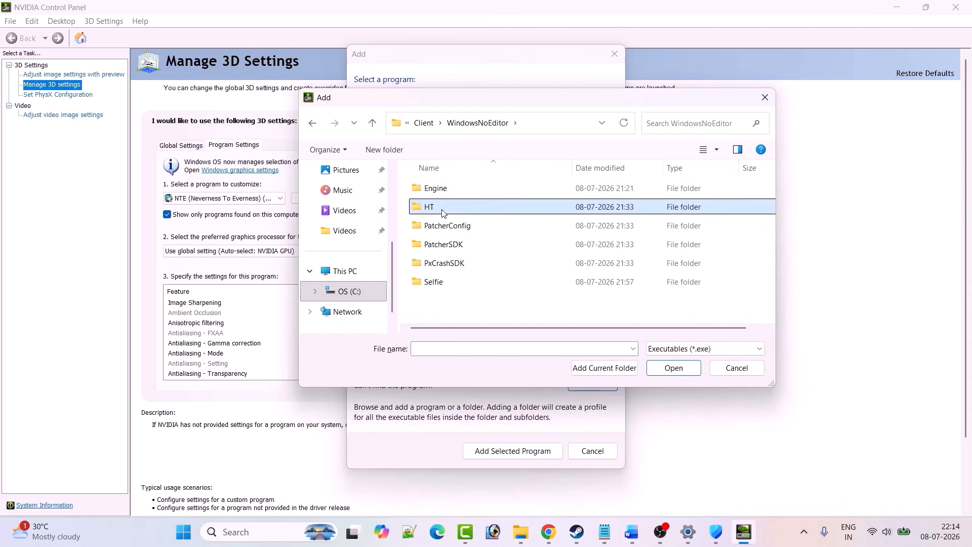
double_click(442, 211)
double_click(450, 191)
double_click(452, 191)
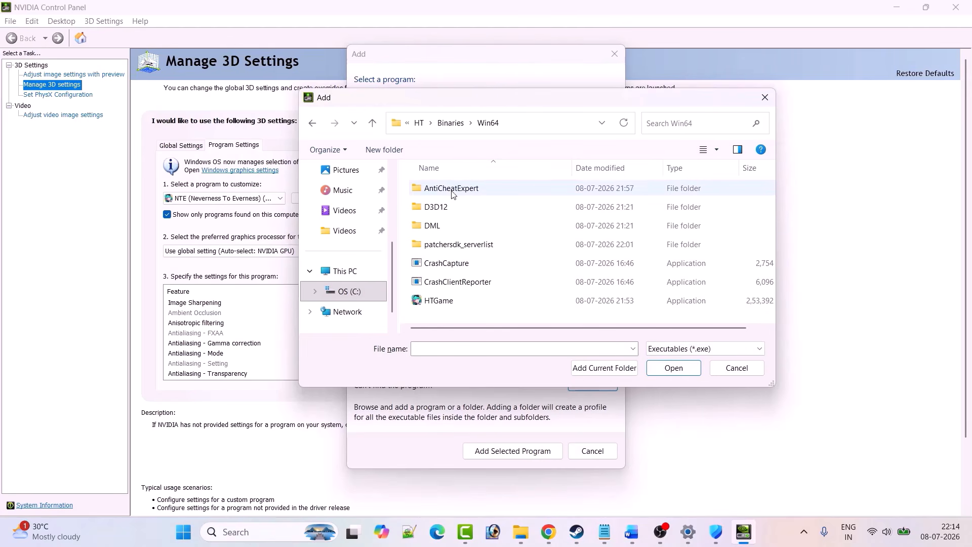
click(454, 303)
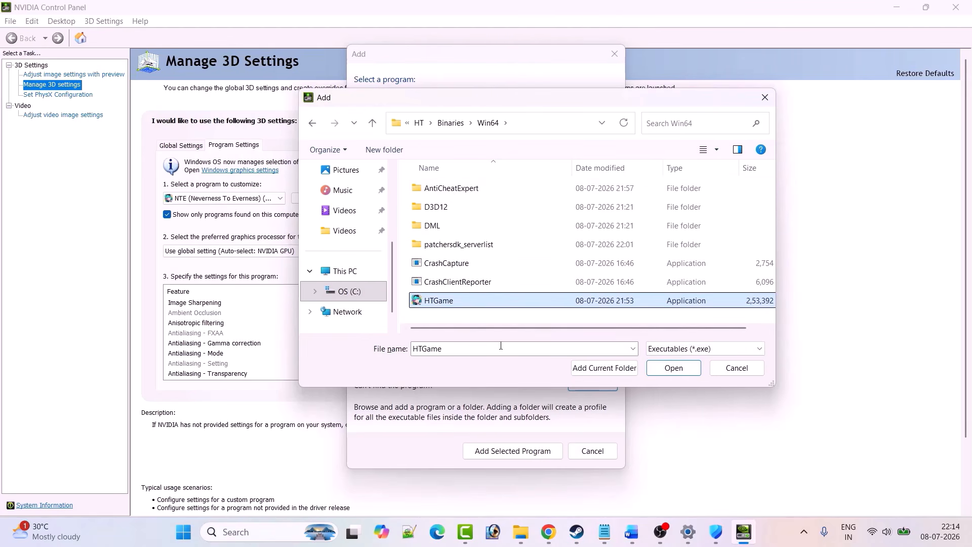
click(674, 369)
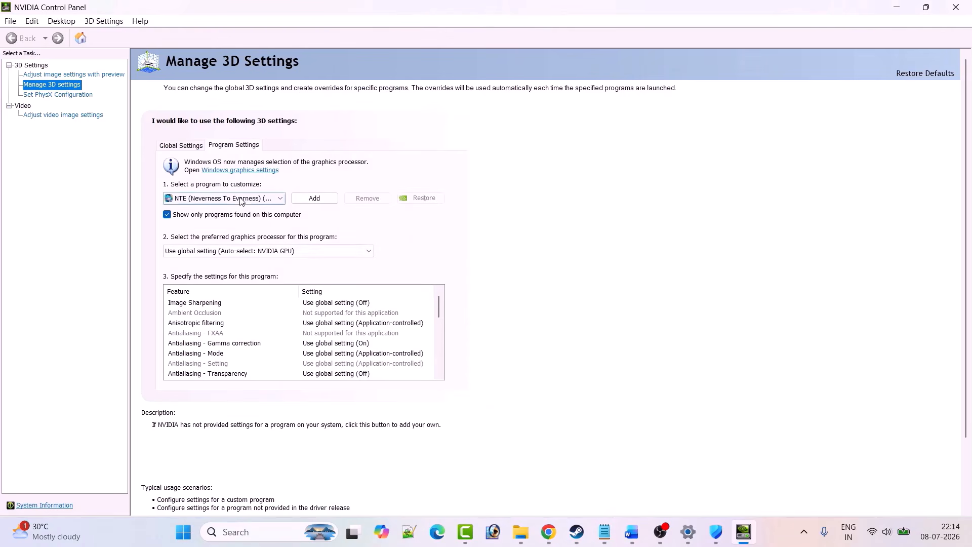
Step: Set NTE's preferred graphics processor to High-performance NVIDIA processor, apply the change, and bring up the game's library page in Steam
click(286, 251)
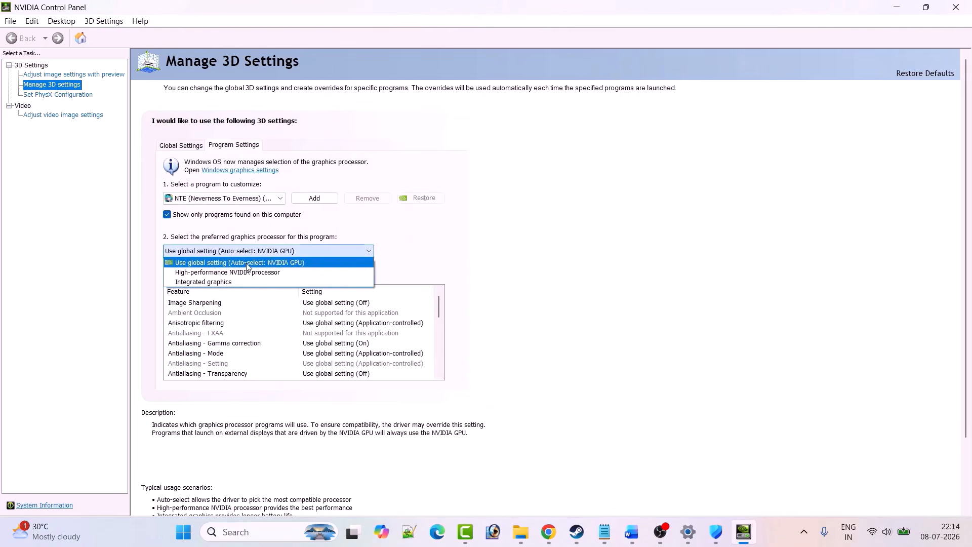
click(271, 275)
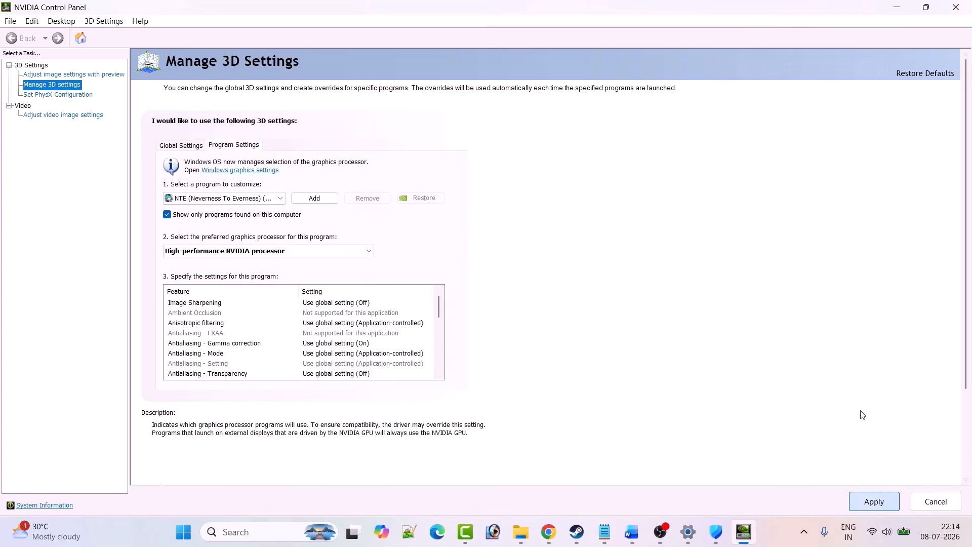
key(Return)
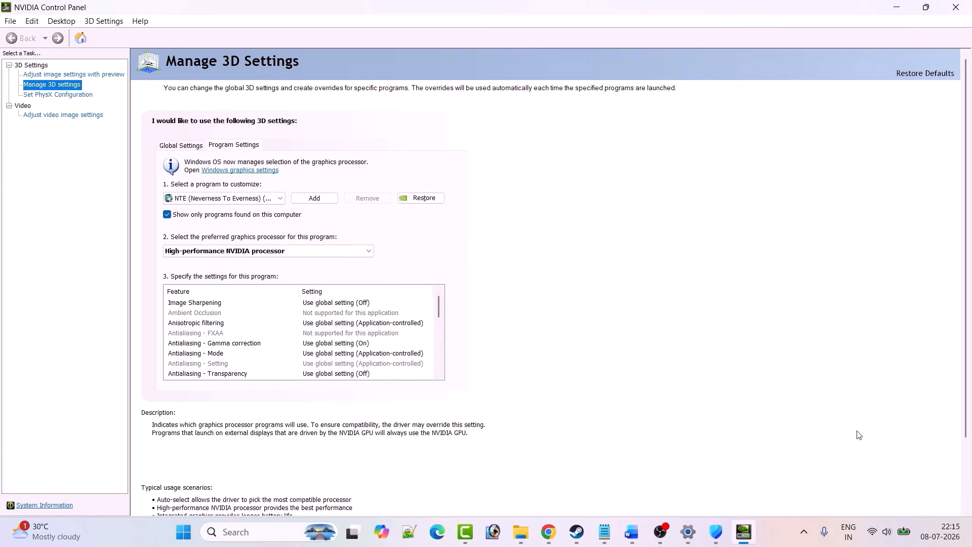
click(577, 532)
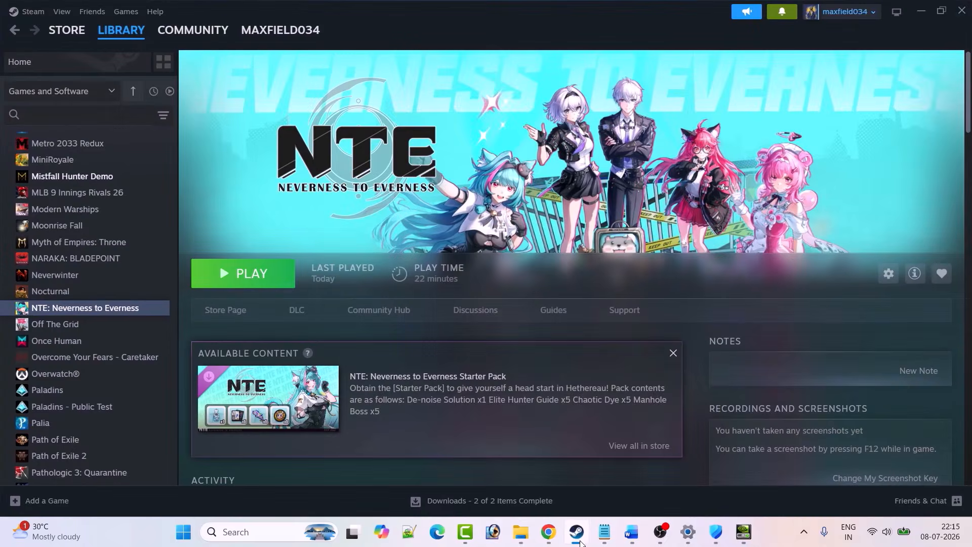
click(581, 541)
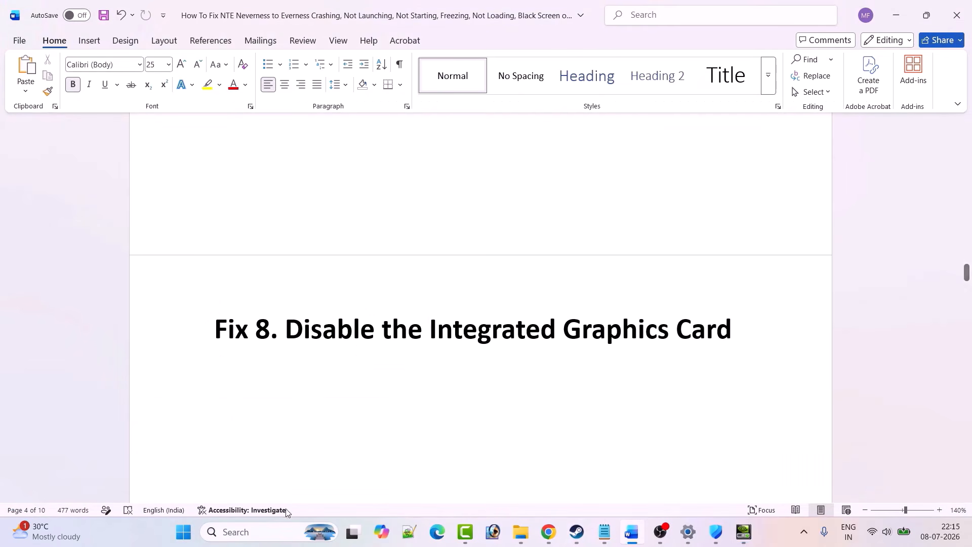
Step: Search Windows for "device", open Device Manager, and reposition its window over the document
click(256, 532)
text(device)
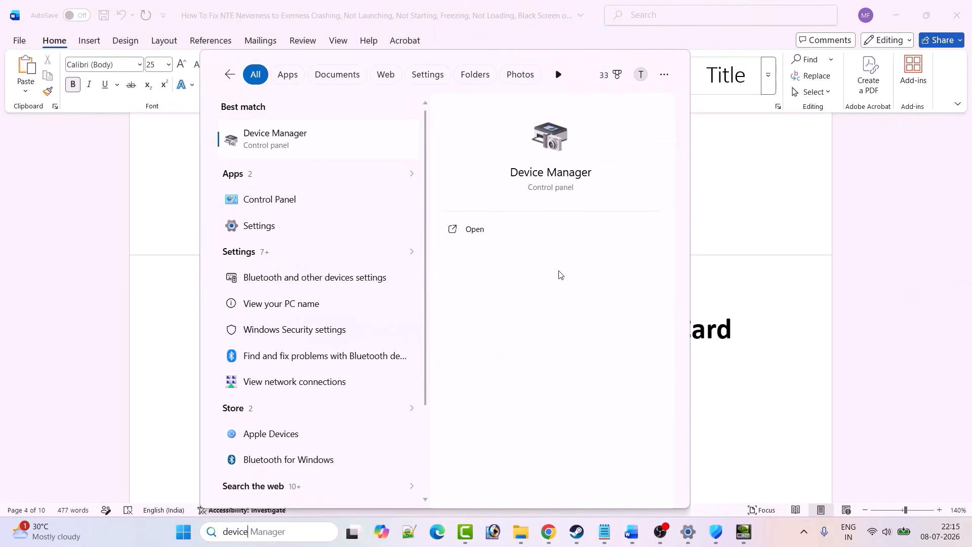
click(495, 237)
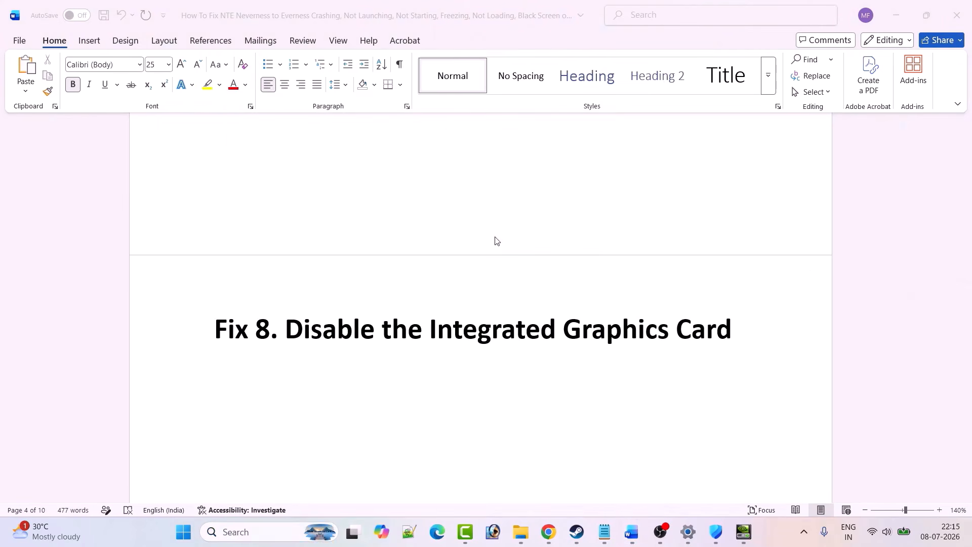
drag(285, 43, 431, 59)
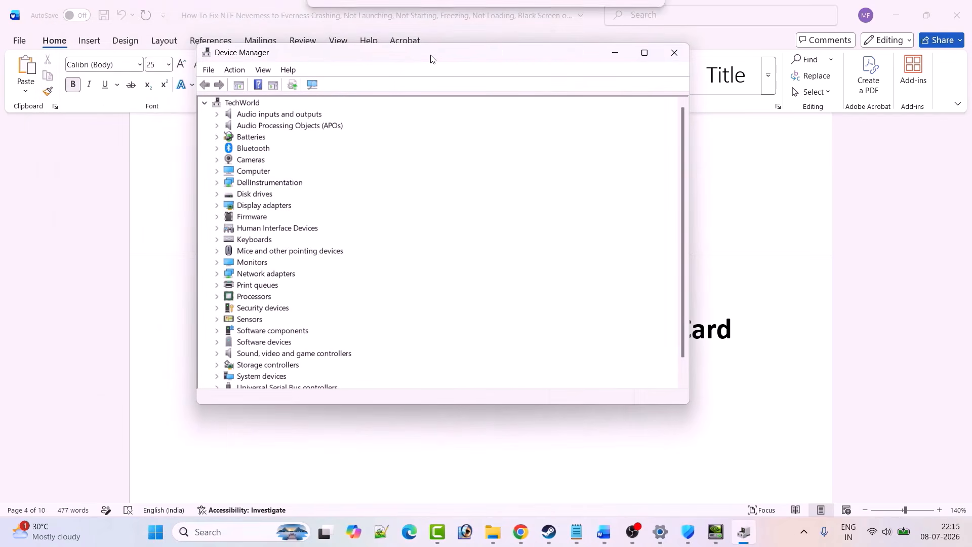
Step: Start disabling the Intel(R) UHD Graphics device under Display adapters, and switch to Steam
click(218, 207)
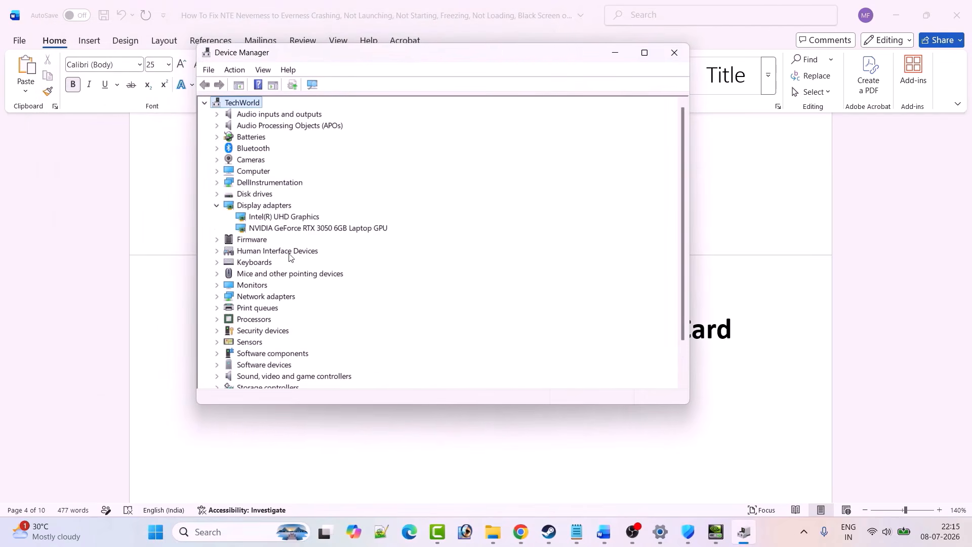
click(293, 219)
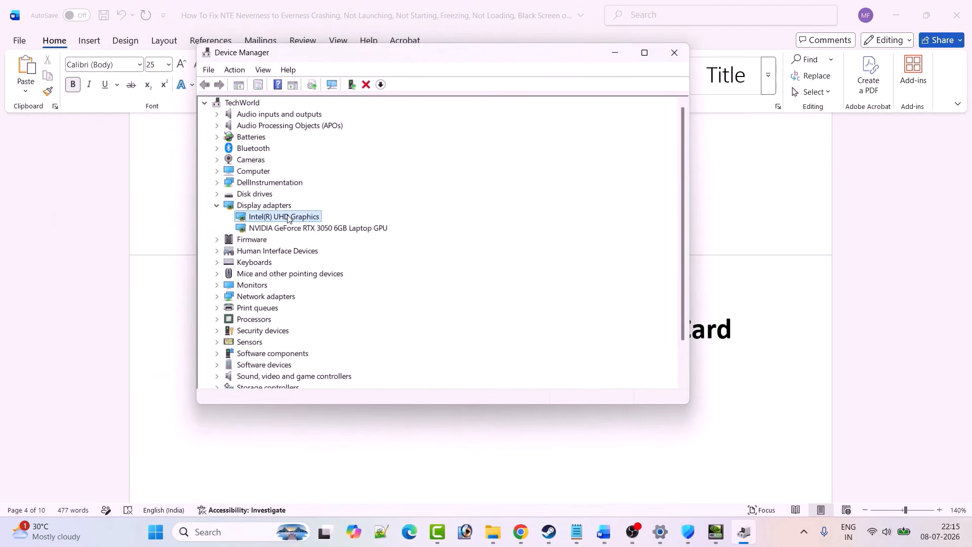
right_click(291, 217)
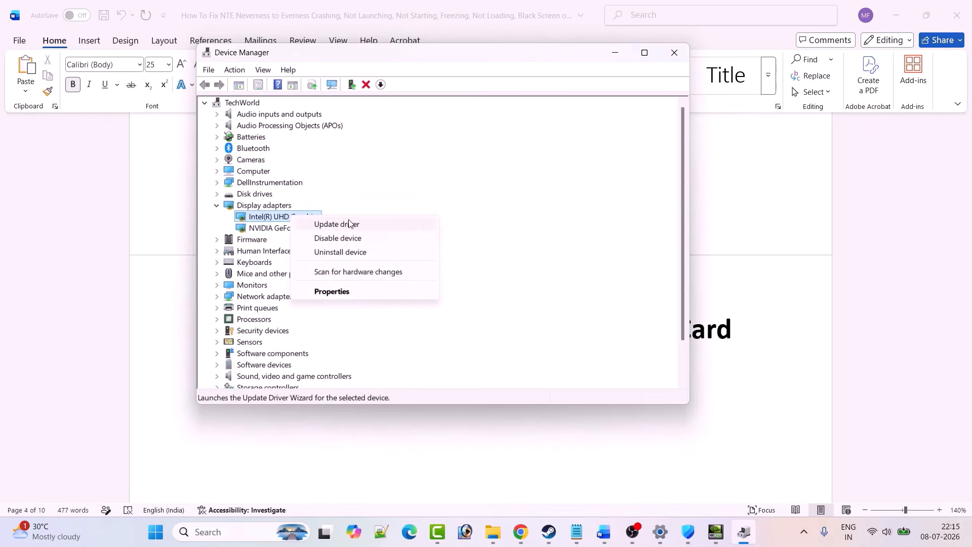
click(348, 239)
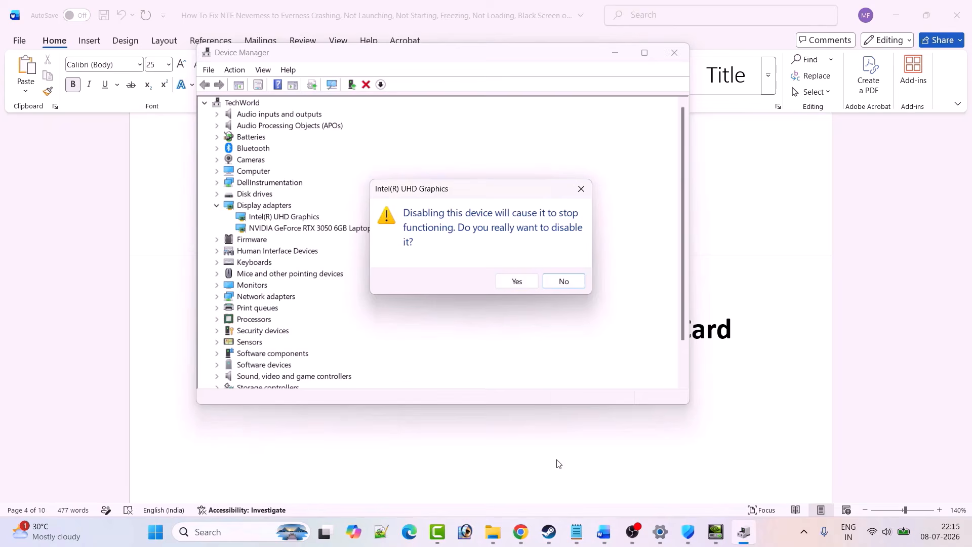
click(550, 532)
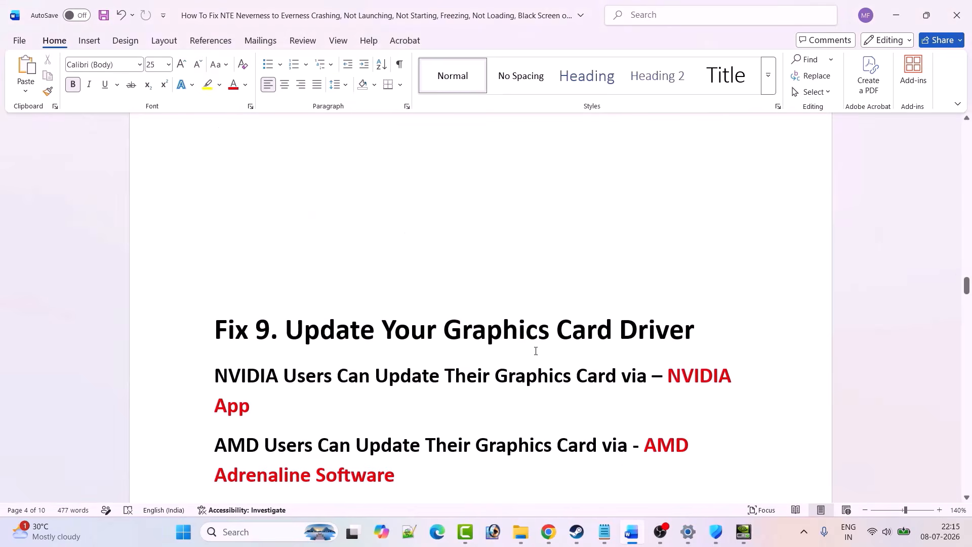
Step: Open the NVIDIA App through Windows search and request the download of the new GeForce Game Ready Driver, version 610.74
scroll(448, 335, down, 2)
scroll(449, 336, down, 2)
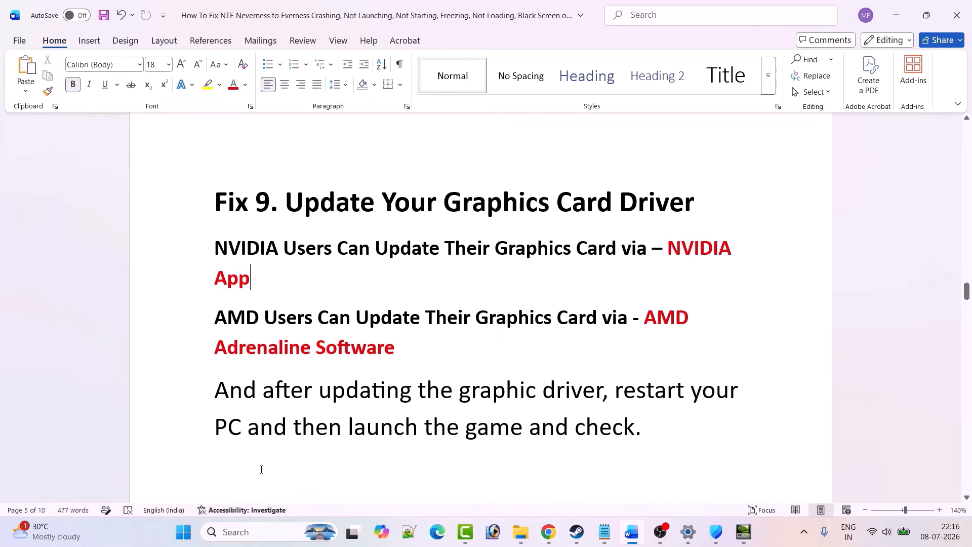
click(226, 531)
text(NVIDIA App)
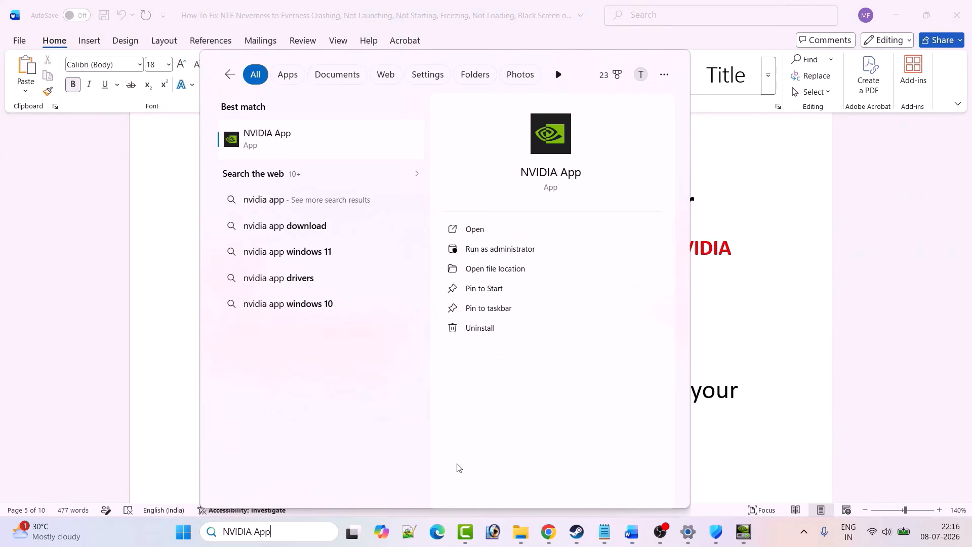
click(472, 247)
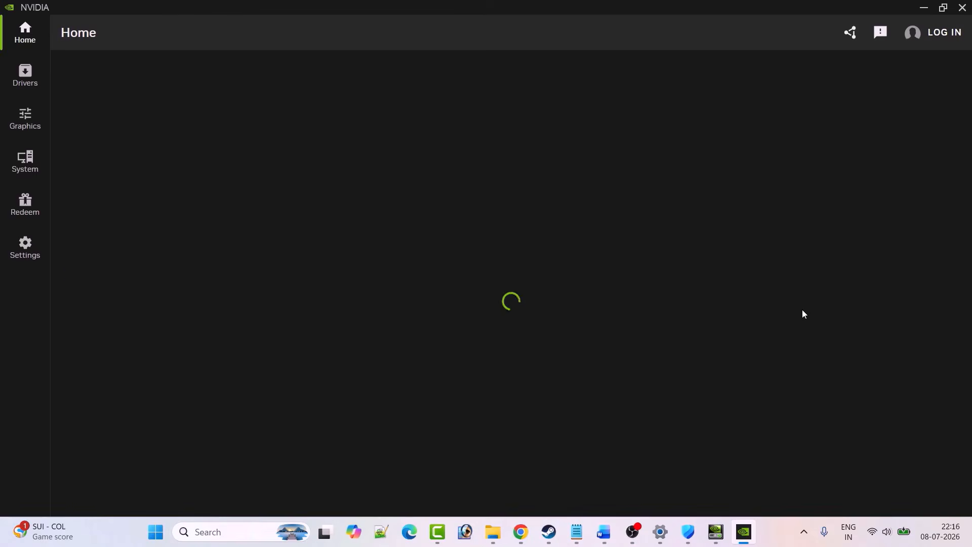
click(30, 84)
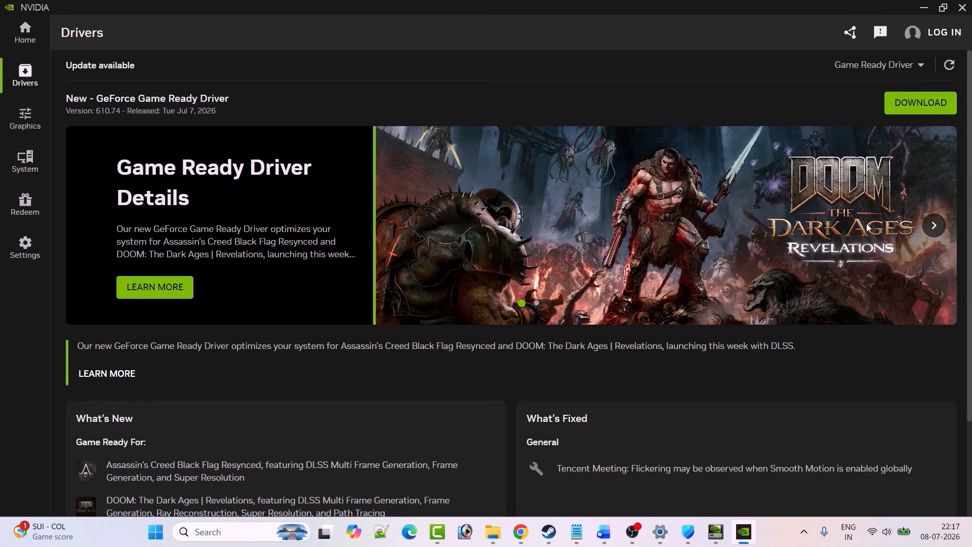
click(924, 107)
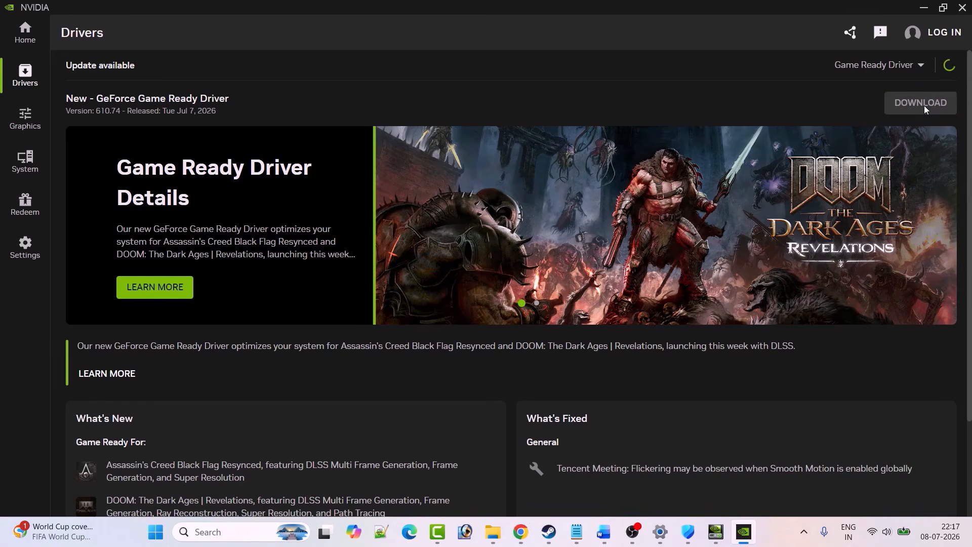
Step: Bring up the Windows Restart option without restarting, and switch to NTE's library page in Steam
click(156, 531)
click(643, 488)
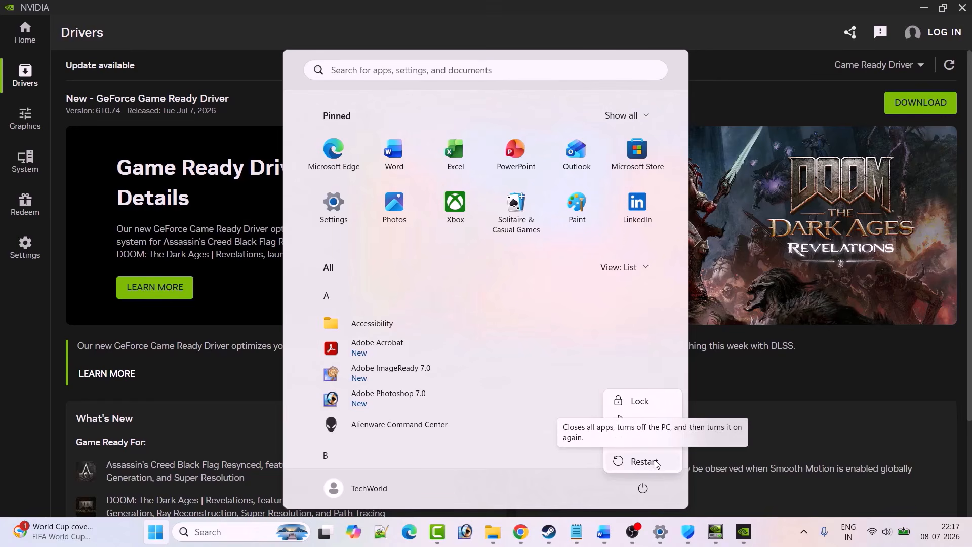
click(549, 532)
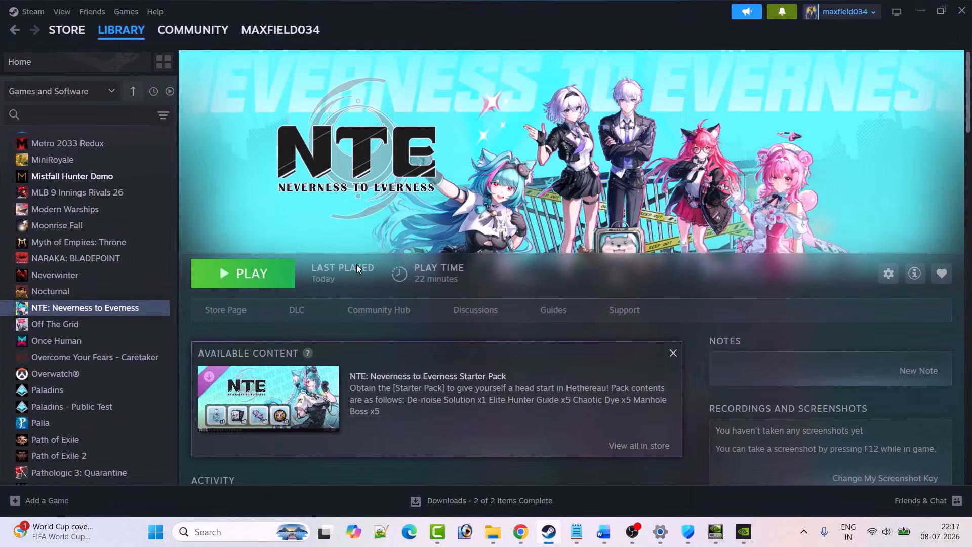
Step: Go to Fix 10 in the Word document, and view the Installed Files properties of NTE: Neverness to Everness in Steam
click(603, 532)
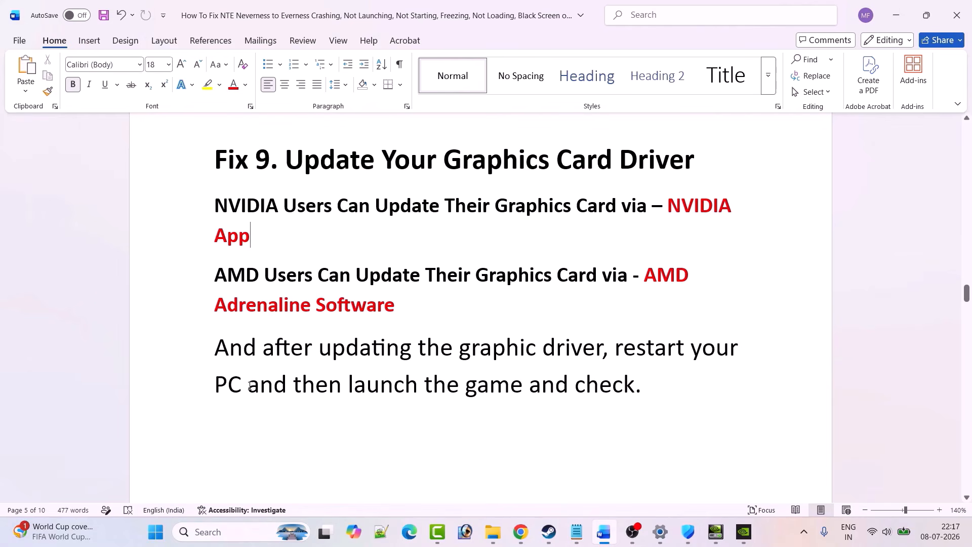
scroll(617, 406, down, 8)
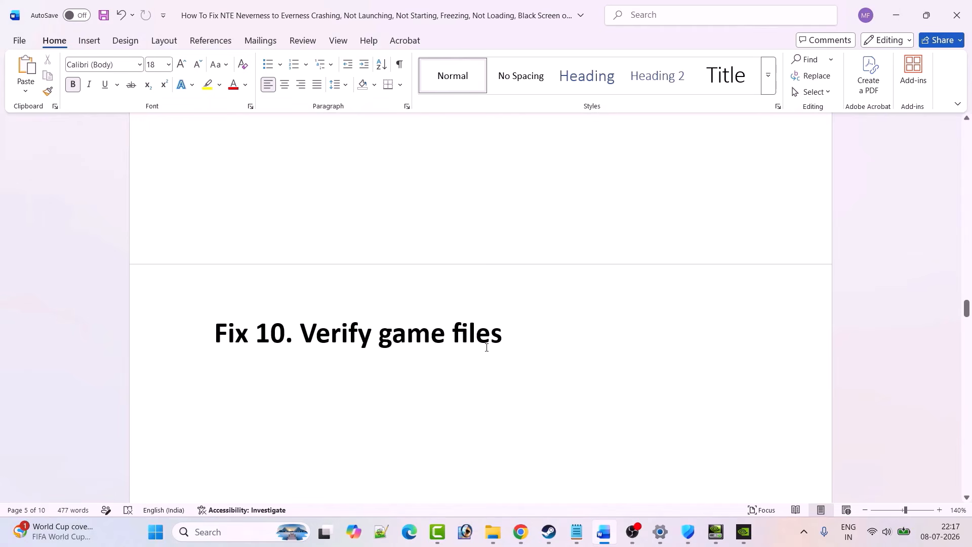
click(549, 531)
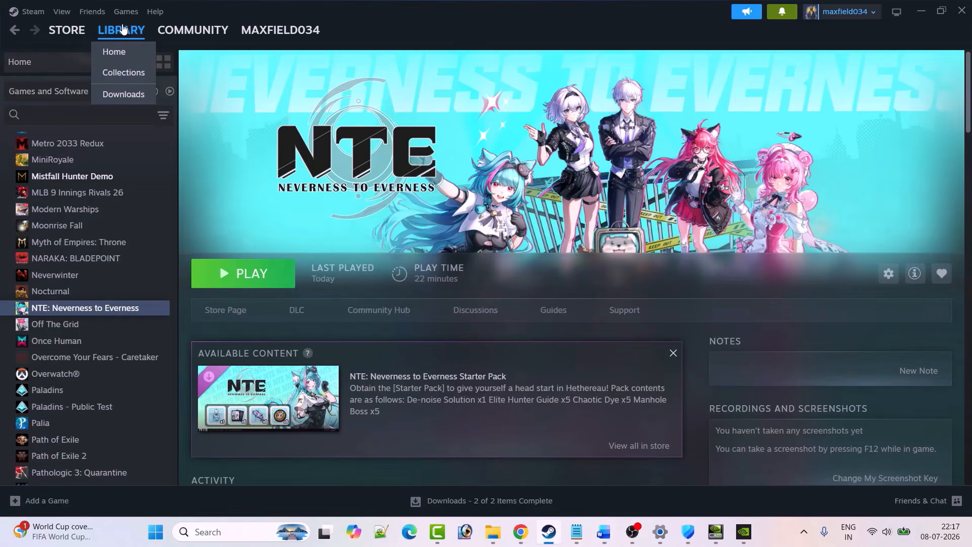
right_click(93, 308)
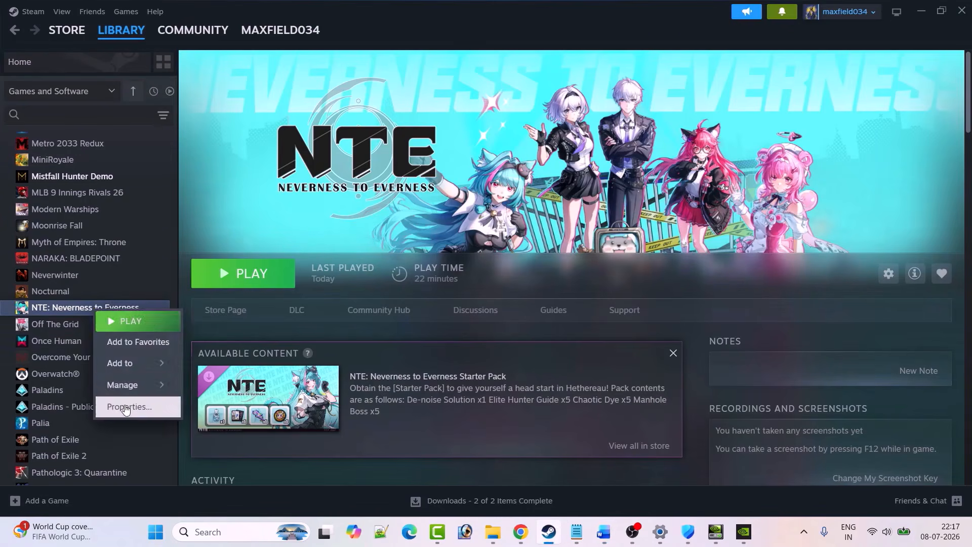
click(129, 407)
click(263, 193)
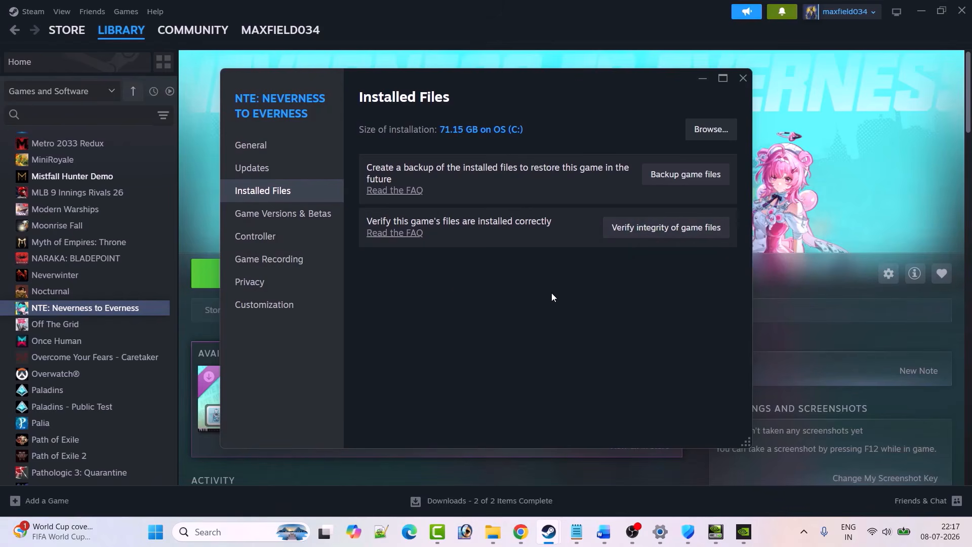
click(744, 79)
Step: Return to the Word document for Fix 11, and open the Windows Graphics settings by searching for "graphics sett"
click(604, 532)
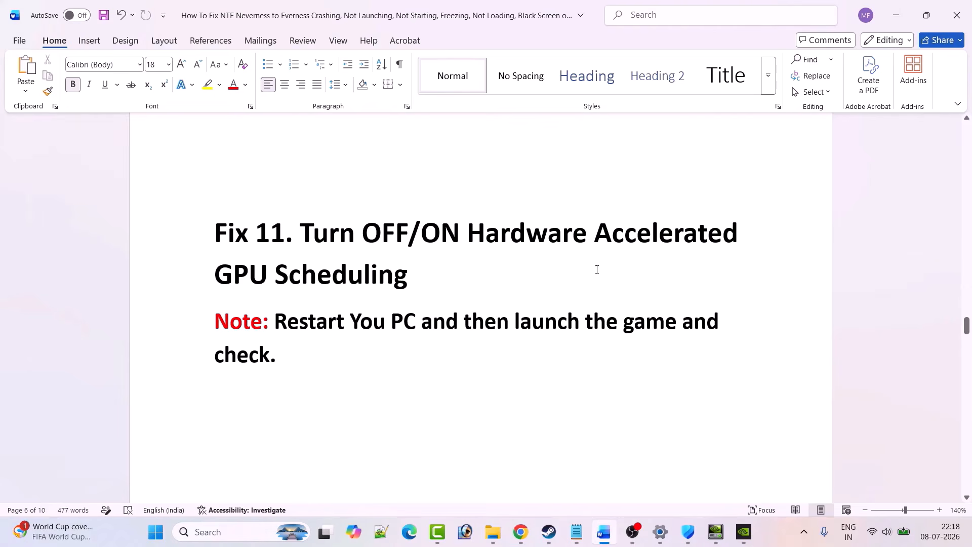
click(238, 531)
text(graphics settings)
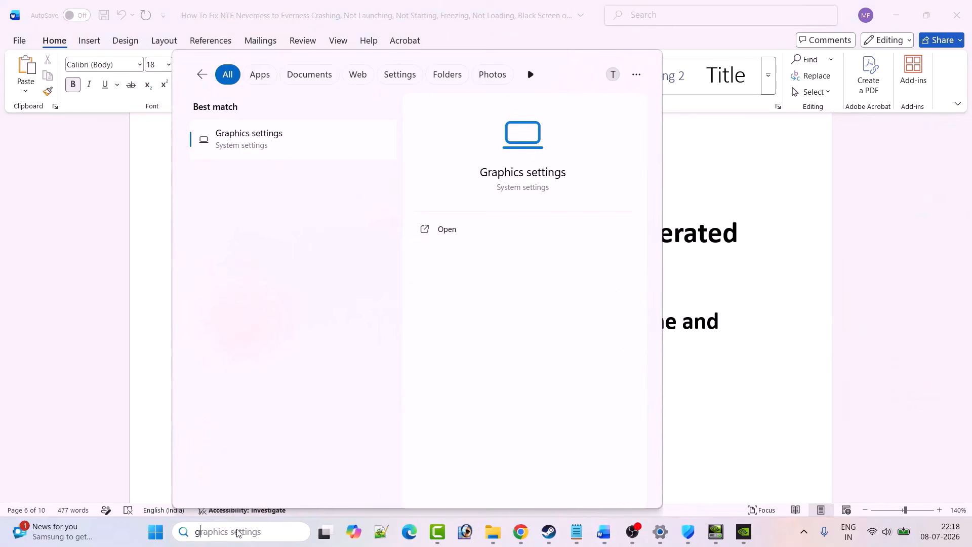
text(raphics sett)
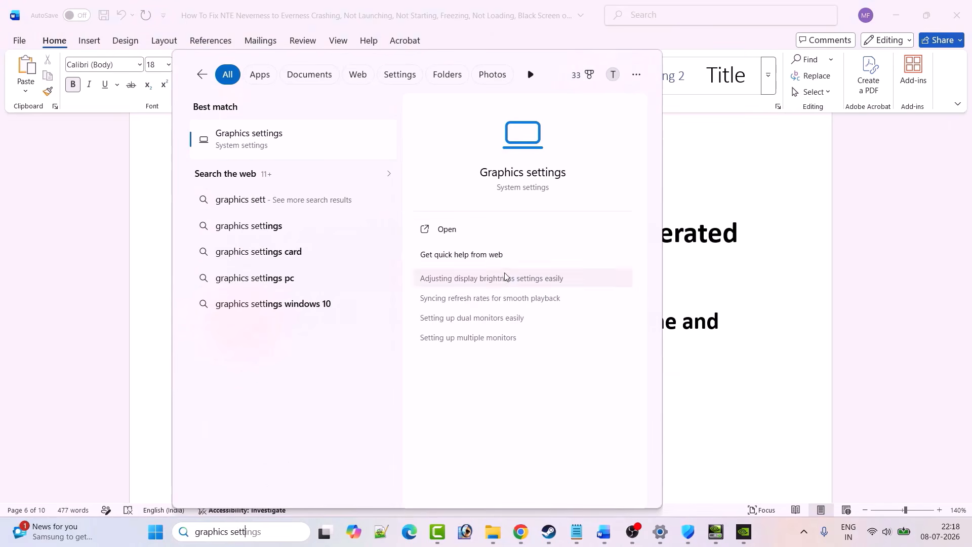
click(464, 229)
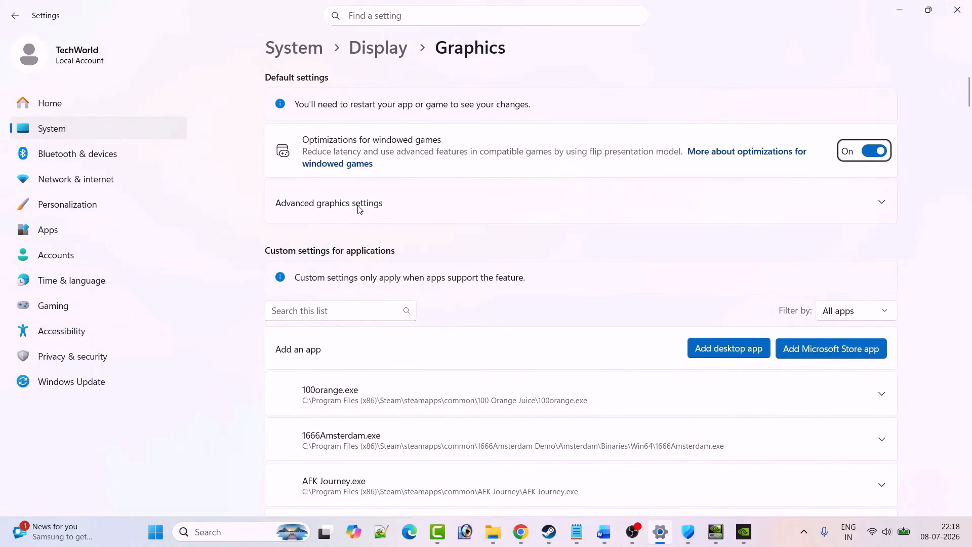
Step: Turn off Hardware-accelerated GPU scheduling under Advanced graphics settings, and turn it back on after checking NTE's library page in Steam
click(444, 208)
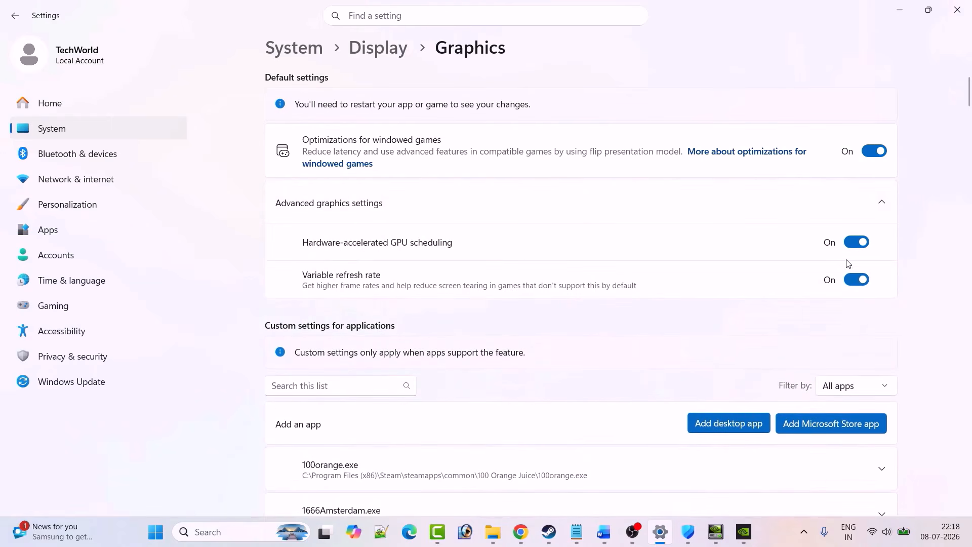
click(854, 245)
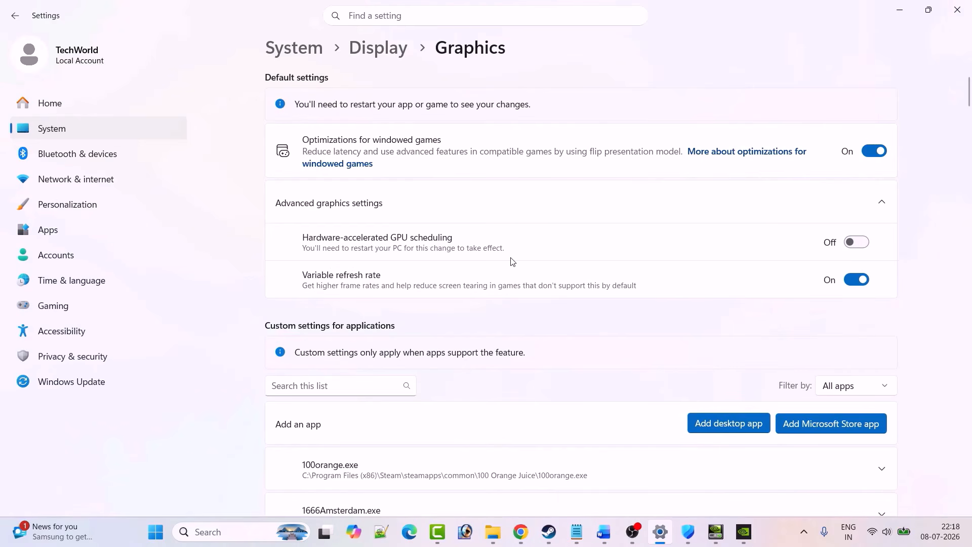
click(556, 531)
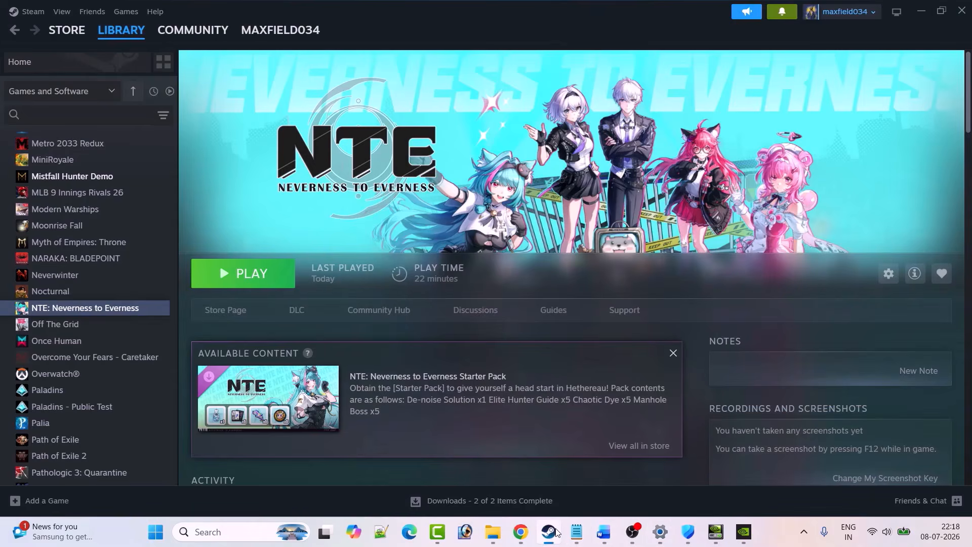
click(556, 531)
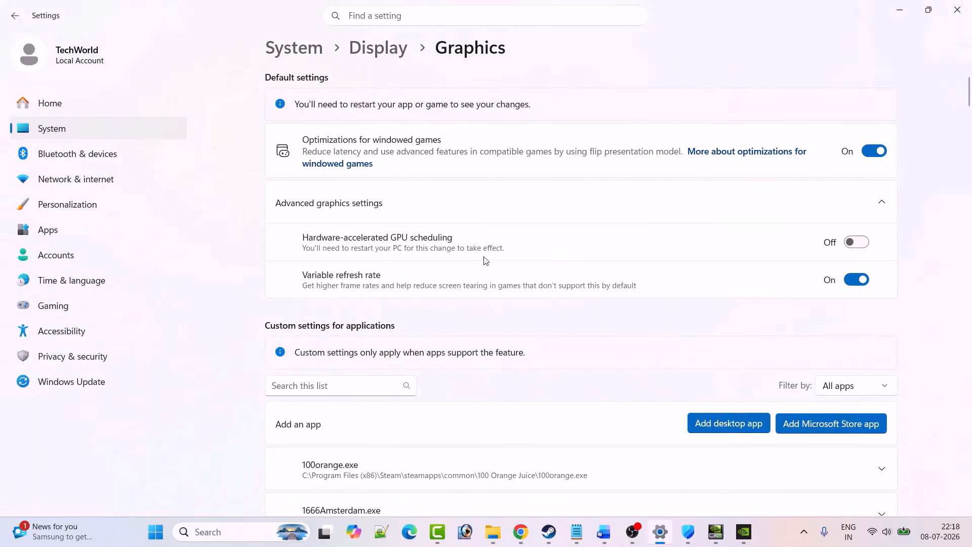
click(856, 243)
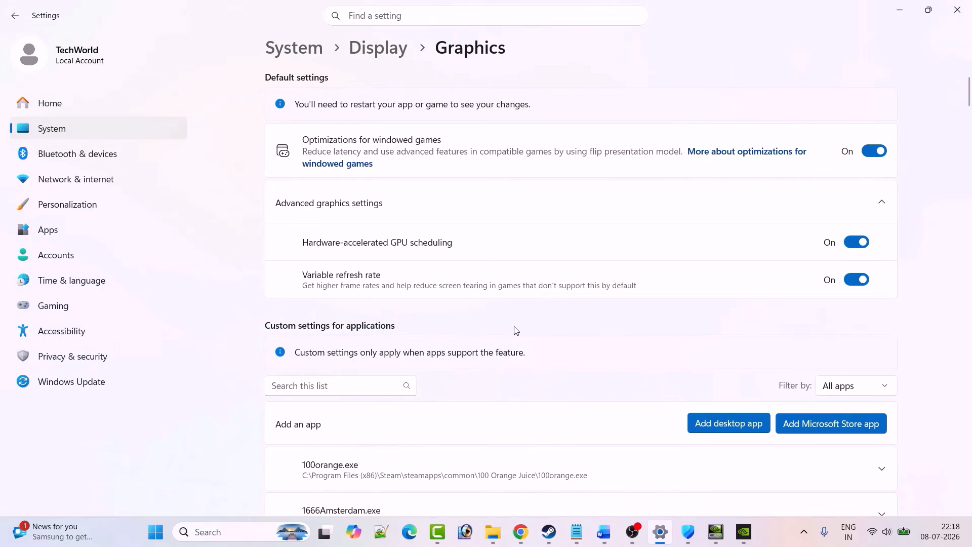
Step: Go to Fix 12 in the Word document, and open the TechWorld profile folder under C:\Users in File Explorer
click(603, 531)
scroll(337, 259, down, 5)
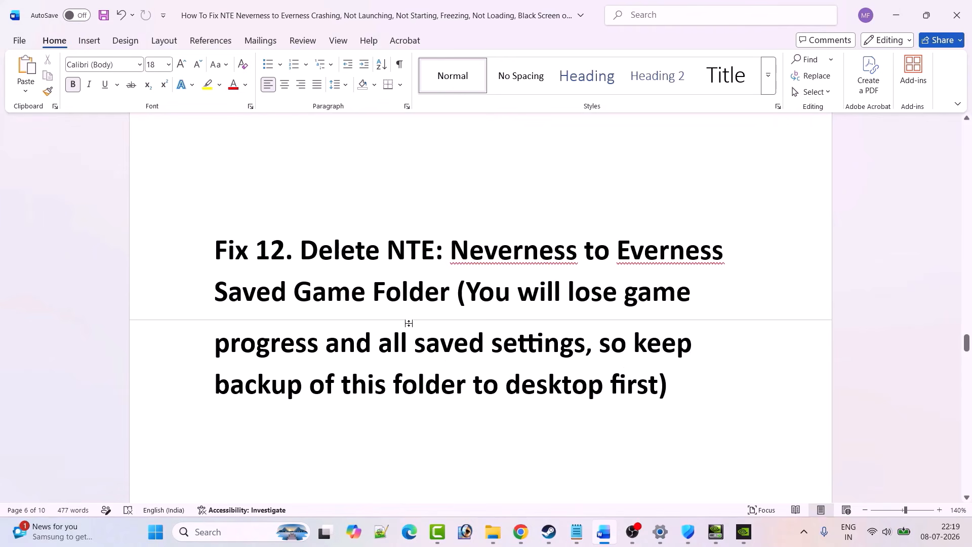
key(alt+Tab)
double_click(202, 116)
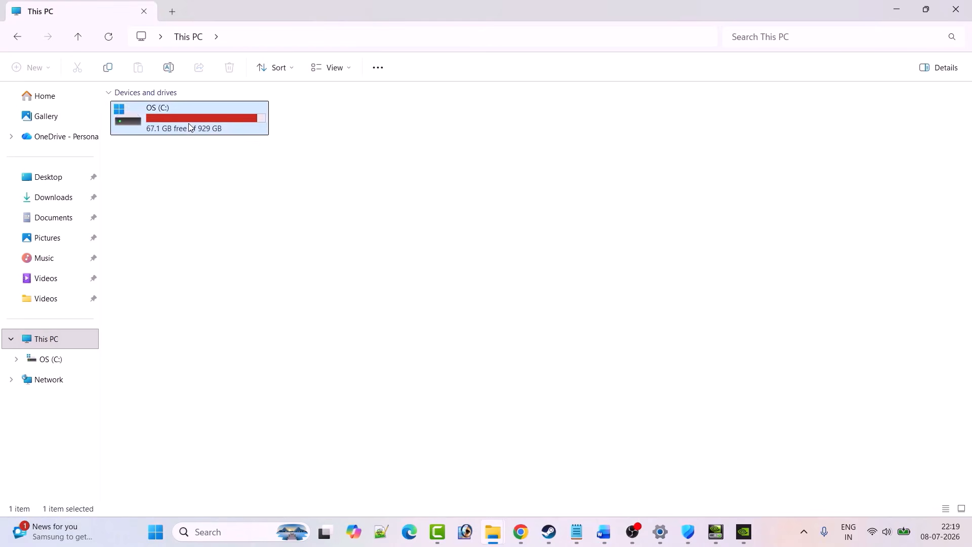
scroll(263, 321, down, 1)
double_click(158, 434)
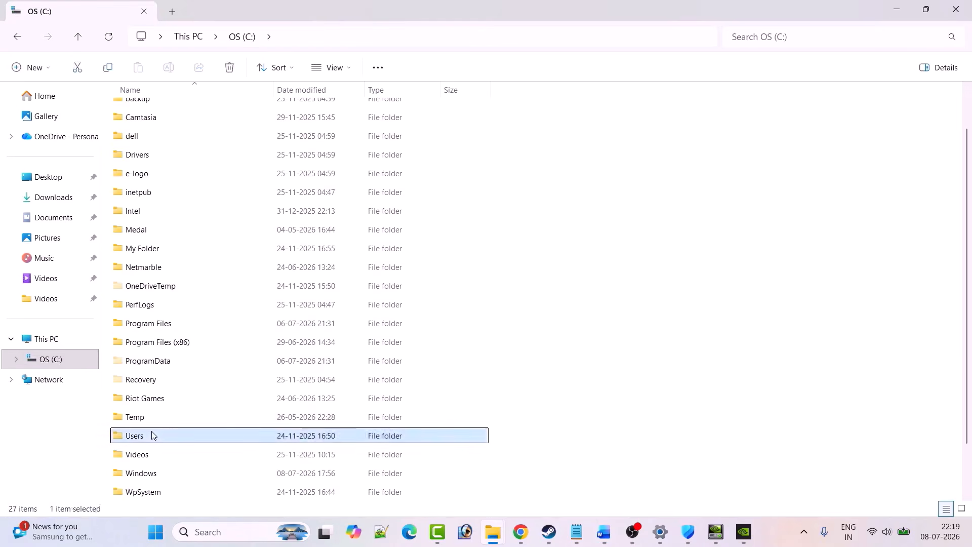
double_click(158, 147)
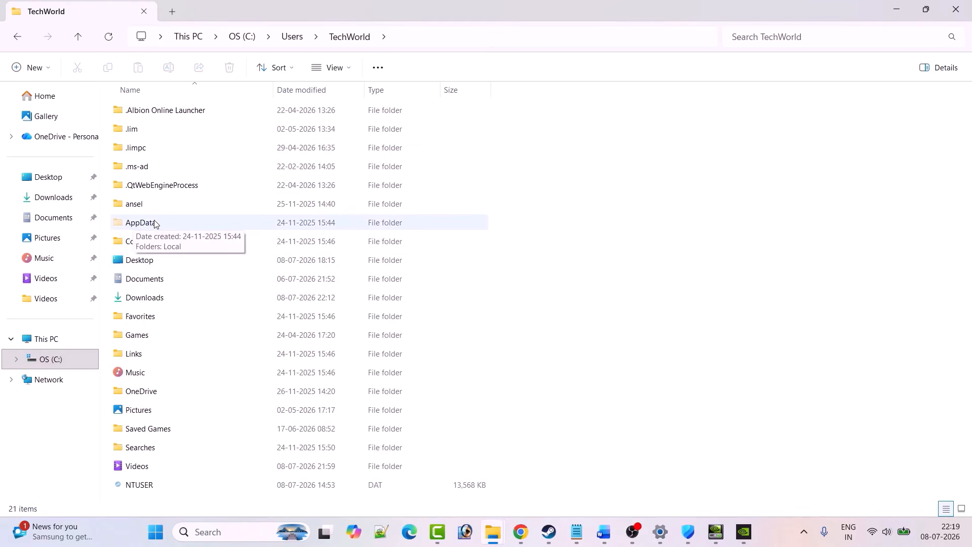
Step: View File Explorer's Show options for hidden items, and open the AppData\Local folder
click(331, 67)
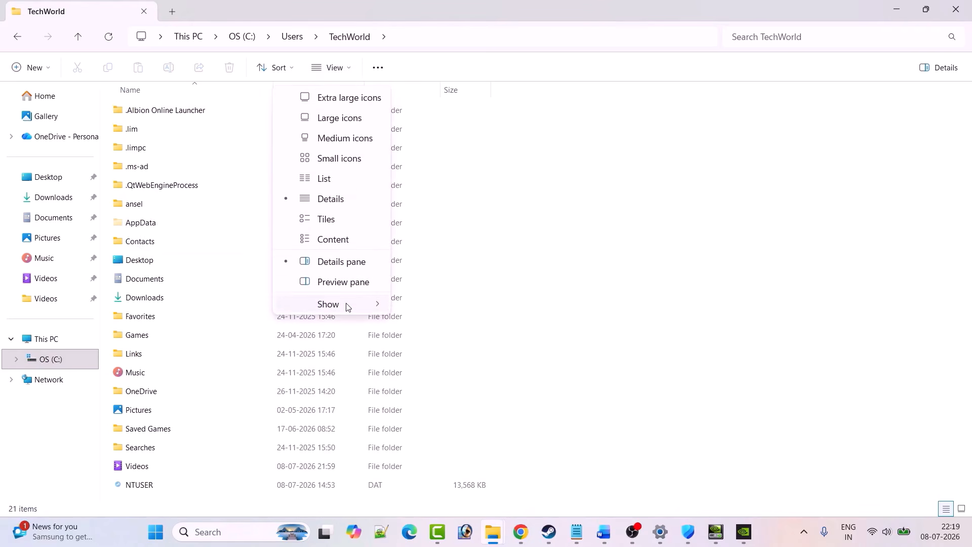
mouse_move(348, 305)
click(653, 337)
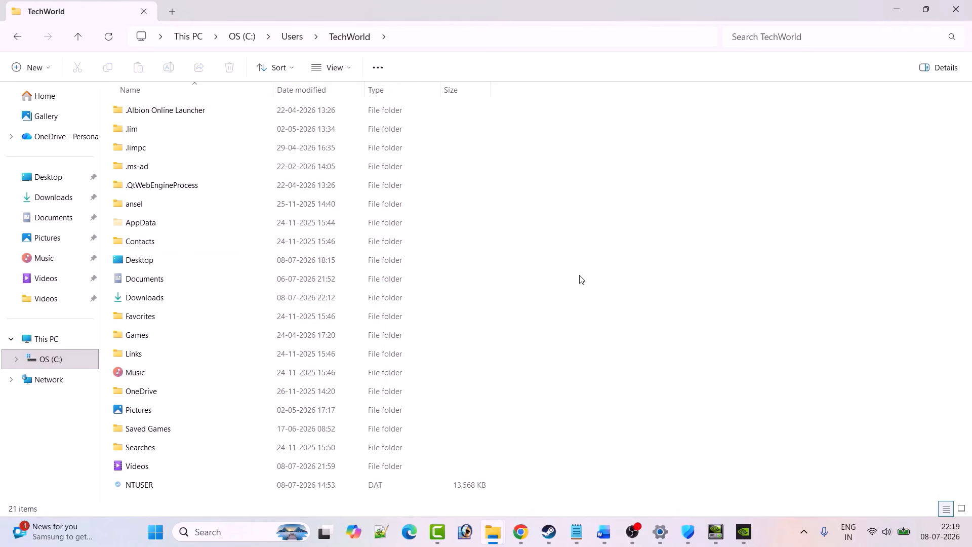
double_click(155, 228)
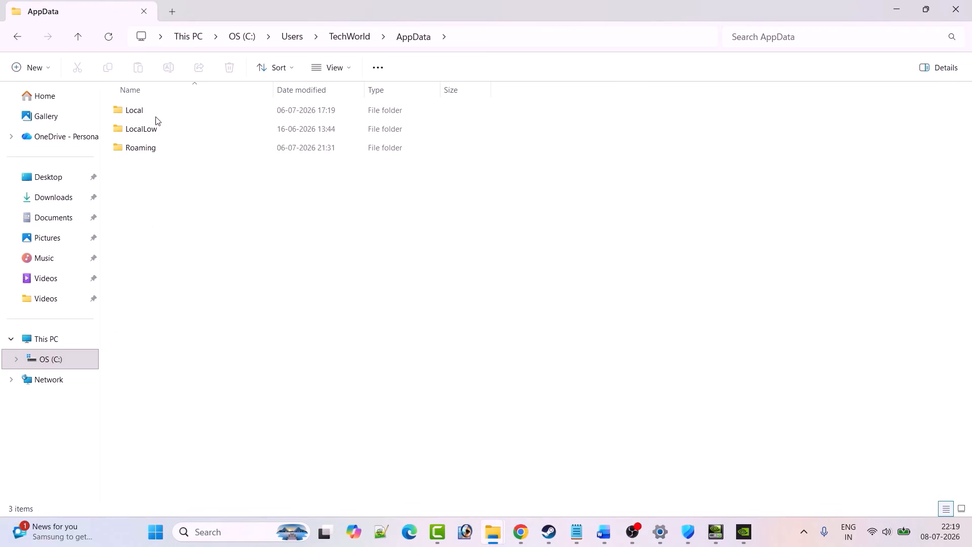
double_click(153, 114)
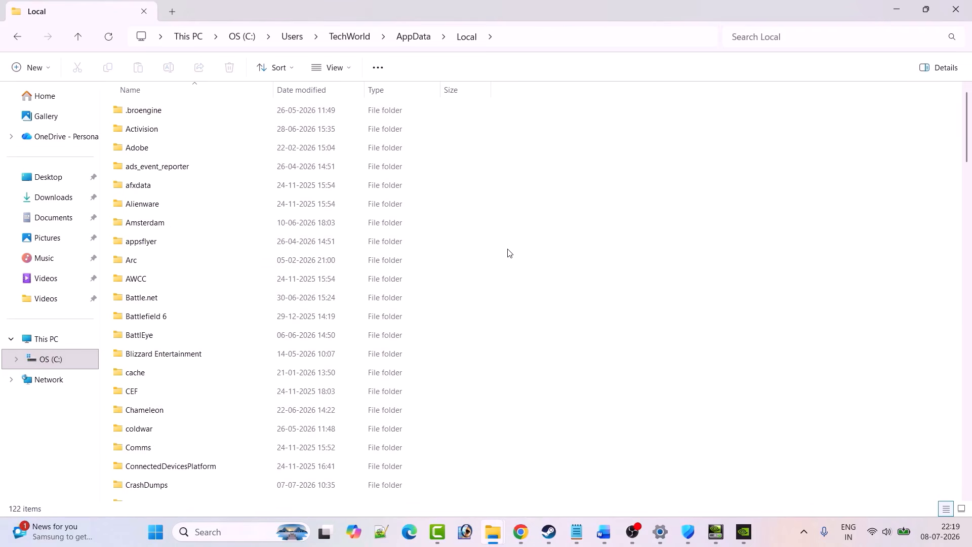
Step: Locate the HT folder in AppData\Local, open it, and return to the Local folder
key(h)
key(Down)
key(Down)
key(Down)
key(Down)
key(Down)
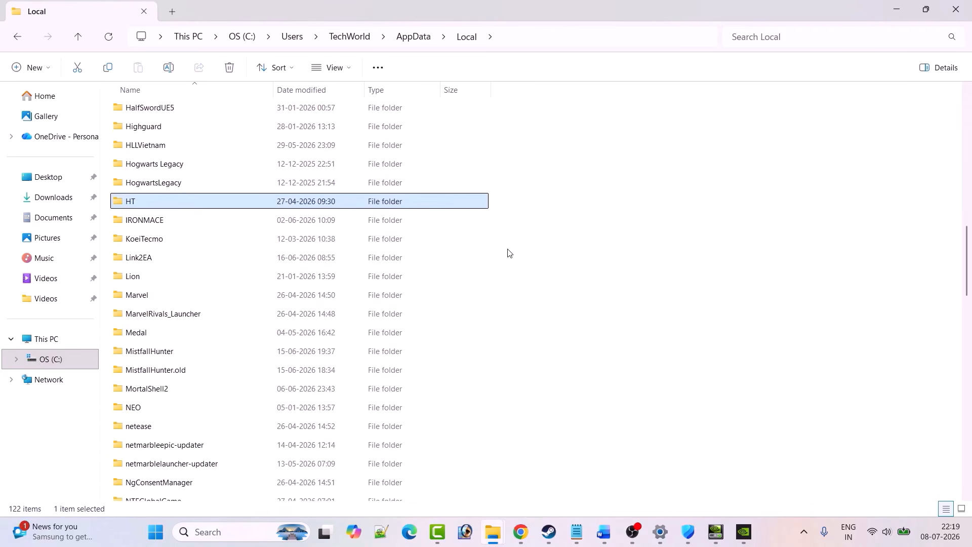
double_click(151, 203)
click(19, 37)
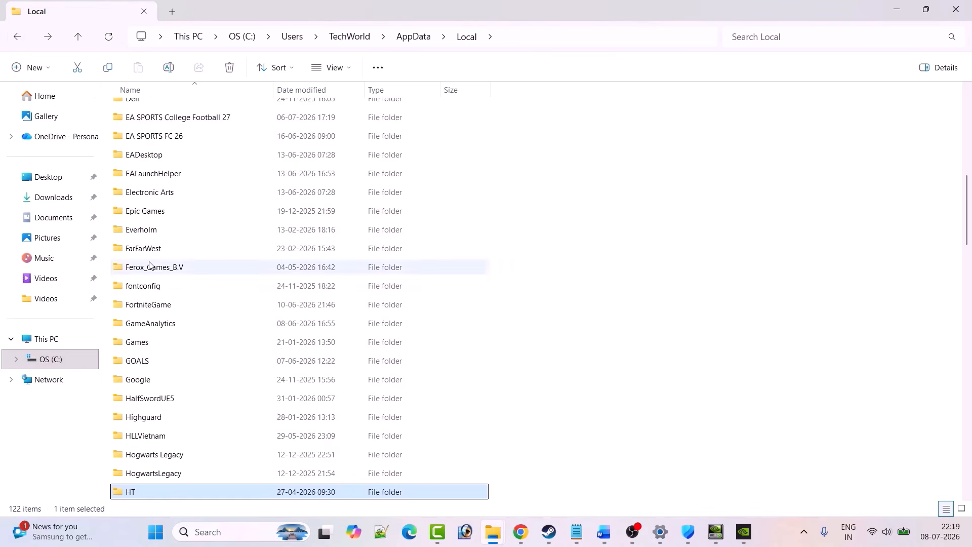
Step: Copy the HT folder to the clipboard, and delete it from AppData\Local
scroll(173, 345, down, 2)
right_click(143, 380)
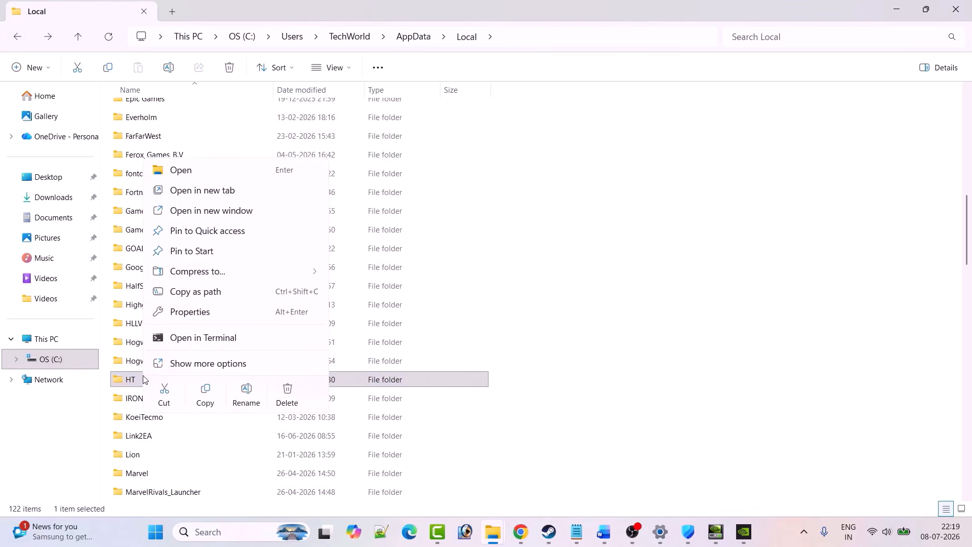
click(206, 394)
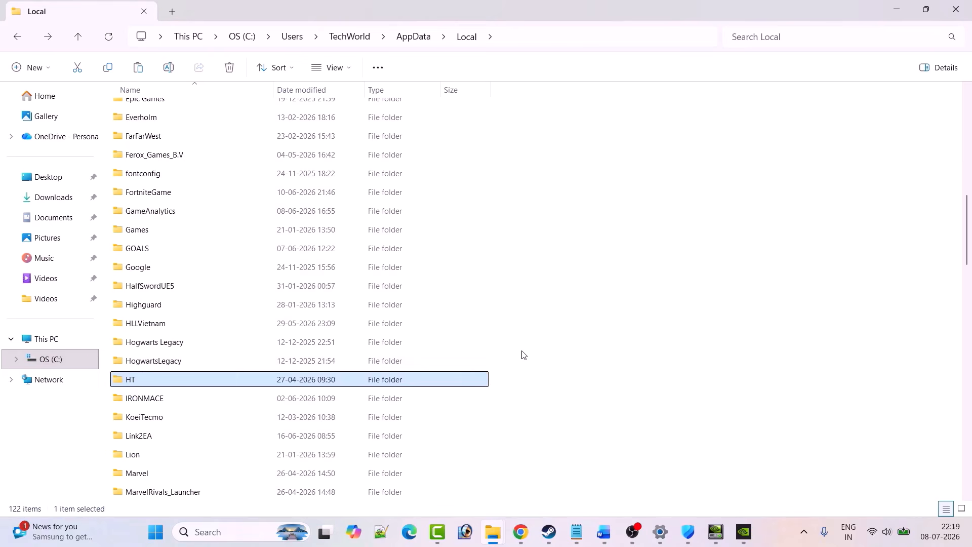
scroll(523, 354, down, 1)
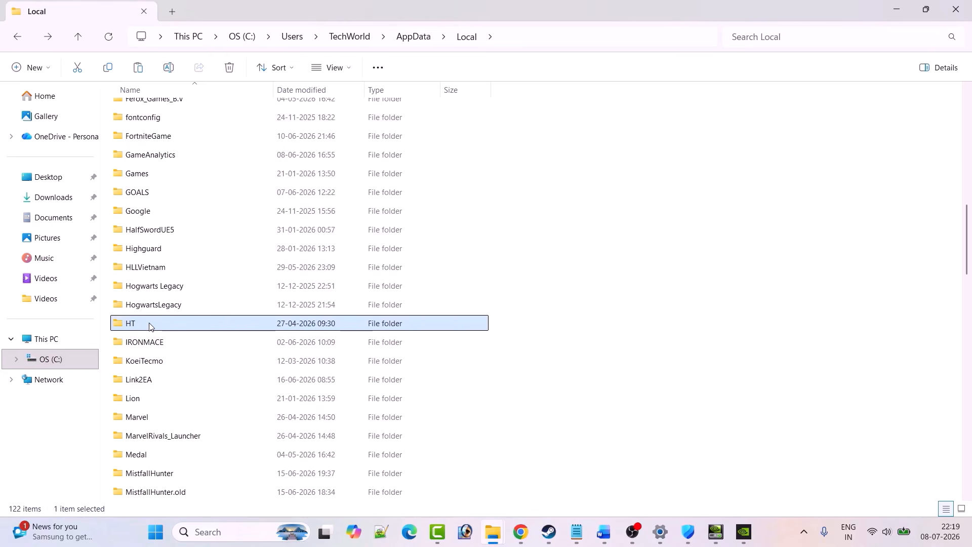
right_click(178, 326)
click(338, 347)
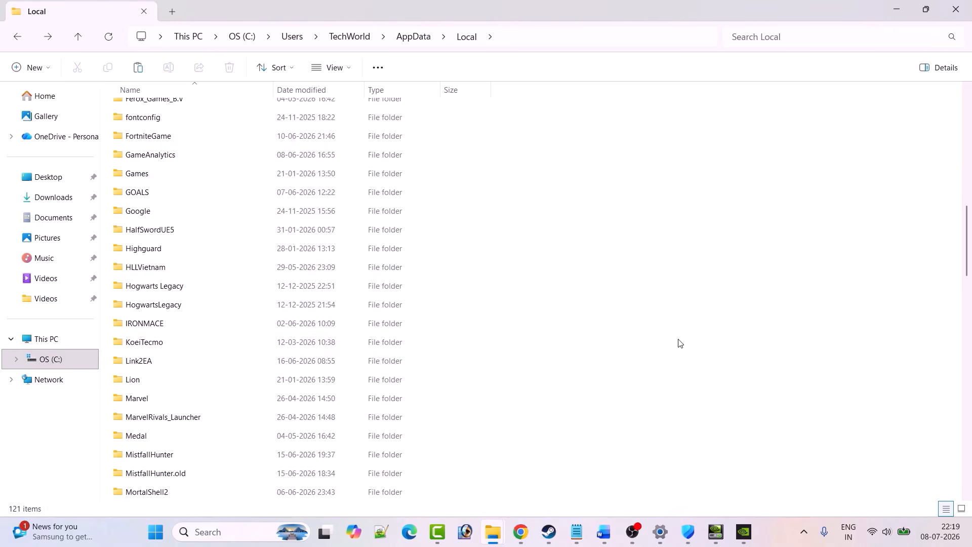
Step: Switch to NTE's library page in Steam, and return to the Word document for Fix 13
click(549, 532)
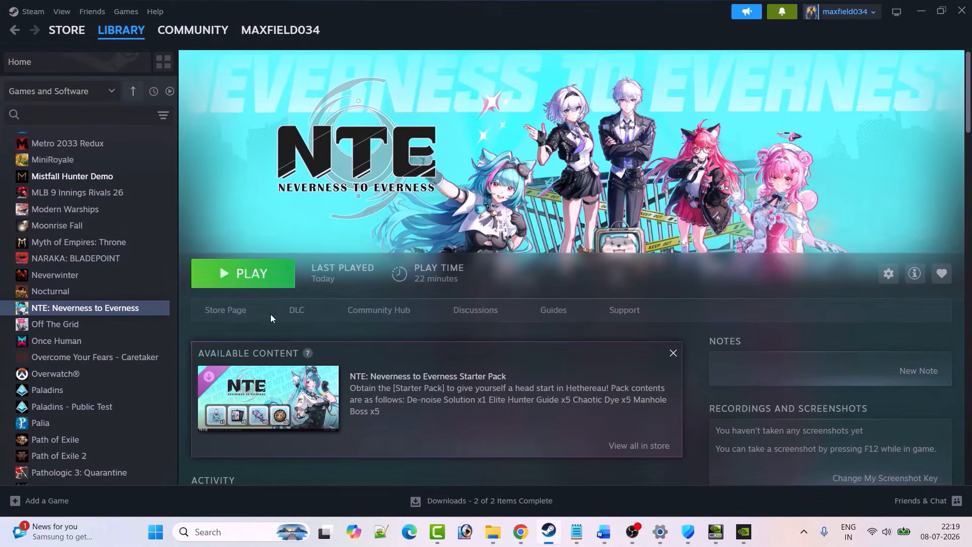
click(604, 532)
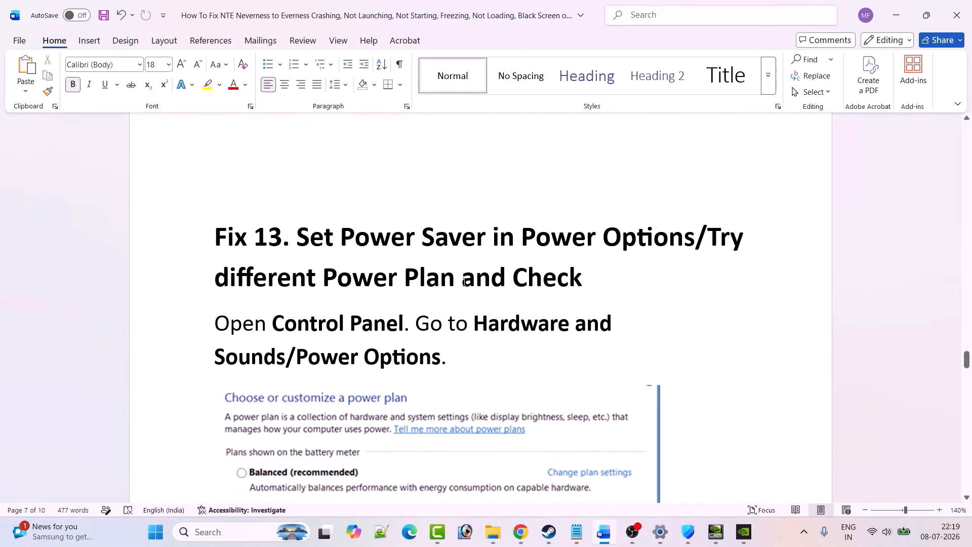
scroll(526, 283, down, 2)
Step: Open Control Panel by searching for "control panel", and show the Power Options page under Hardware and Sound
click(218, 529)
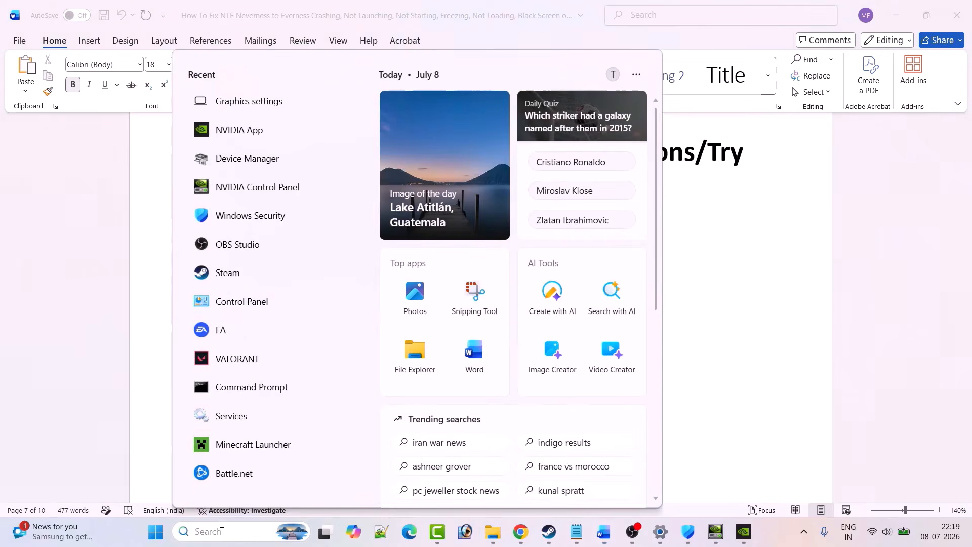
text(control )
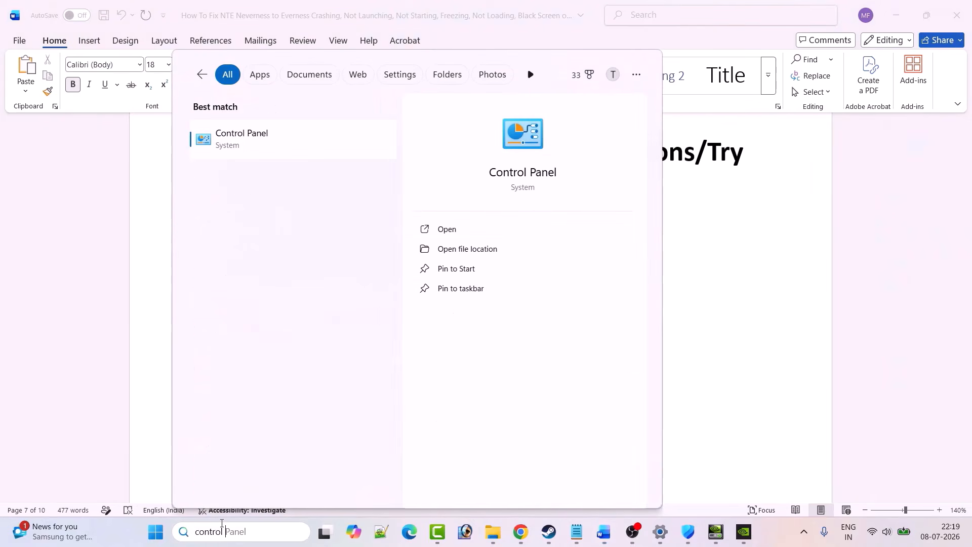
text(panel)
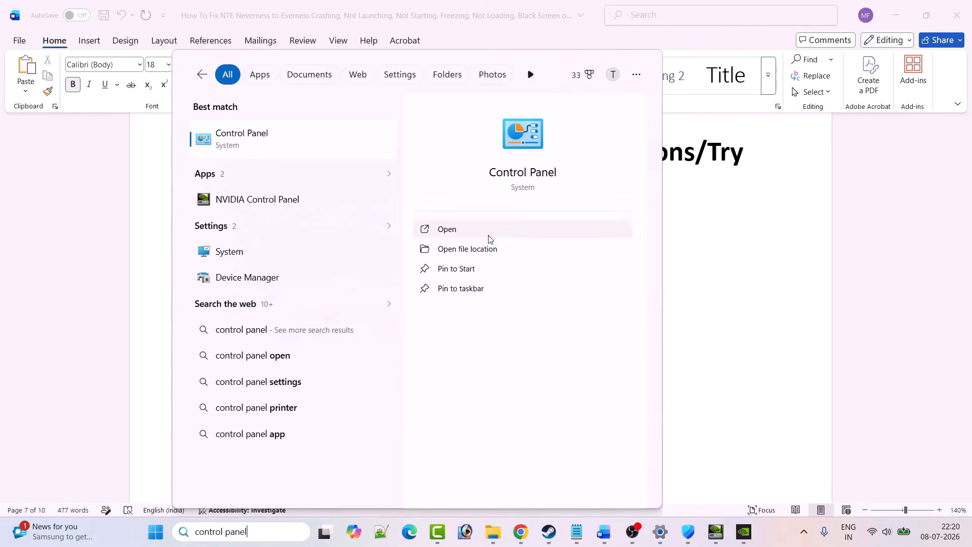
click(445, 229)
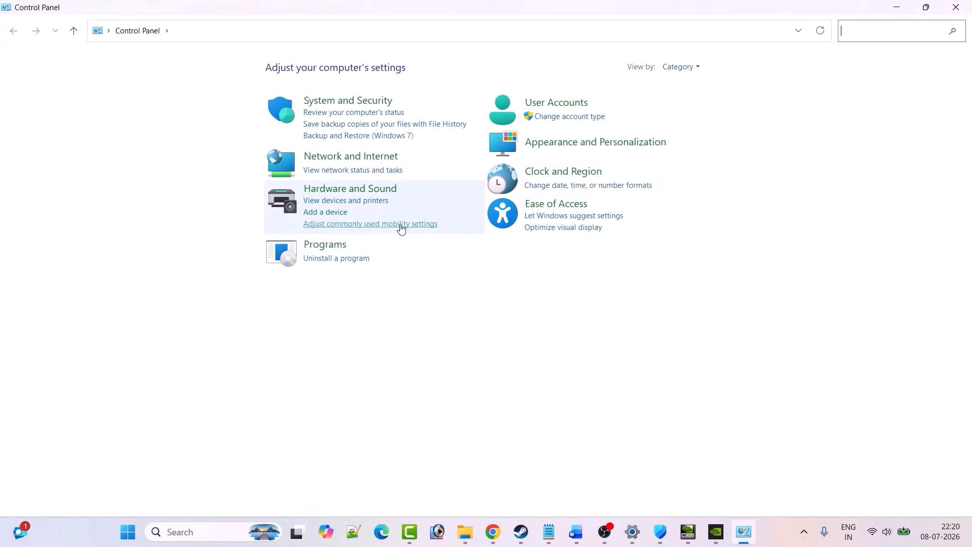
click(355, 191)
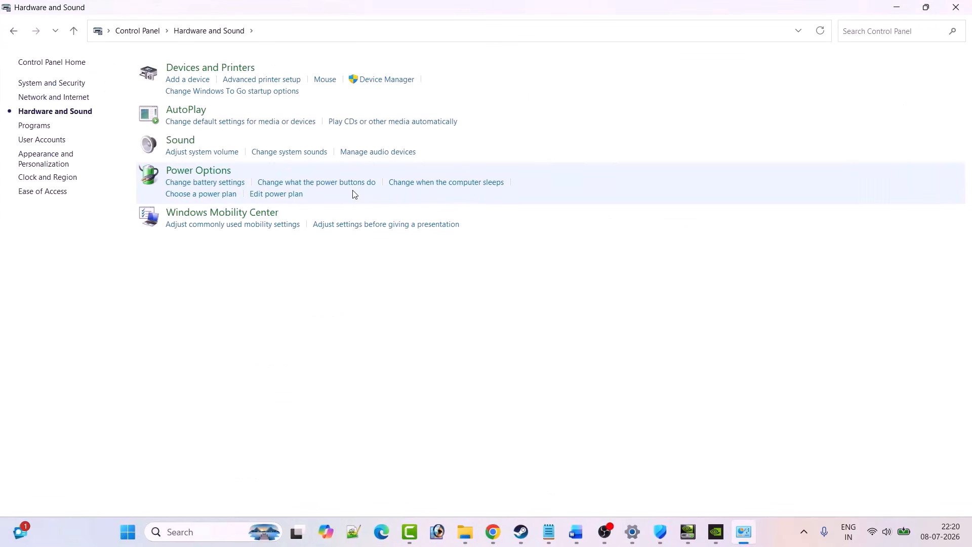
click(195, 172)
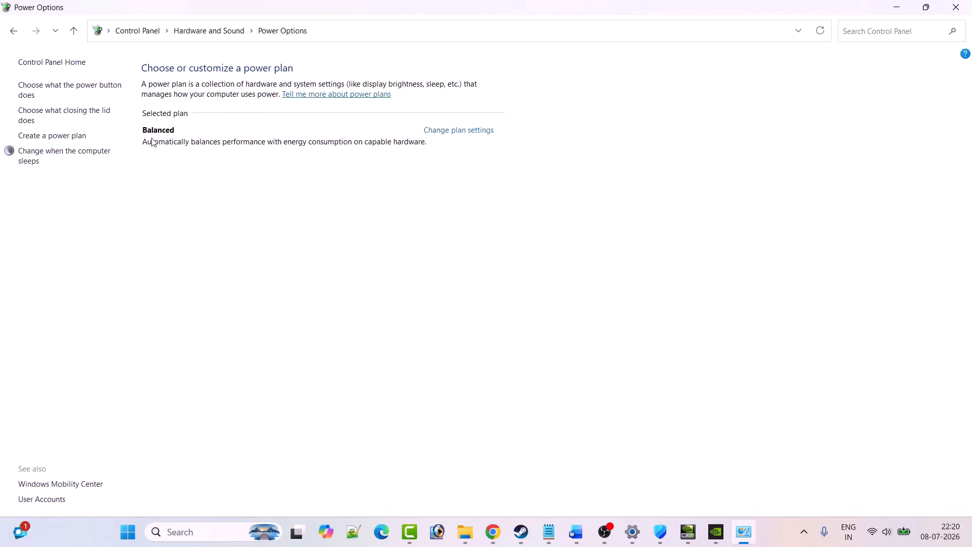
Step: Return to the Word document, review the power plan illustration for Fix 13, and go to Fix 14
key(alt+Tab)
scroll(429, 320, down, 3)
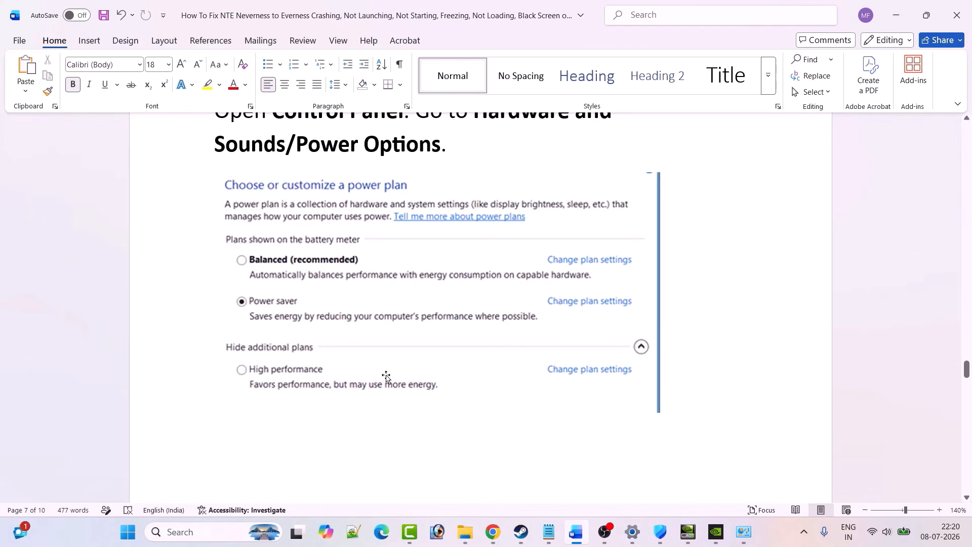
scroll(386, 375, up, 1)
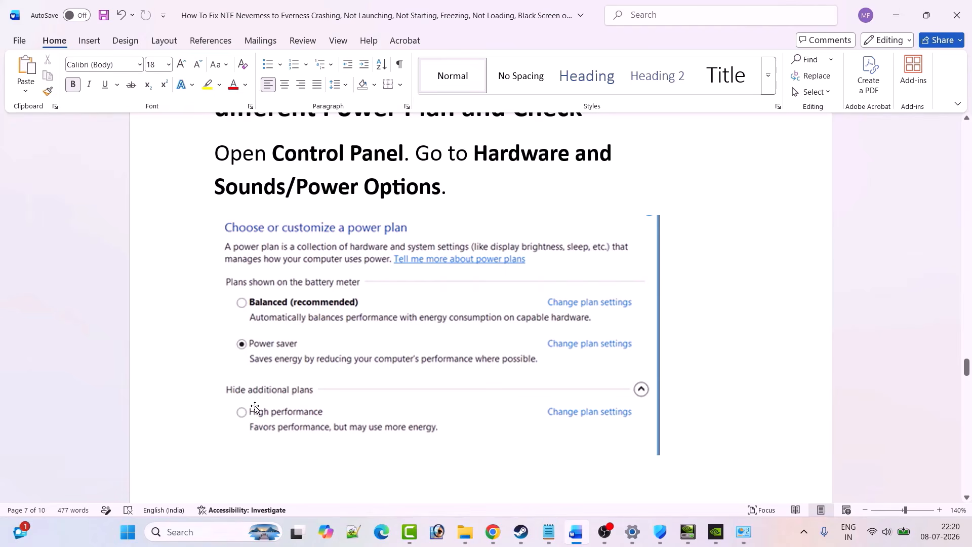
scroll(503, 368, down, 6)
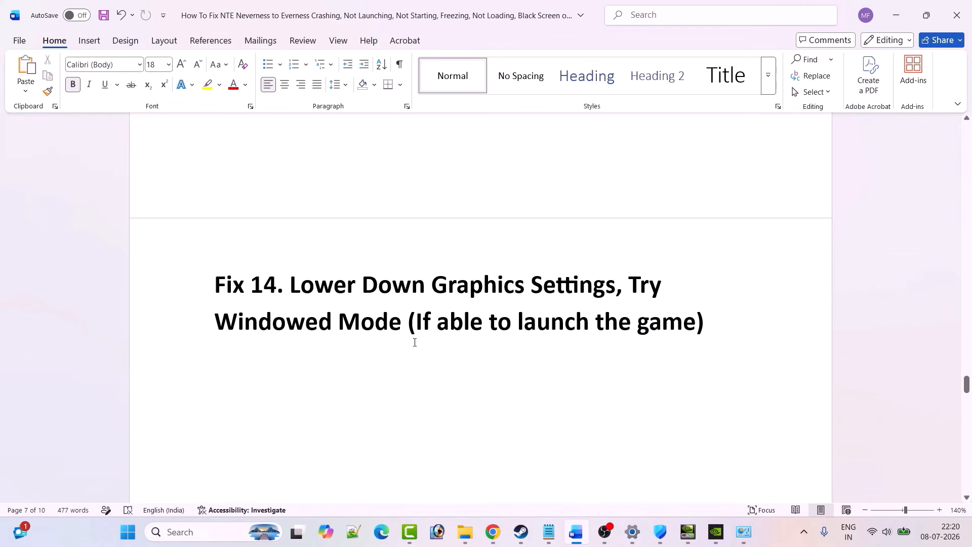
Step: Launch NTE: Neverness to Everness from Steam, enter the game world, and open the in-game Graphics settings
click(532, 531)
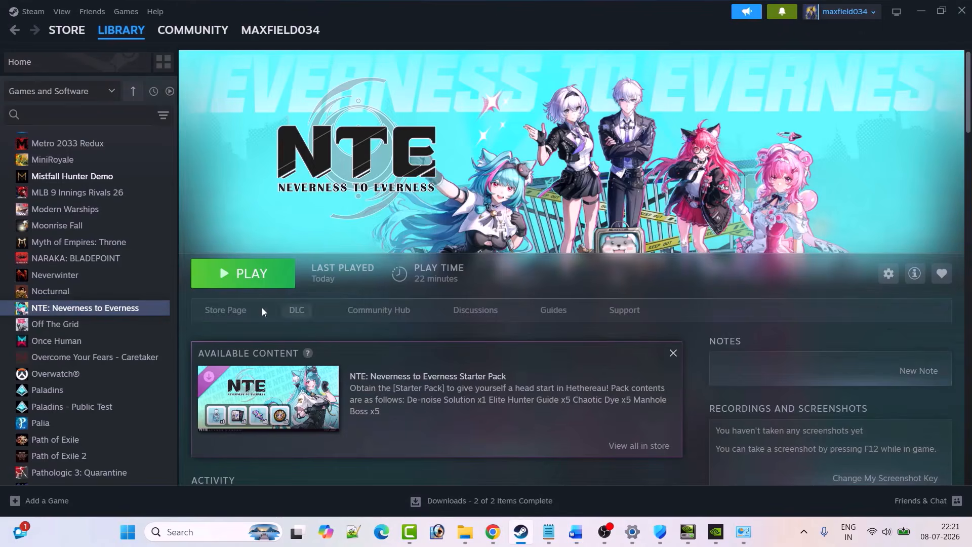
click(254, 281)
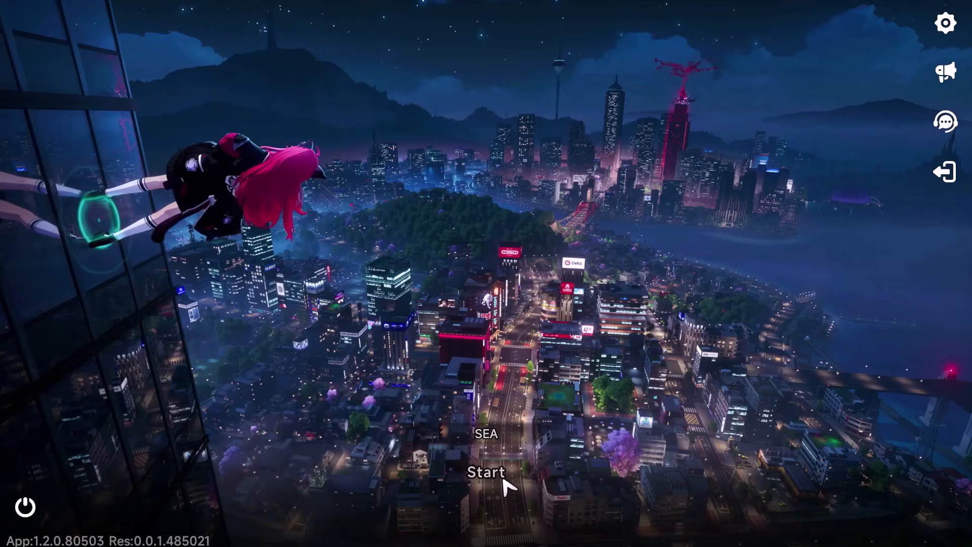
click(503, 478)
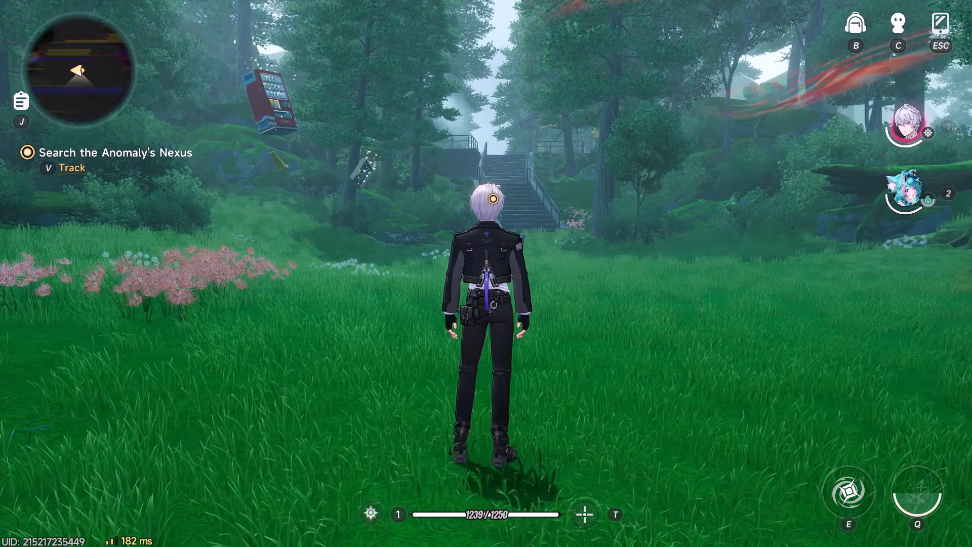
key(Escape)
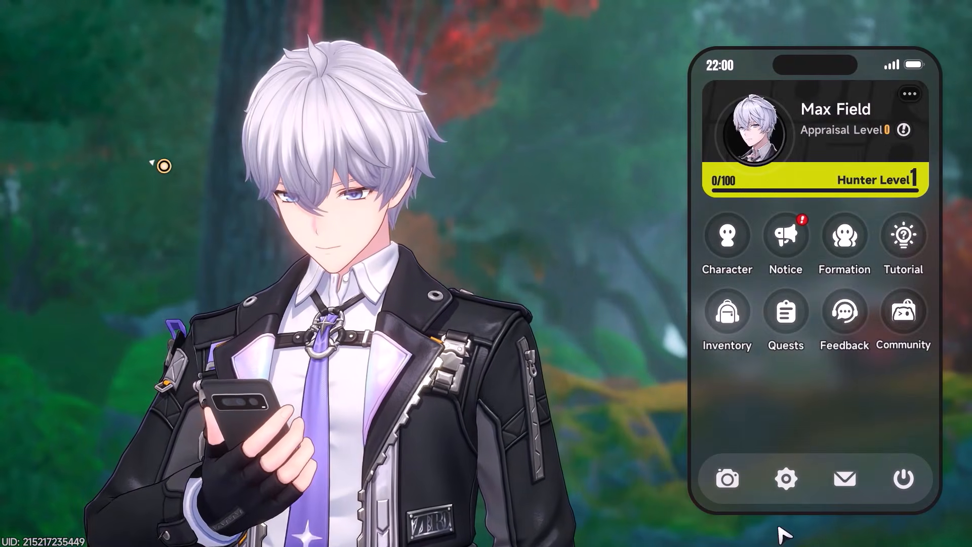
click(786, 485)
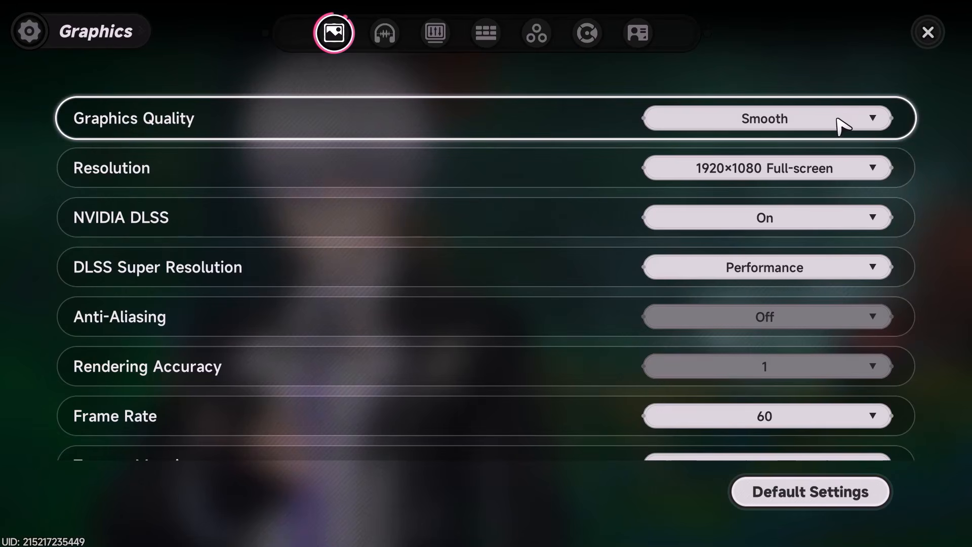
Step: Review the available options for Graphics Quality, Resolution and Frame Rate without changing them
click(854, 121)
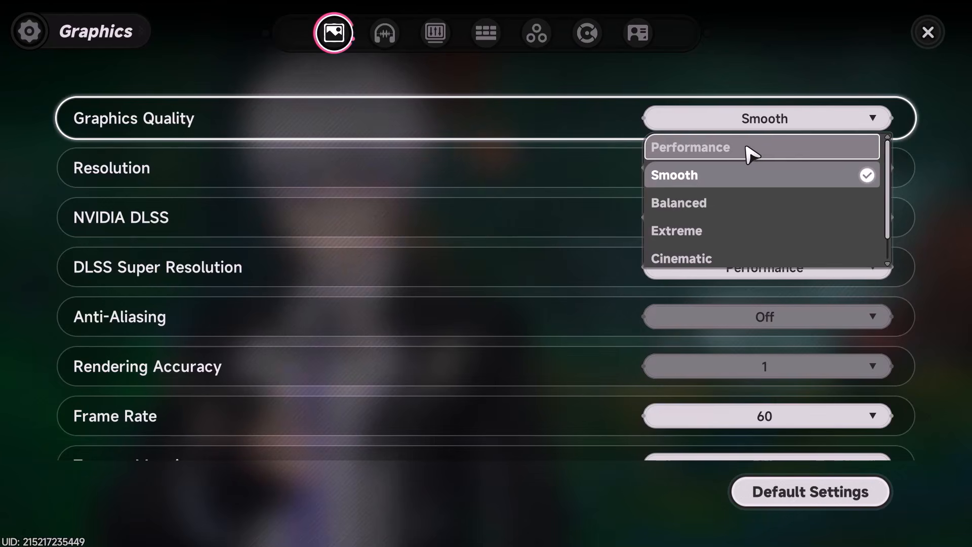
click(954, 255)
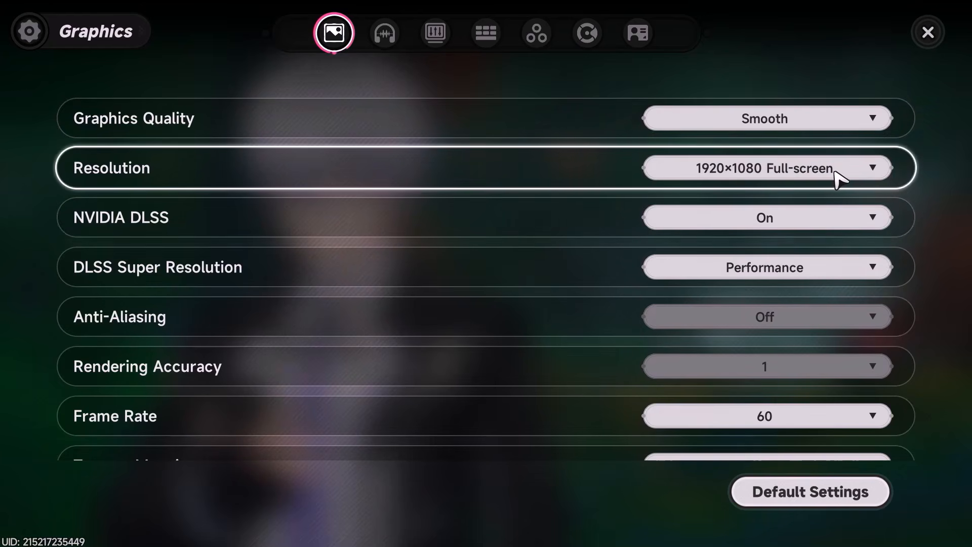
click(786, 171)
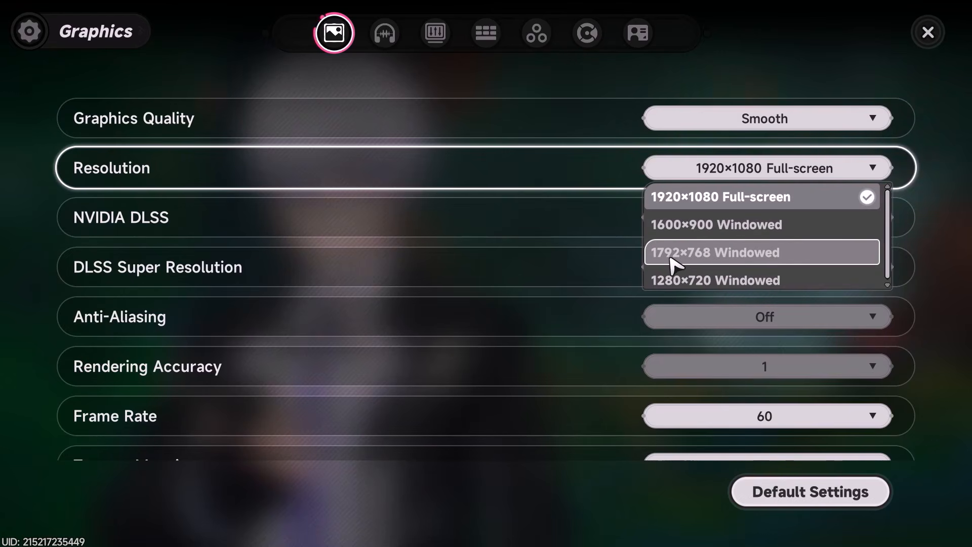
scroll(951, 309, down, 2)
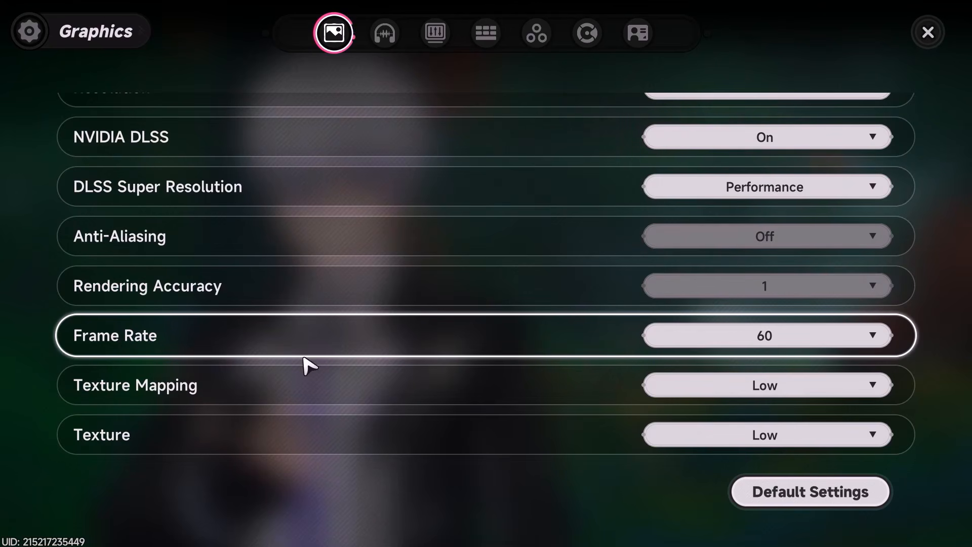
click(807, 344)
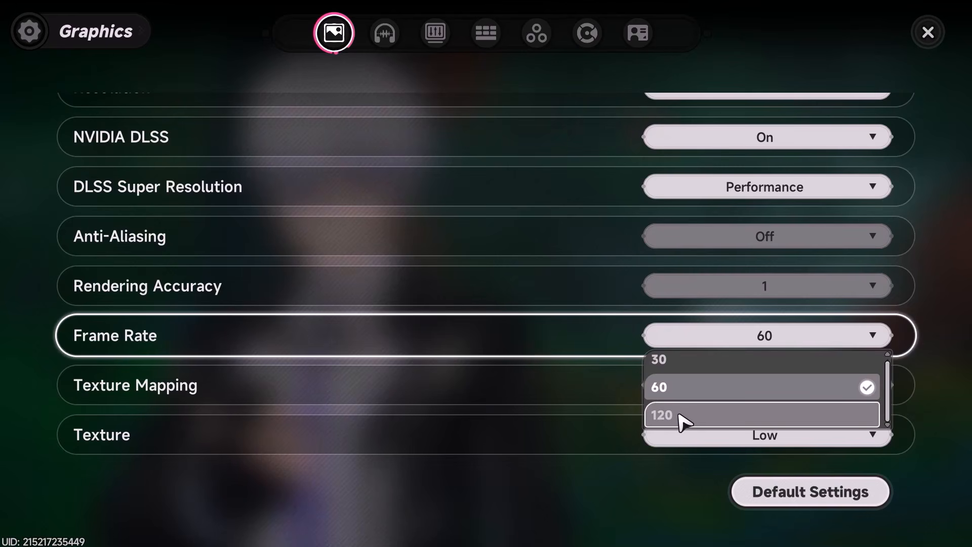
click(17, 380)
Step: Review the available quality levels for Texture Mapping, Texture and Post-Processing without changing them
scroll(293, 363, down, 4)
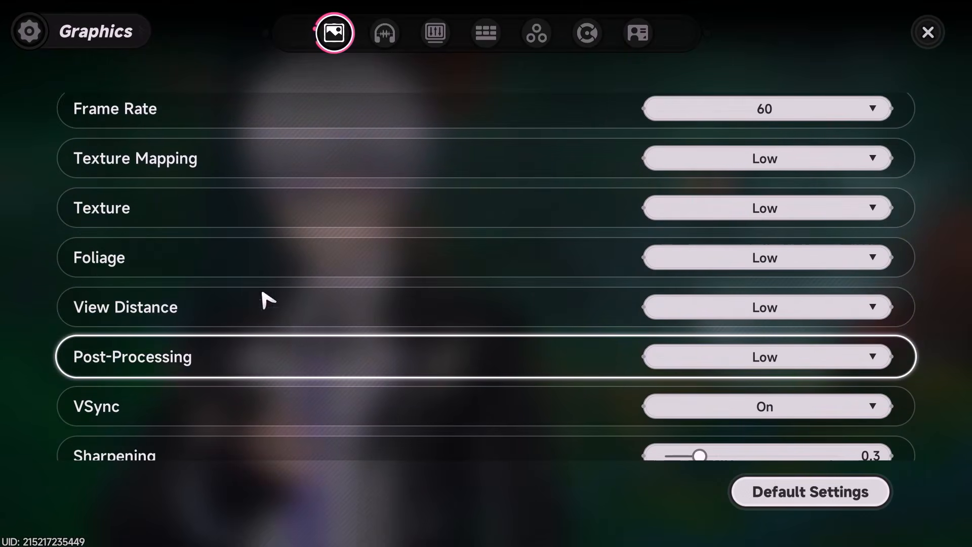
scroll(289, 362, up, 4)
scroll(289, 362, down, 4)
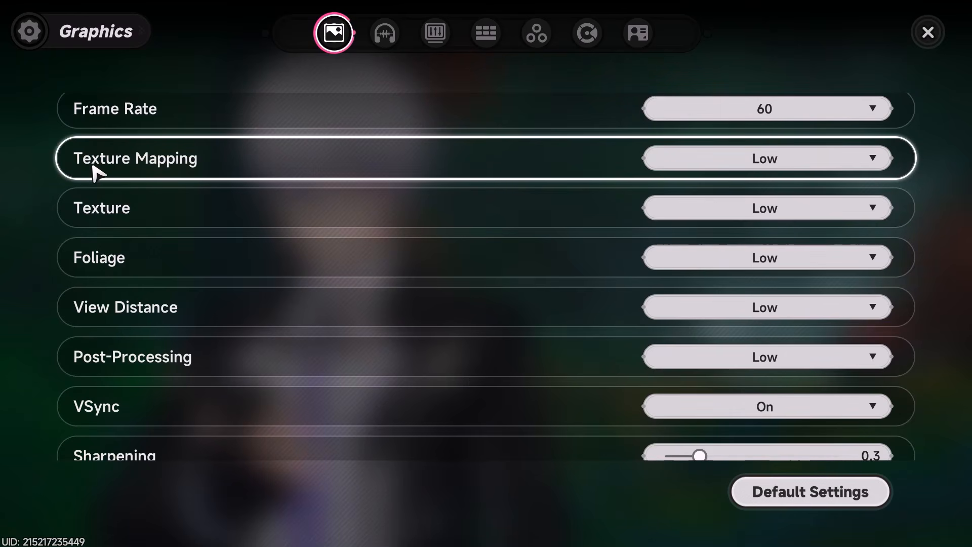
click(785, 161)
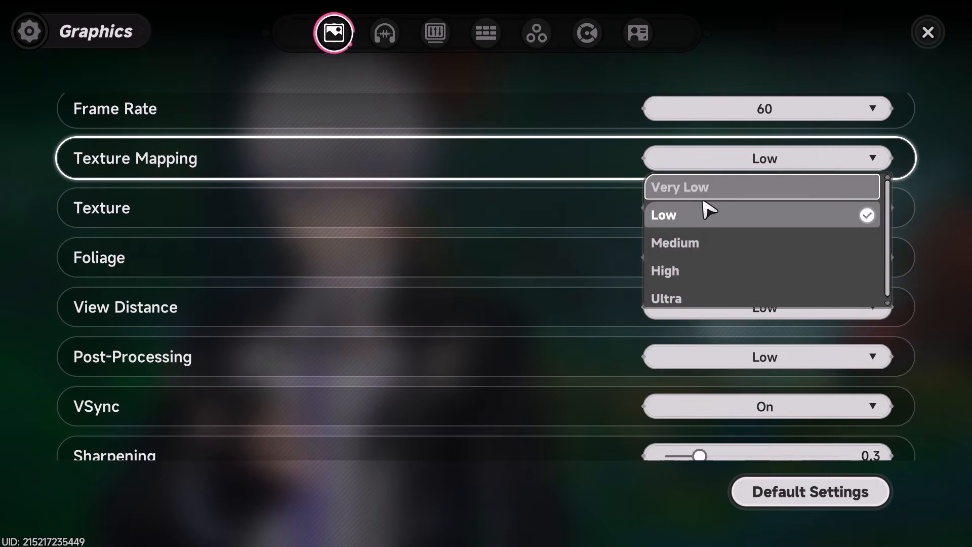
click(734, 164)
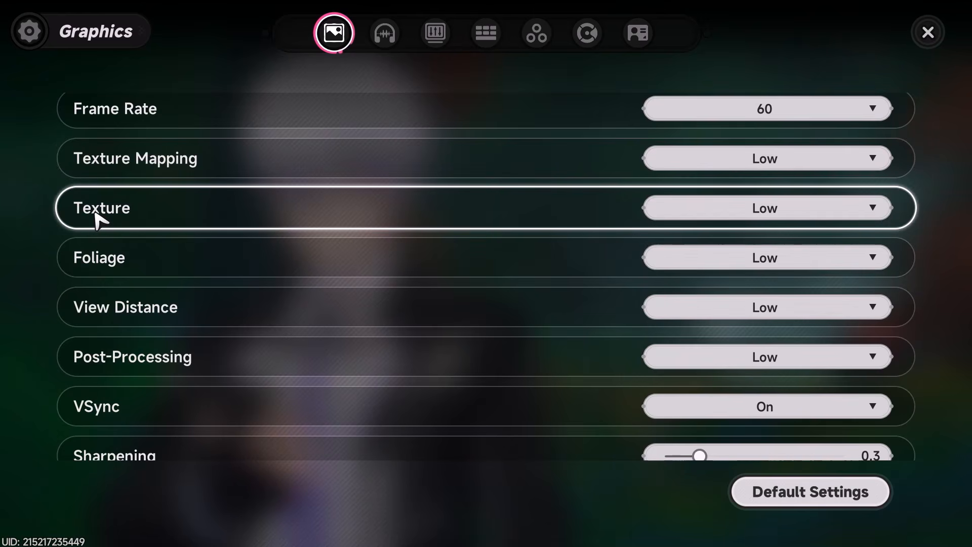
click(782, 214)
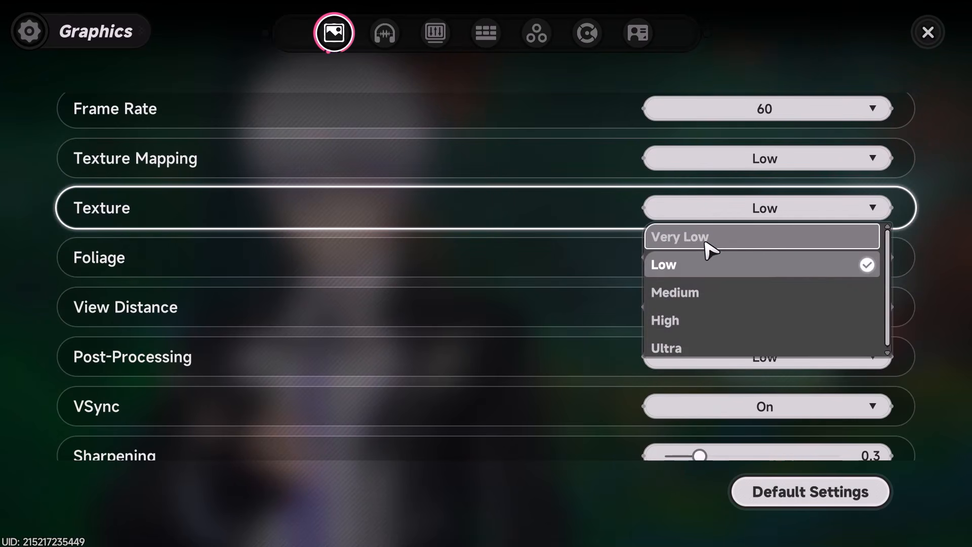
click(4, 256)
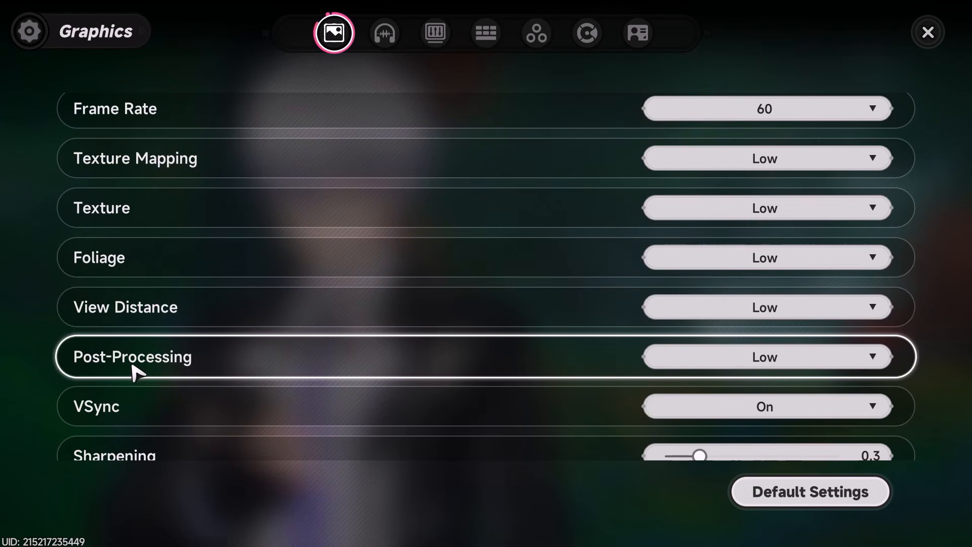
click(689, 360)
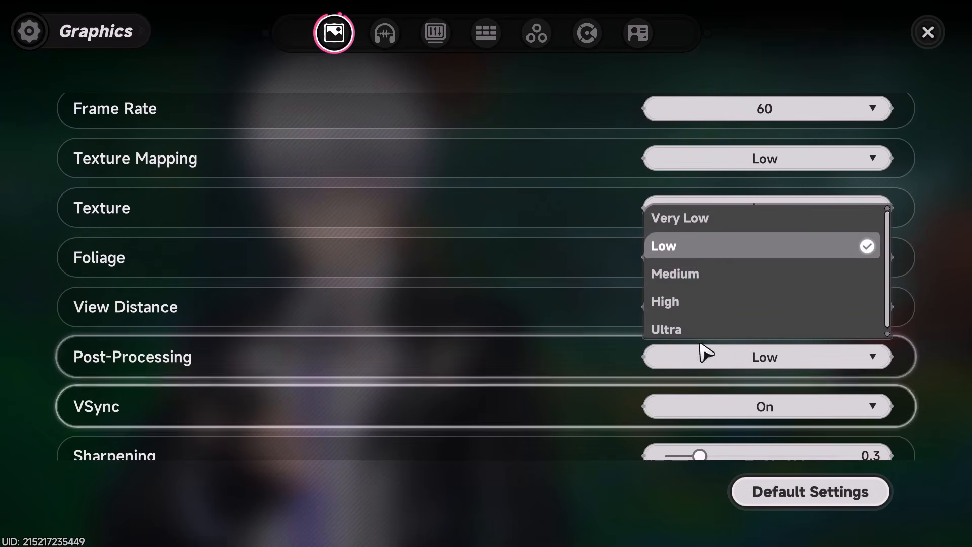
click(47, 352)
Step: Set Motion Blur to Off in the Graphics settings
scroll(328, 373, down, 1)
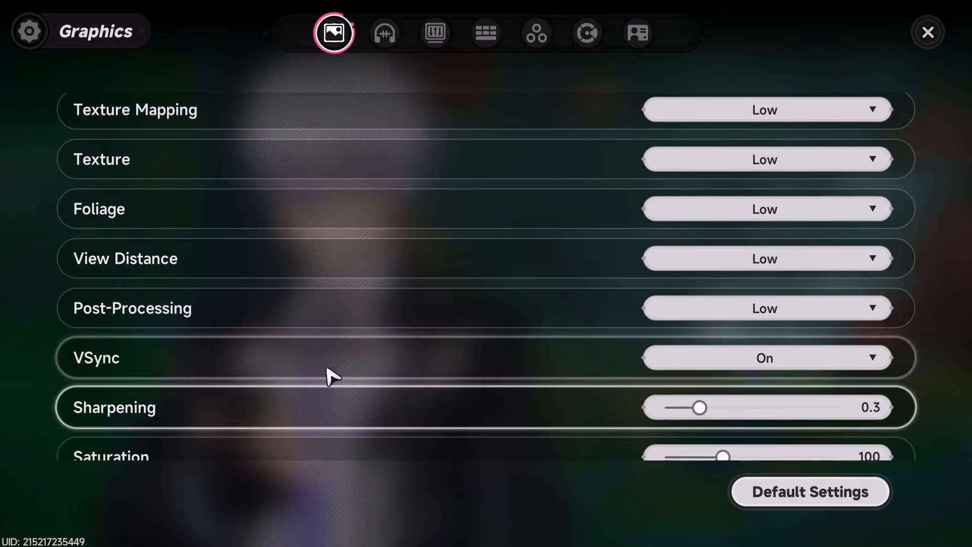
scroll(326, 366, down, 1)
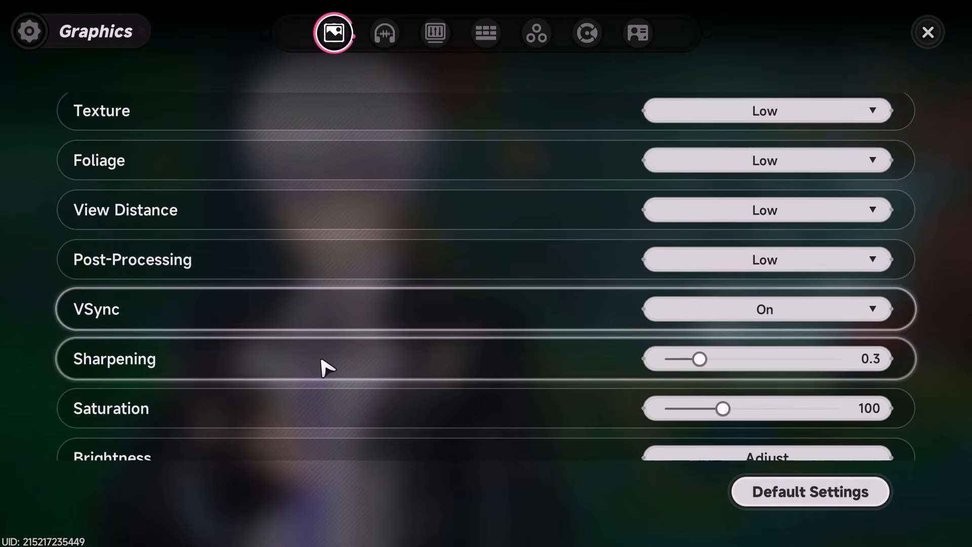
scroll(327, 367, down, 2)
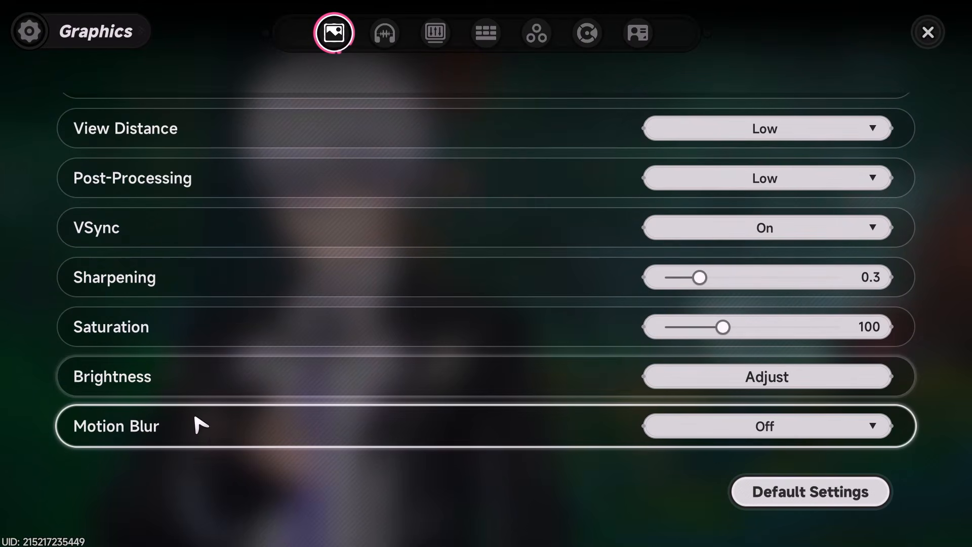
click(779, 436)
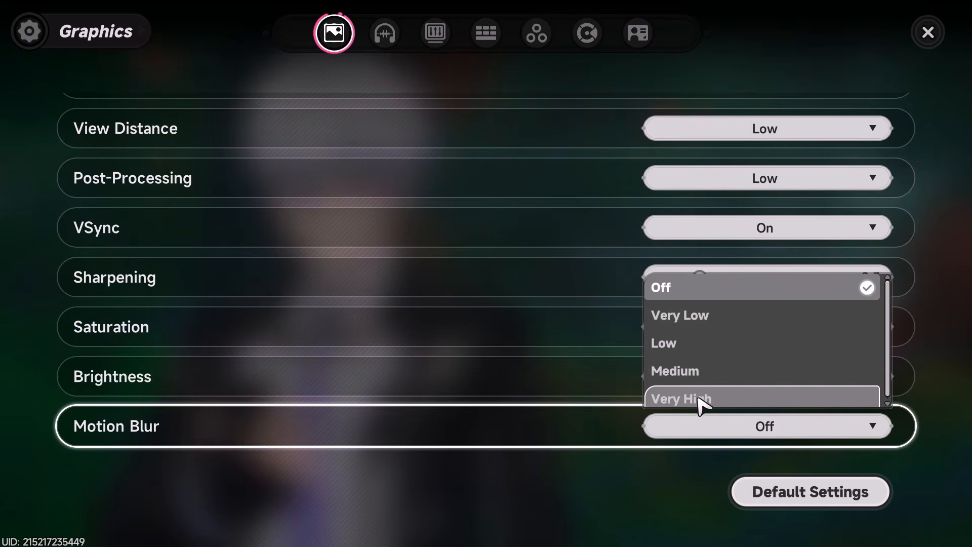
click(737, 298)
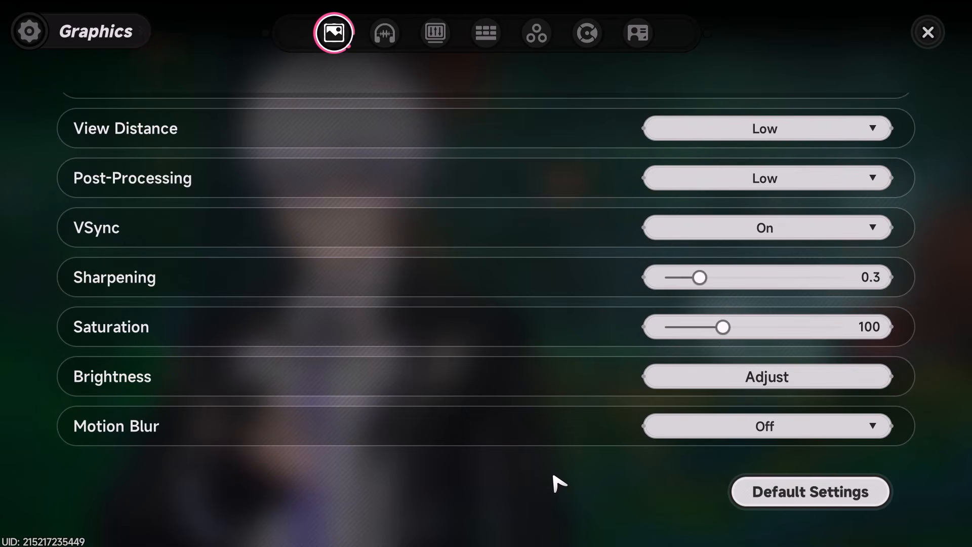
Step: Switch to Steam and stop the running NTE: Neverness to Everness game
key(alt+Tab)
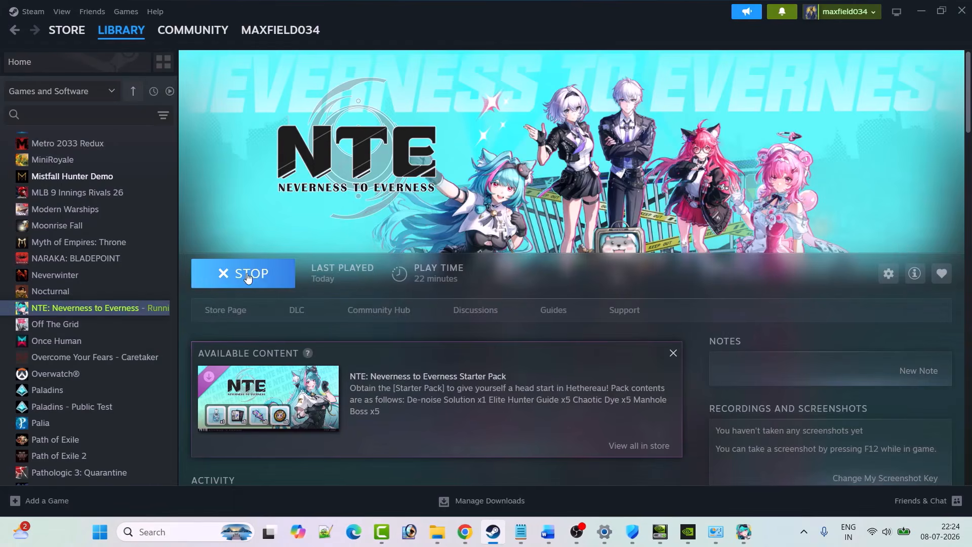
click(245, 274)
click(466, 296)
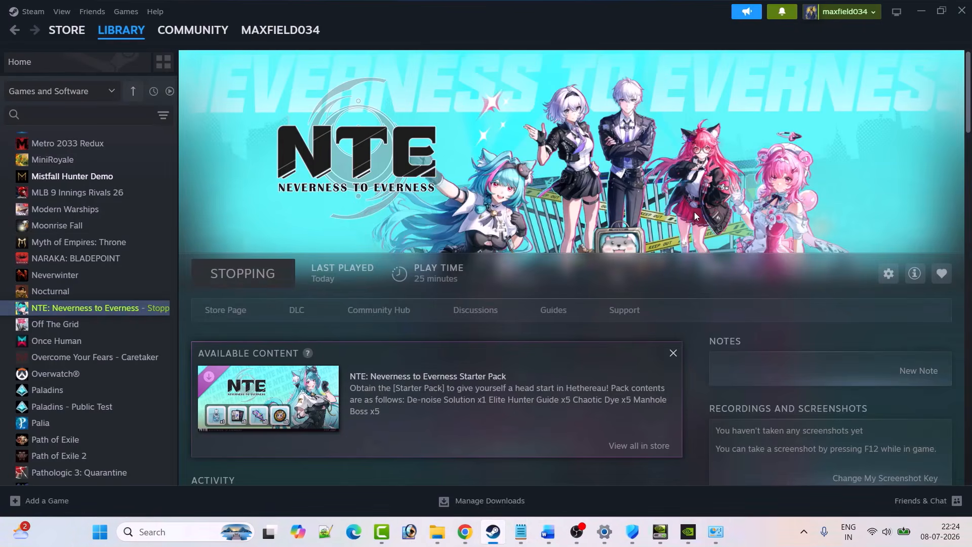
key(alt+Tab)
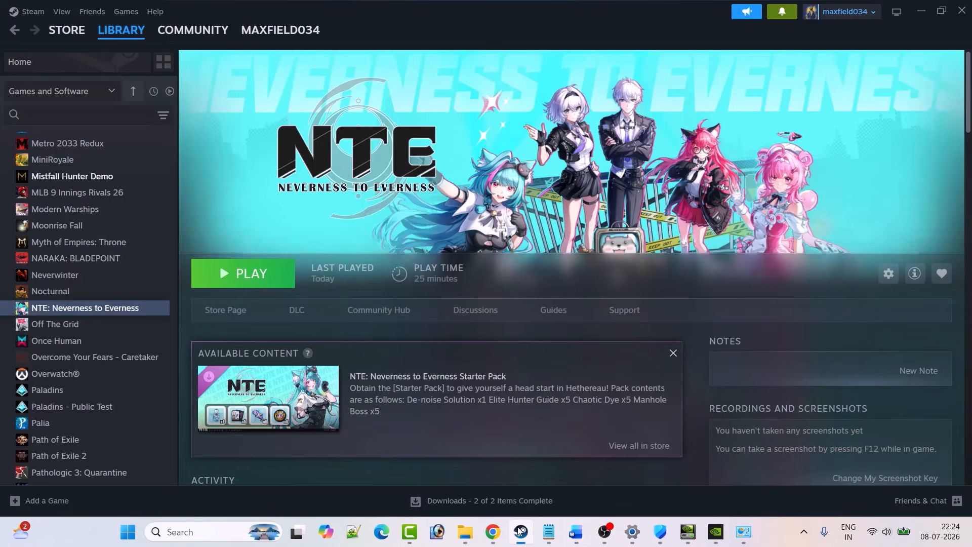
Step: Open the Steam properties of NTE: Neverness to Everness, toggle the in-game Steam Overlay off and back on, and close the properties
click(521, 531)
mouse_move(121, 31)
right_click(111, 309)
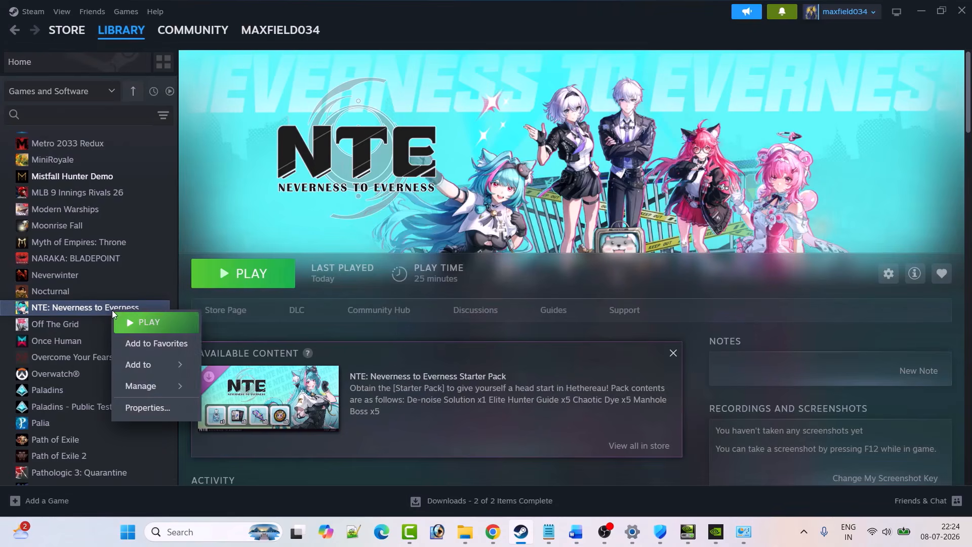
click(161, 406)
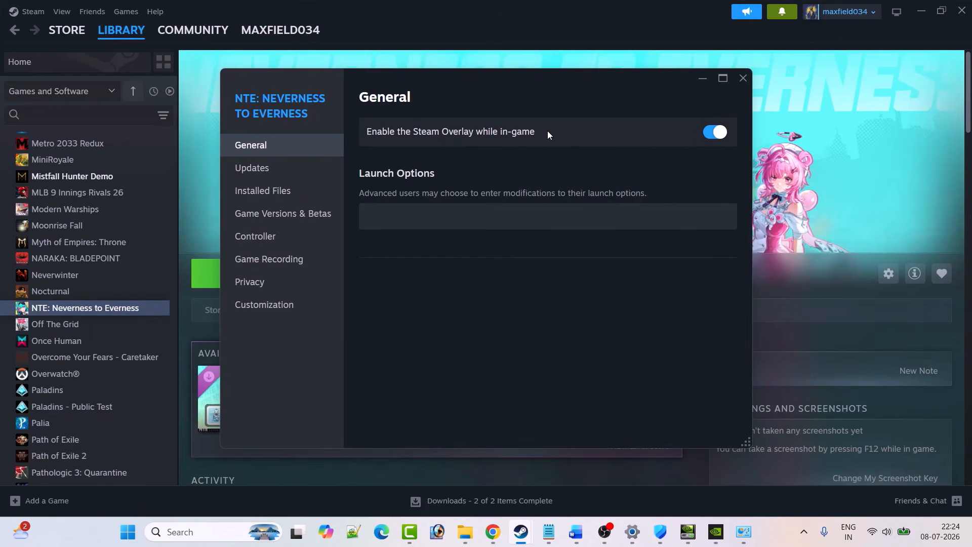
click(709, 134)
click(722, 133)
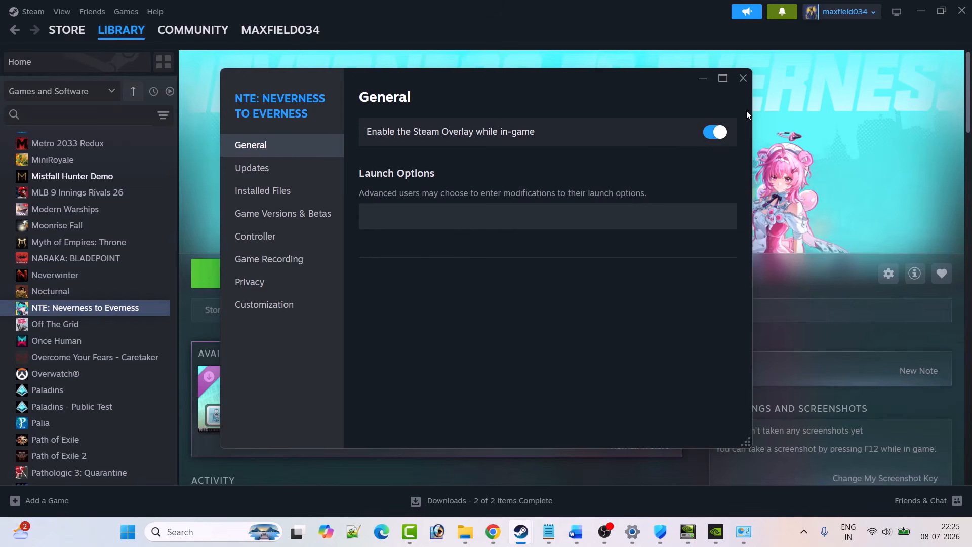
click(743, 78)
Step: Return to the Word document, read Fix 15 on disabling overlays, and go to Fix 16
click(576, 531)
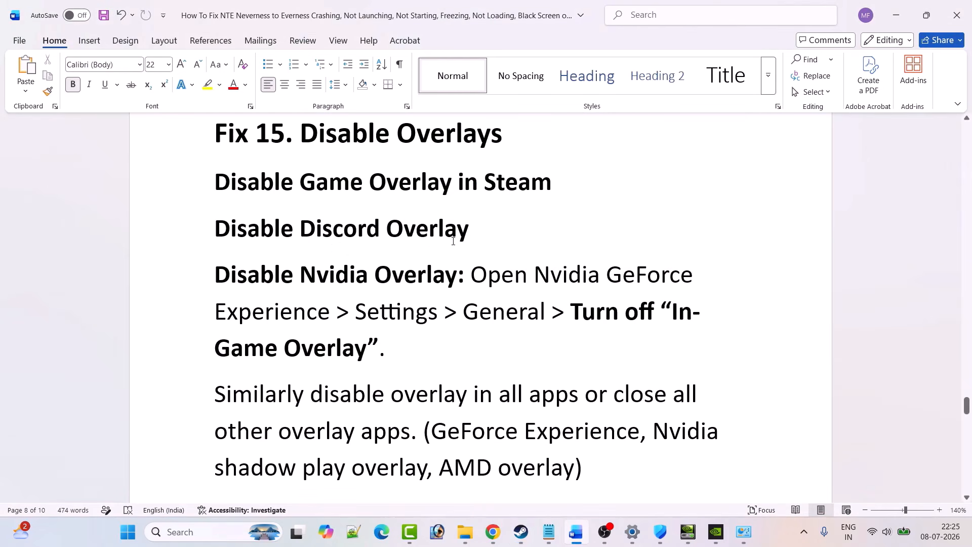
scroll(359, 237, down, 2)
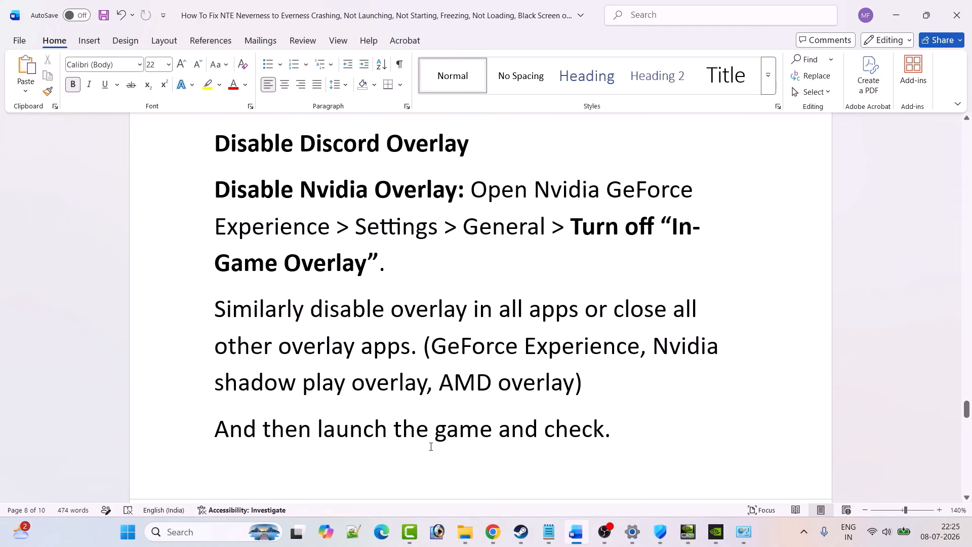
scroll(481, 365, down, 10)
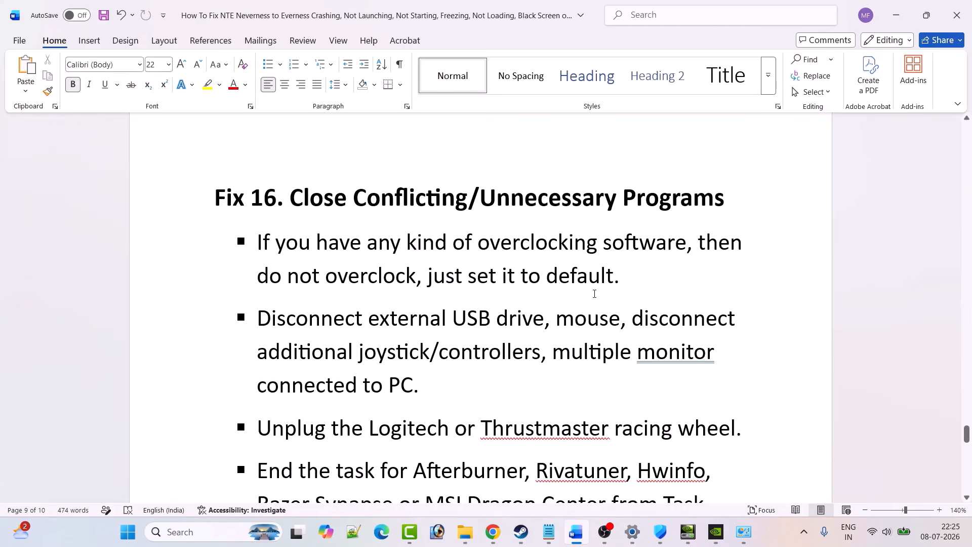
Step: Read the Fix 16 instructions on closing conflicting or unnecessary programs, and go to Fix 17
scroll(595, 294, down, 1)
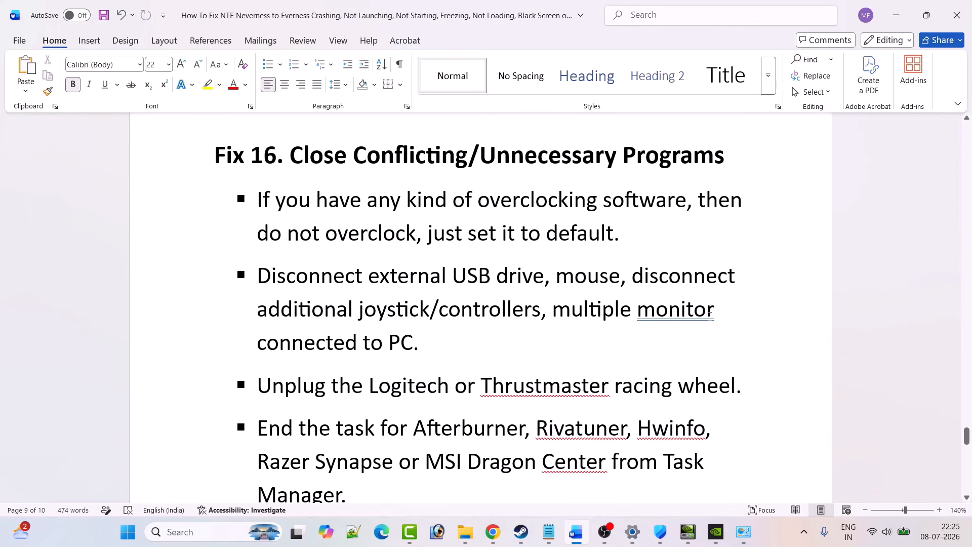
scroll(388, 327, down, 3)
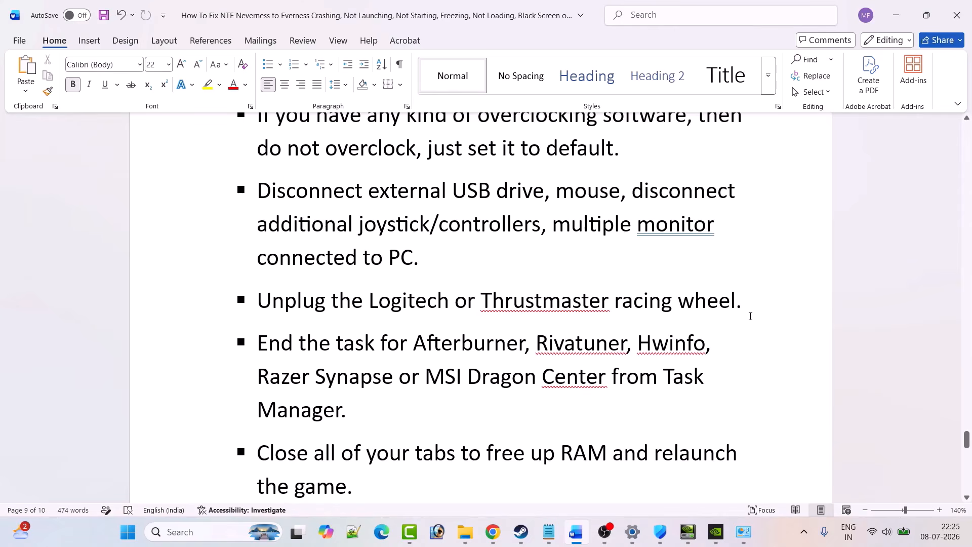
scroll(749, 315, down, 1)
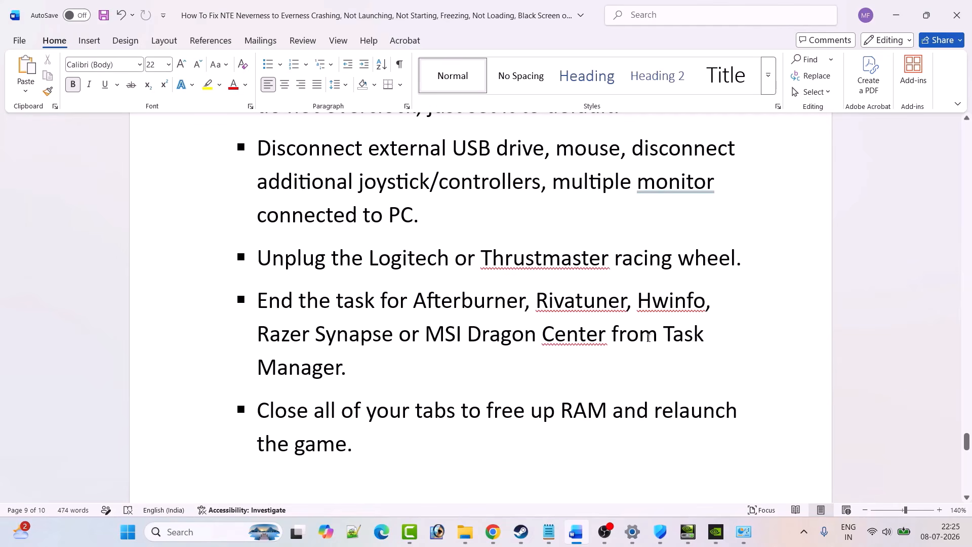
scroll(295, 331, down, 2)
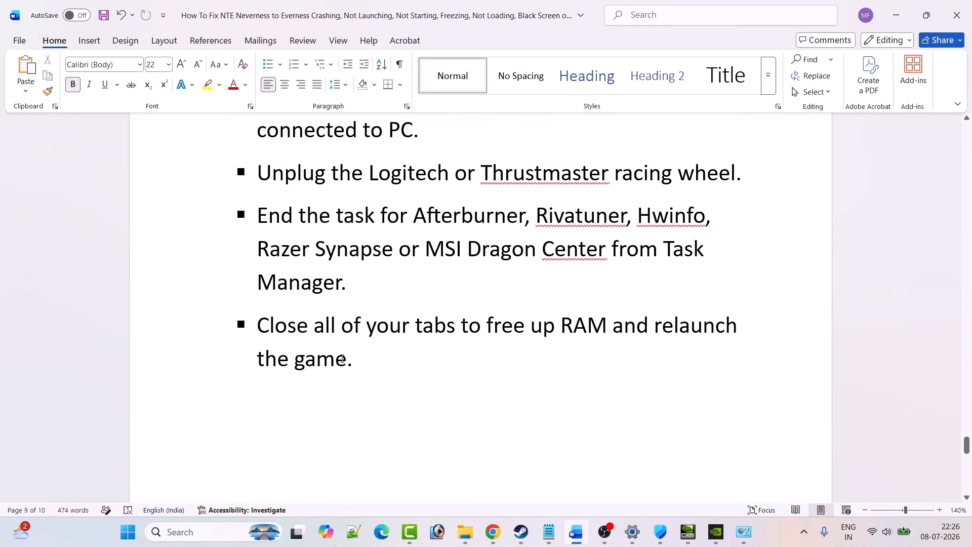
scroll(491, 350, down, 8)
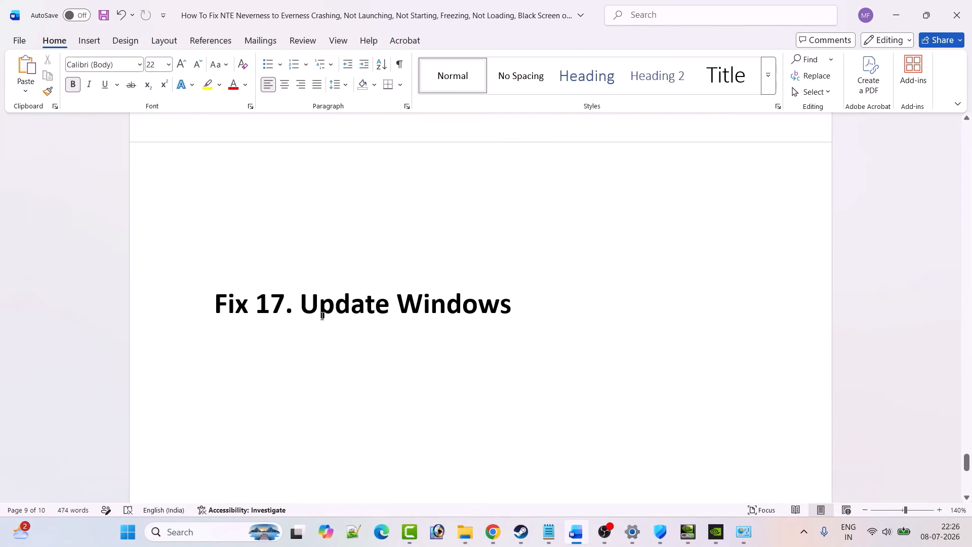
Step: Open Windows Update in the Settings app and check for updates
click(128, 532)
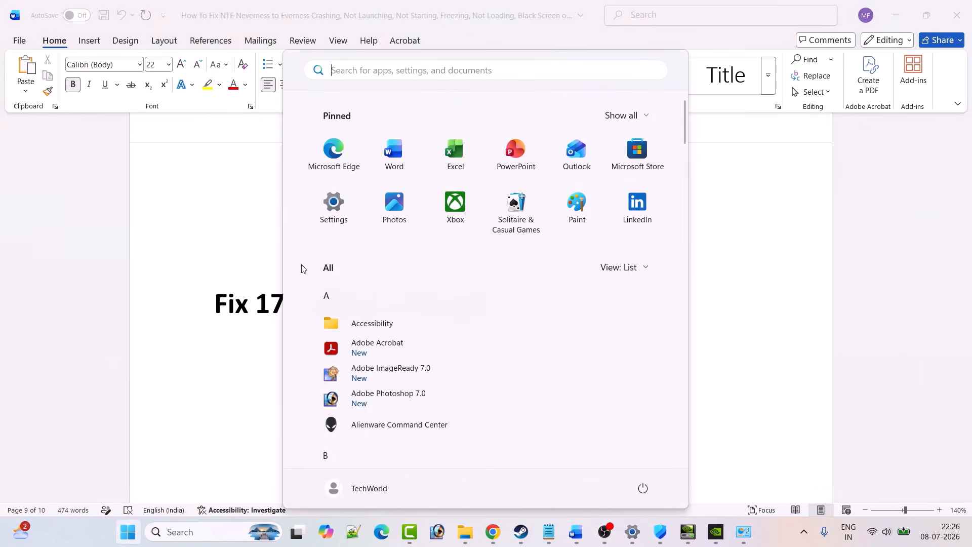
click(330, 218)
click(91, 382)
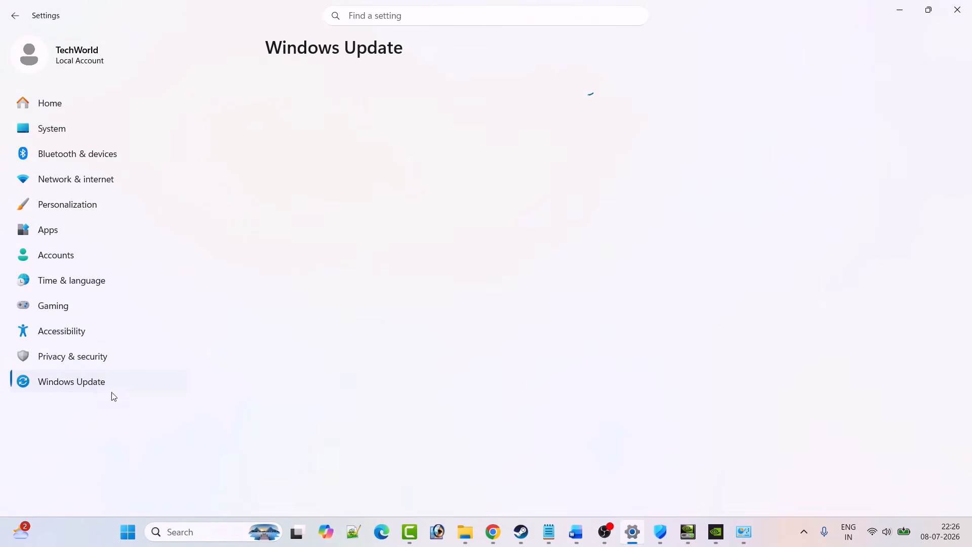
click(864, 119)
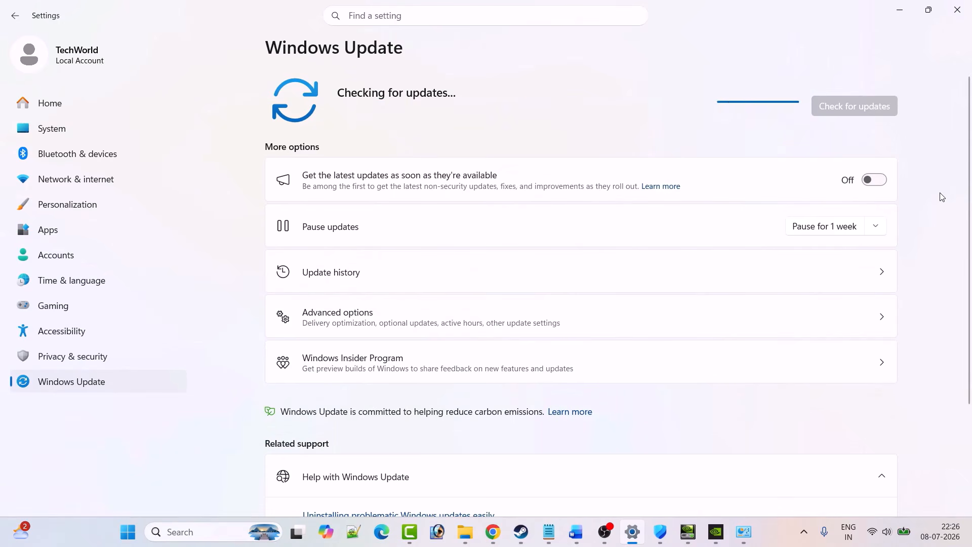
Step: Show the Restart option among the Windows power options, and dismiss it without restarting
key(super)
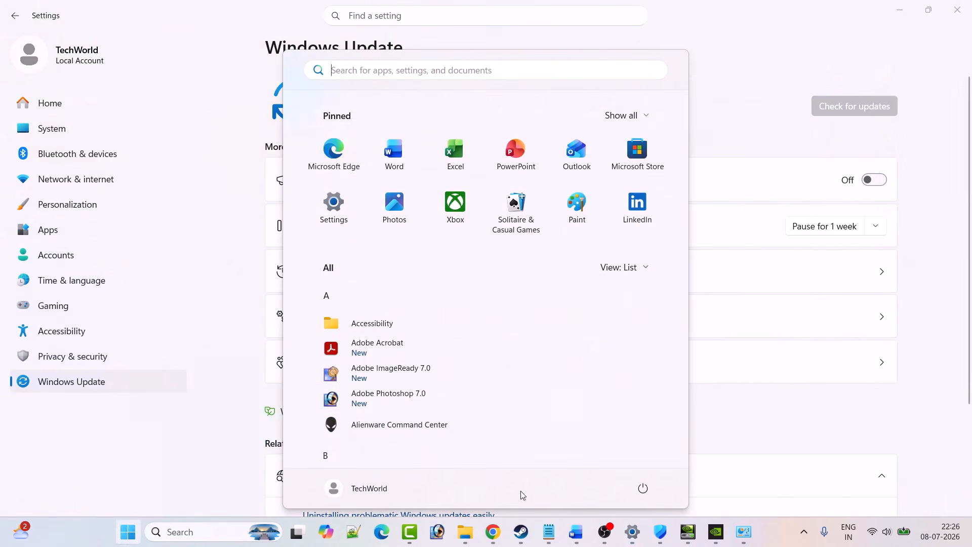
click(643, 488)
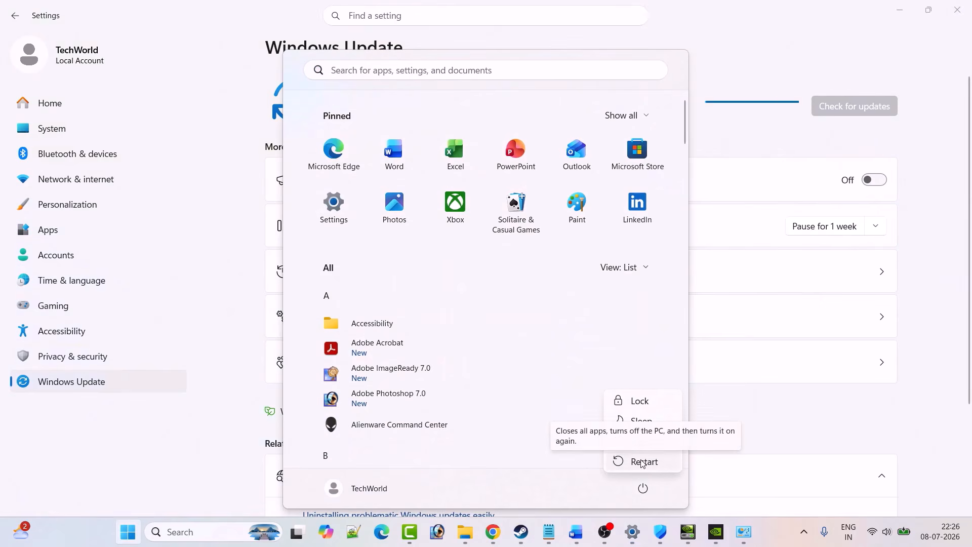
click(824, 417)
Step: Switch to Steam and show the library page of NTE: Neverness to Everness
click(527, 539)
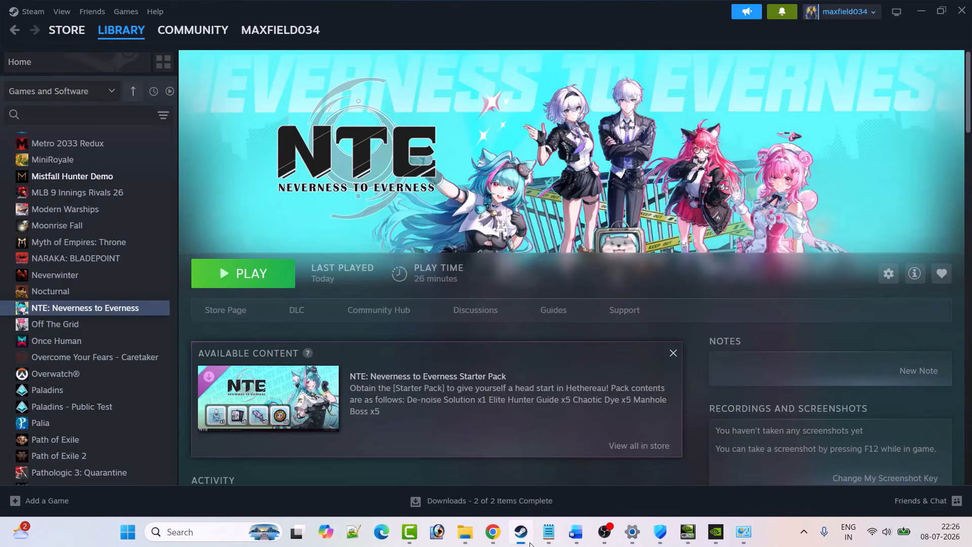
click(528, 541)
click(576, 534)
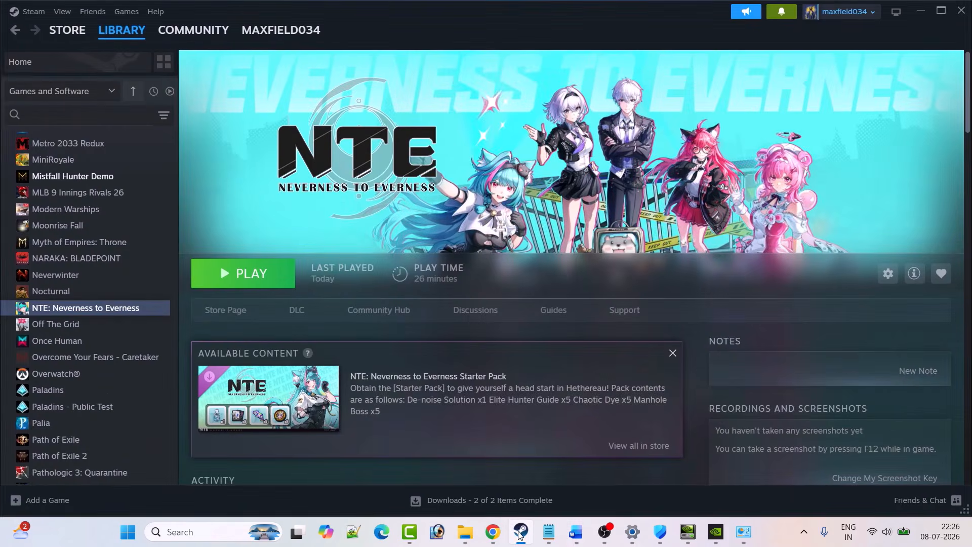
click(521, 532)
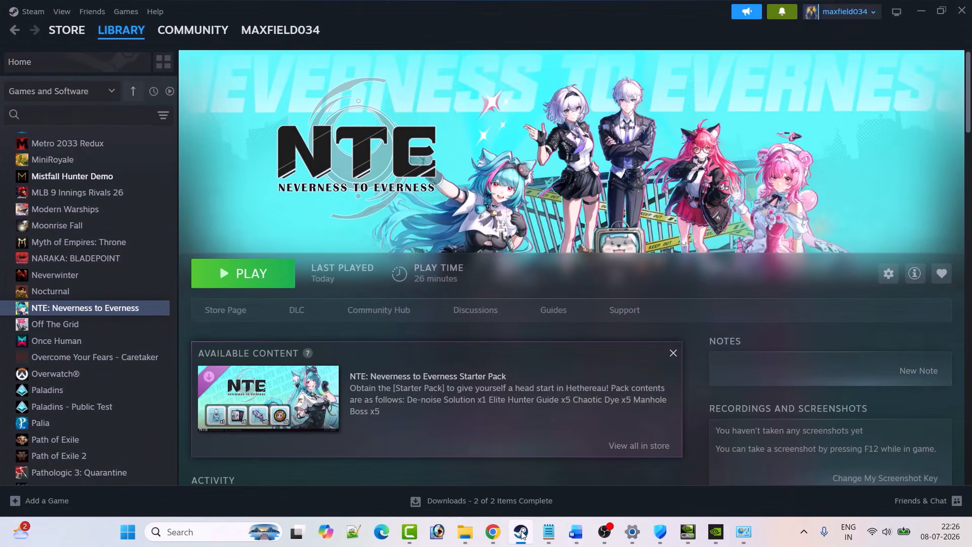